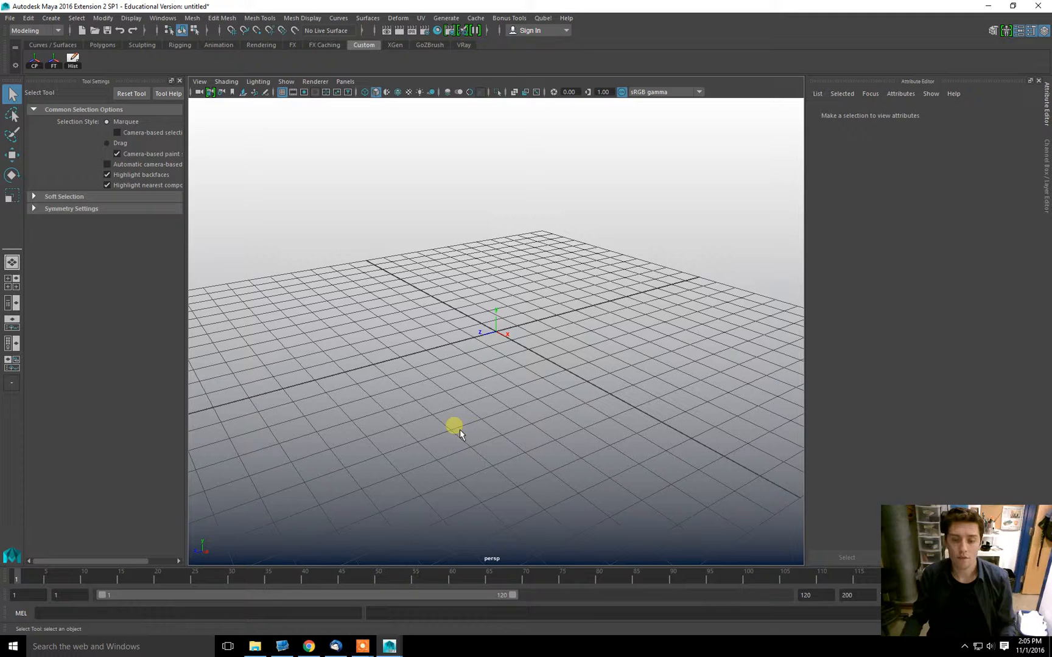
# Create a polygon cone at the grid origin with a radius of about 1 and a height of about 9.2.
pyautogui.keyDown('alt'); pyautogui.moveTo(563, 335); pyautogui.dragTo(509, 392); pyautogui.keyUp('alt')
pyautogui.press('space')
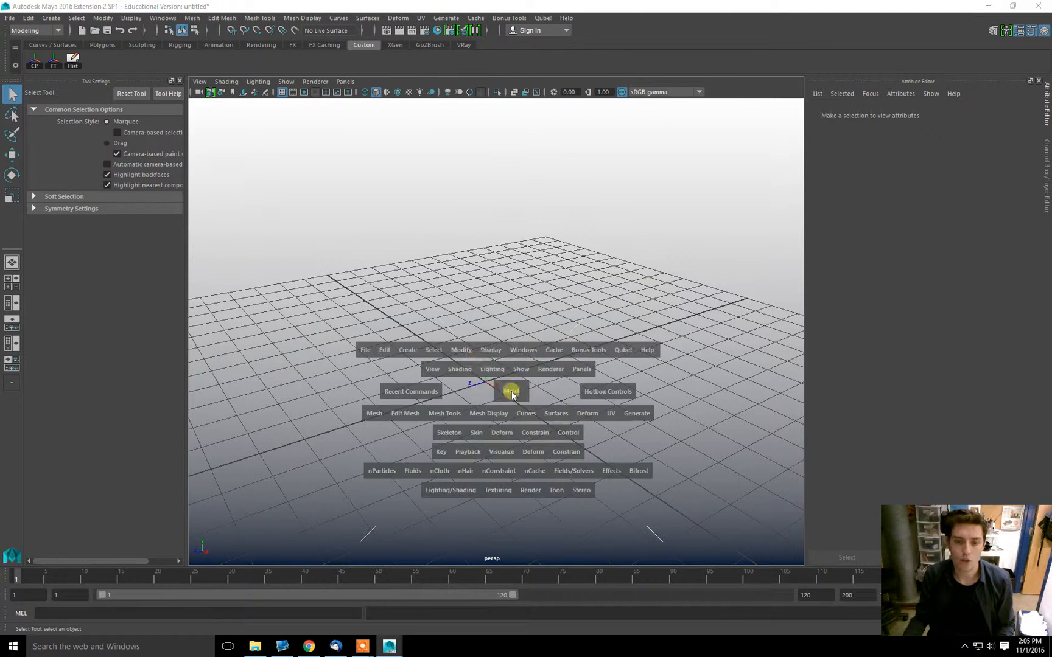
pyautogui.click(408, 350)
pyautogui.moveTo(434, 391)
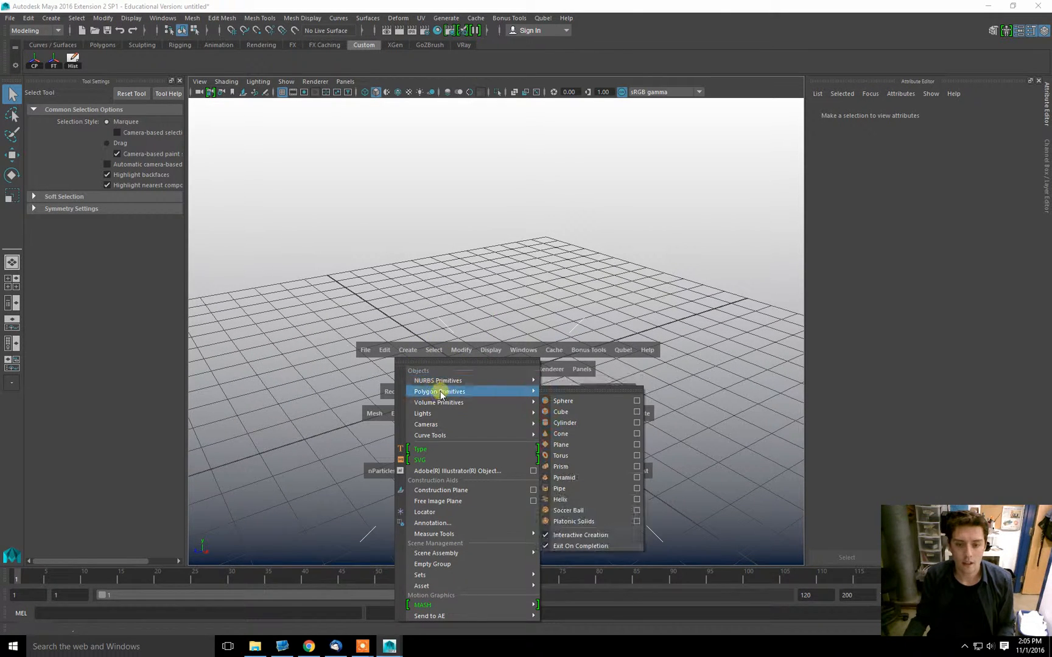
pyautogui.click(558, 433)
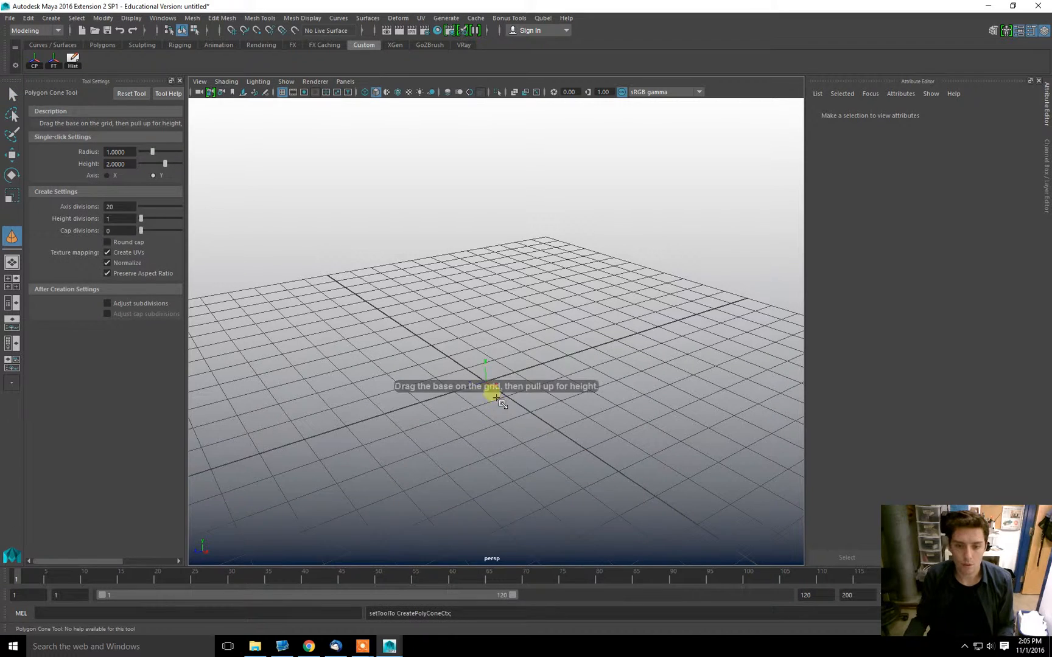
pyautogui.moveTo(495, 390); pyautogui.dragTo(481, 24)
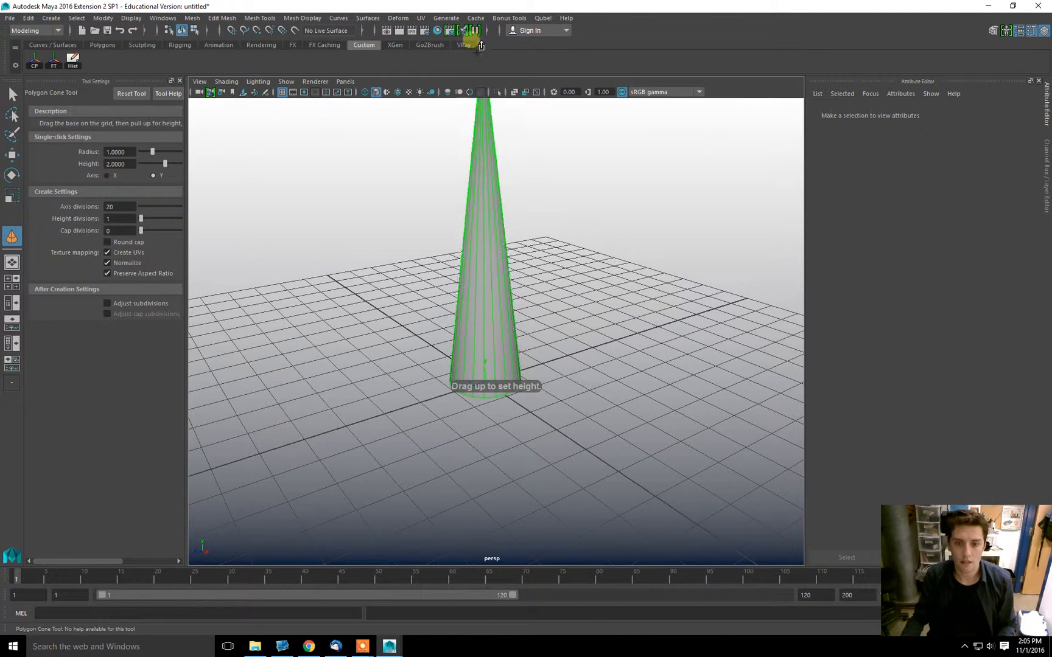
pyautogui.keyDown('alt'); pyautogui.moveTo(555, 262); pyautogui.dragTo(484, 244); pyautogui.keyUp('alt')
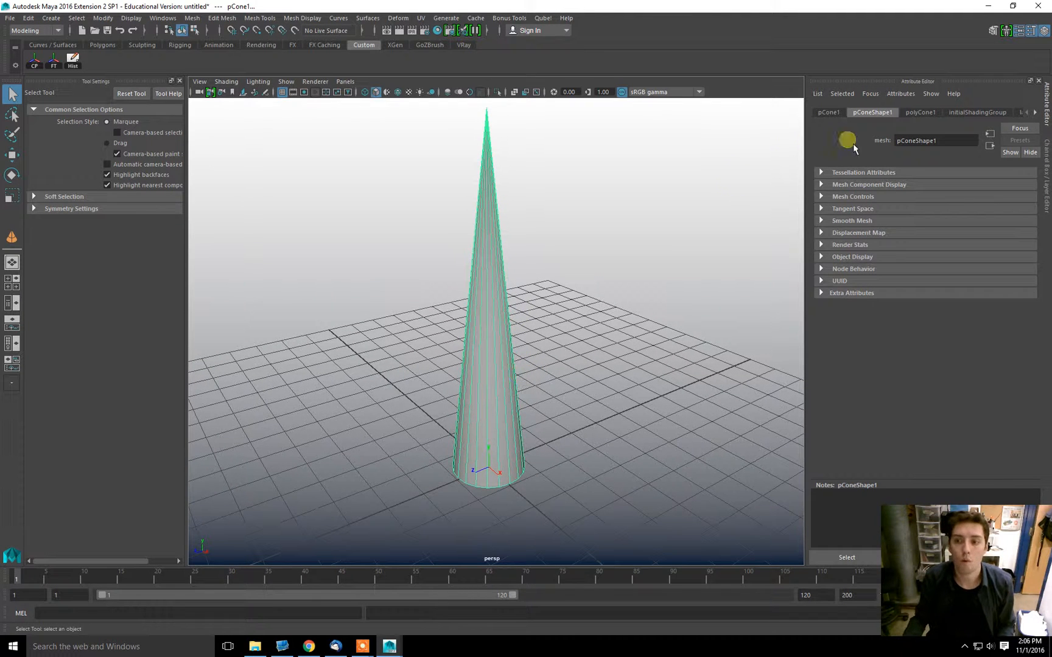
# Set the cone's height subdivisions to 25.
pyautogui.click(914, 116)
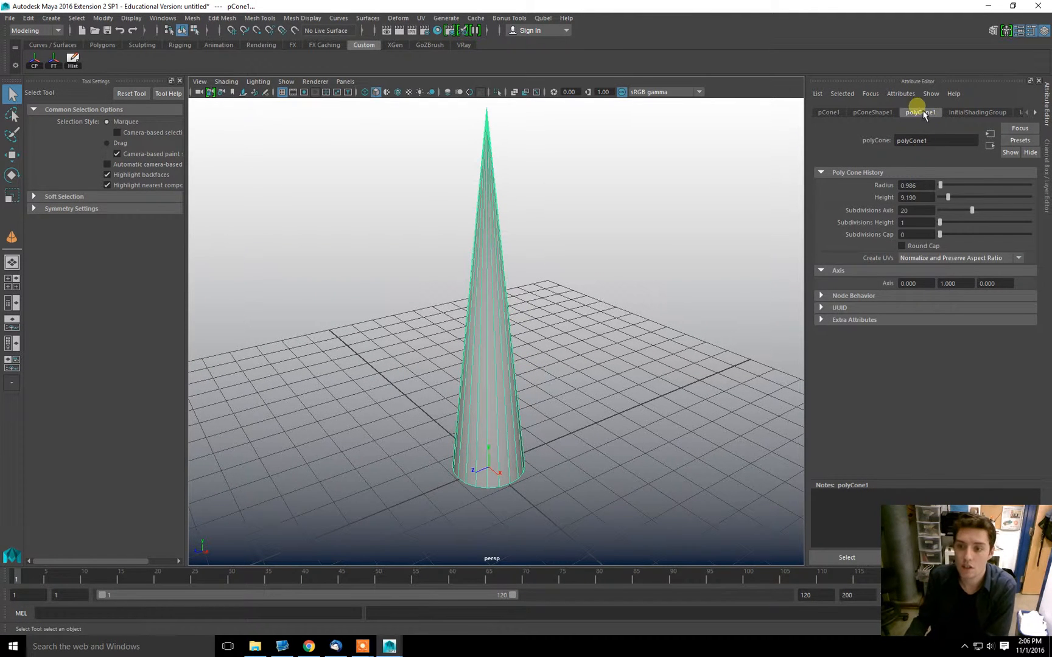
pyautogui.moveTo(946, 227); pyautogui.dragTo(961, 229)
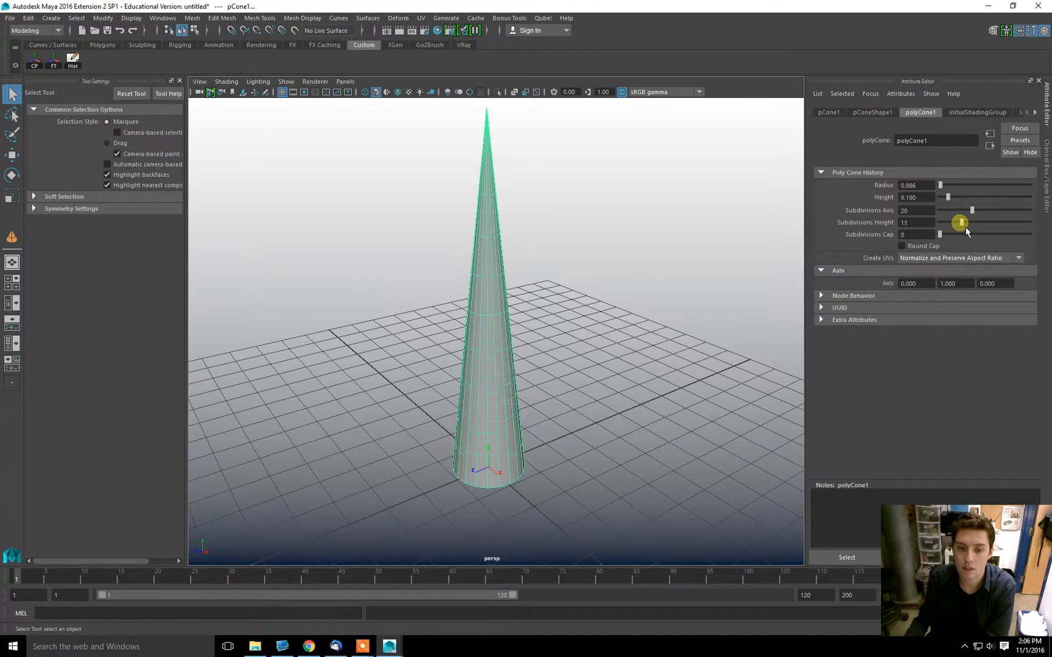
pyautogui.click(575, 408)
# Delete the cone's construction history and freeze its transformations.
pyautogui.click(490, 377)
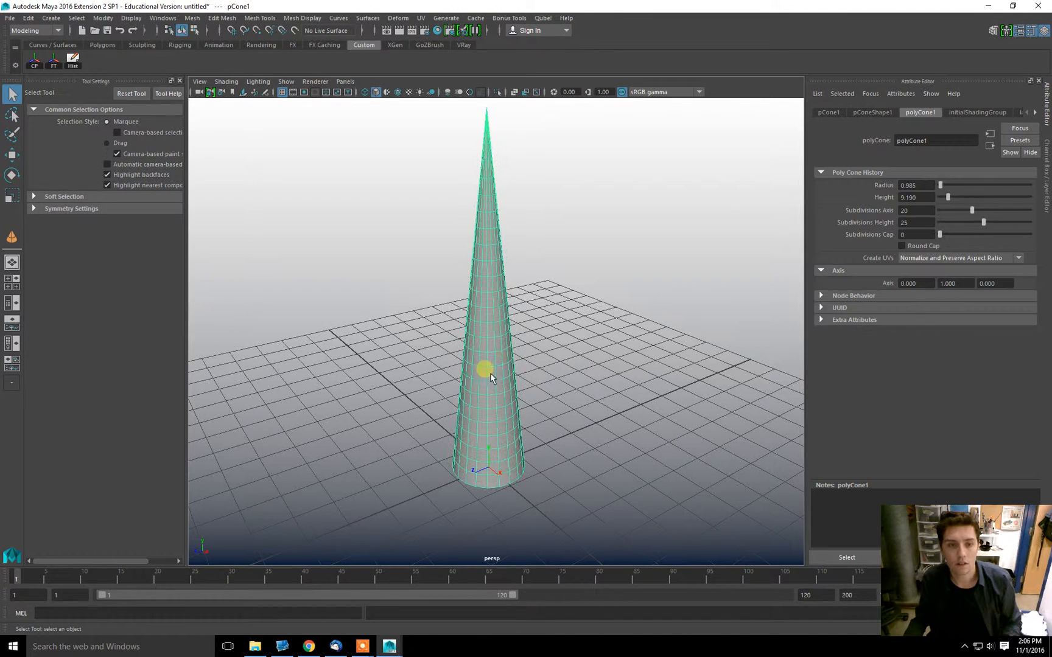
pyautogui.click(72, 59)
pyautogui.click(59, 66)
pyautogui.click(624, 365)
pyautogui.press('w')
# Switch to the front view in wireframe display with the whole cone framed.
pyautogui.keyDown('alt'); pyautogui.moveTo(623, 365); pyautogui.dragTo(712, 428); pyautogui.keyUp('alt')
pyautogui.keyDown('alt'); pyautogui.moveTo(633, 304); pyautogui.dragTo(619, 314); pyautogui.keyUp('alt')
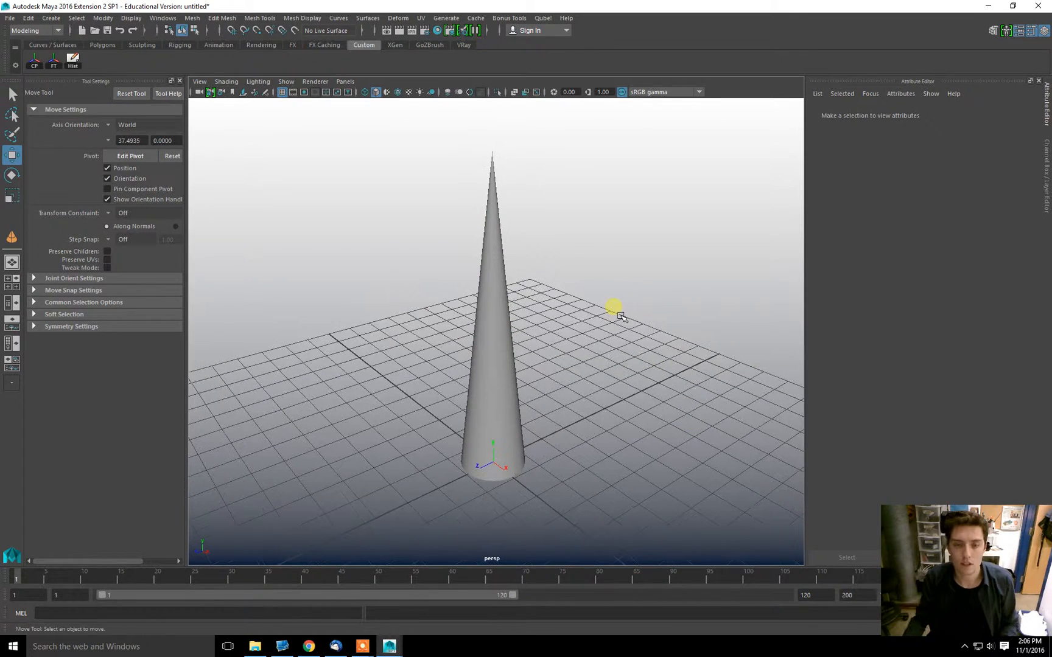
pyautogui.keyDown('alt'); pyautogui.moveTo(585, 230); pyautogui.dragTo(577, 201, button='middle'); pyautogui.keyUp('alt')
pyautogui.keyDown('alt'); pyautogui.moveTo(577, 201); pyautogui.dragTo(528, 301, button='right'); pyautogui.keyUp('alt')
pyautogui.keyDown('alt'); pyautogui.moveTo(529, 302); pyautogui.dragTo(542, 245); pyautogui.keyUp('alt')
pyautogui.keyDown('alt'); pyautogui.moveTo(542, 246); pyautogui.dragTo(572, 298, button='middle'); pyautogui.keyUp('alt')
pyautogui.press('space')
pyautogui.moveTo(637, 360); pyautogui.dragTo(644, 387)
pyautogui.keyDown('alt'); pyautogui.moveTo(527, 238); pyautogui.dragTo(483, 309, button='middle'); pyautogui.keyUp('alt')
pyautogui.keyDown('alt'); pyautogui.moveTo(483, 309); pyautogui.dragTo(630, 319, button='right'); pyautogui.keyUp('alt')
pyautogui.keyDown('alt'); pyautogui.moveTo(517, 316); pyautogui.dragTo(564, 315, button='middle'); pyautogui.keyUp('alt')
pyautogui.keyDown('alt'); pyautogui.moveTo(496, 315); pyautogui.dragTo(532, 319, button='right'); pyautogui.keyUp('alt')
pyautogui.press('4')
pyautogui.keyDown('alt'); pyautogui.moveTo(500, 301); pyautogui.dragTo(500, 318, button='middle'); pyautogui.keyUp('alt')
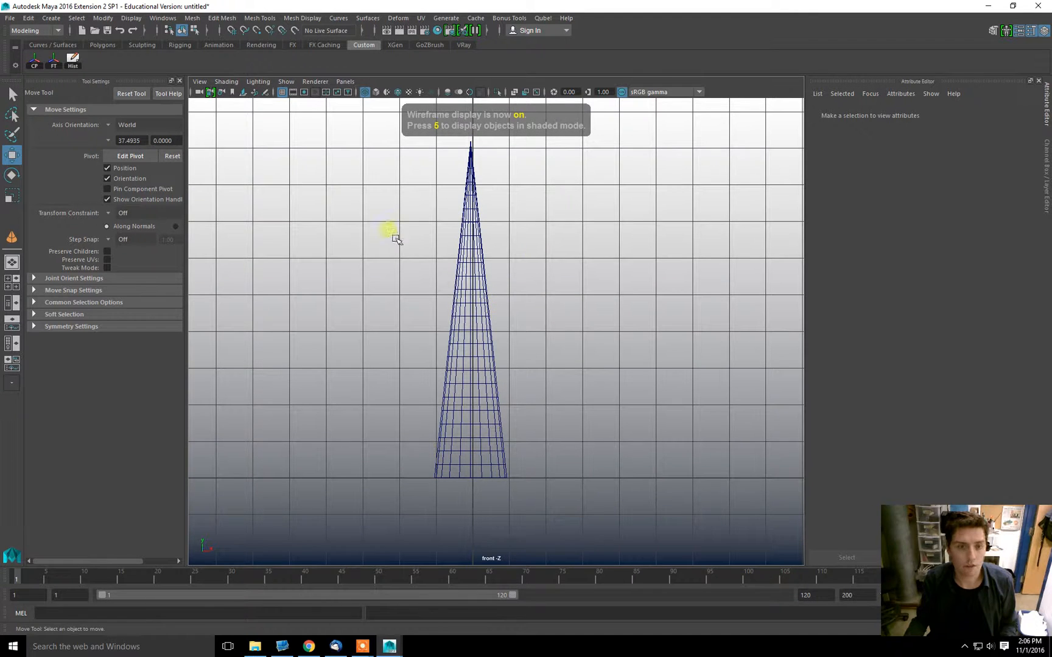
# Place a chain of 17 joints up the cone's centre line, from the base to just below the tip.
pyautogui.click(51, 17)
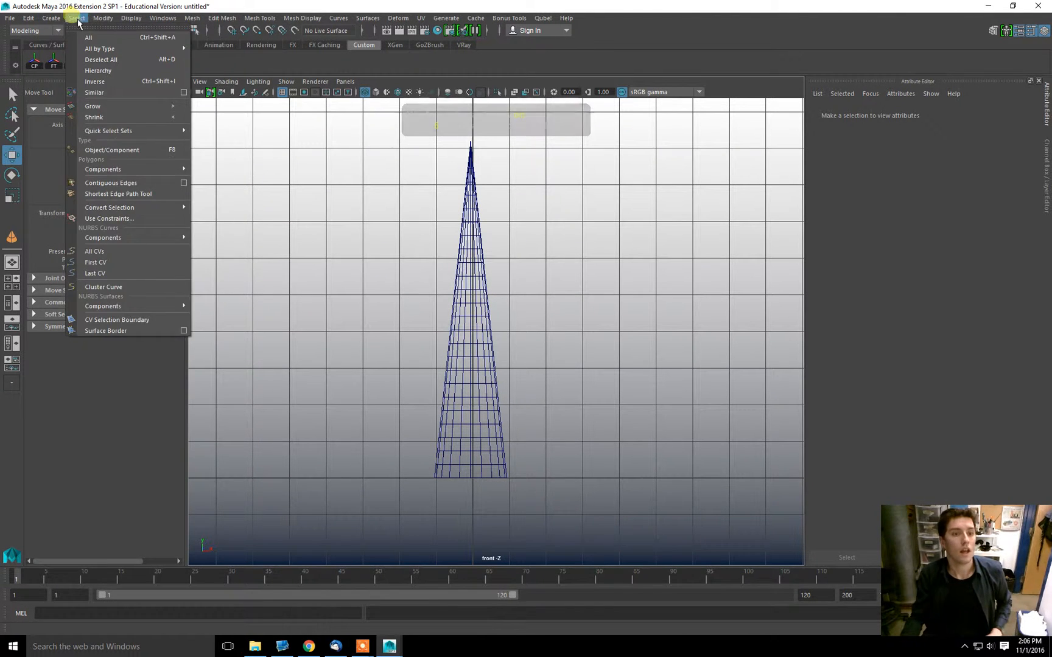
pyautogui.click(96, 20)
pyautogui.click(35, 30)
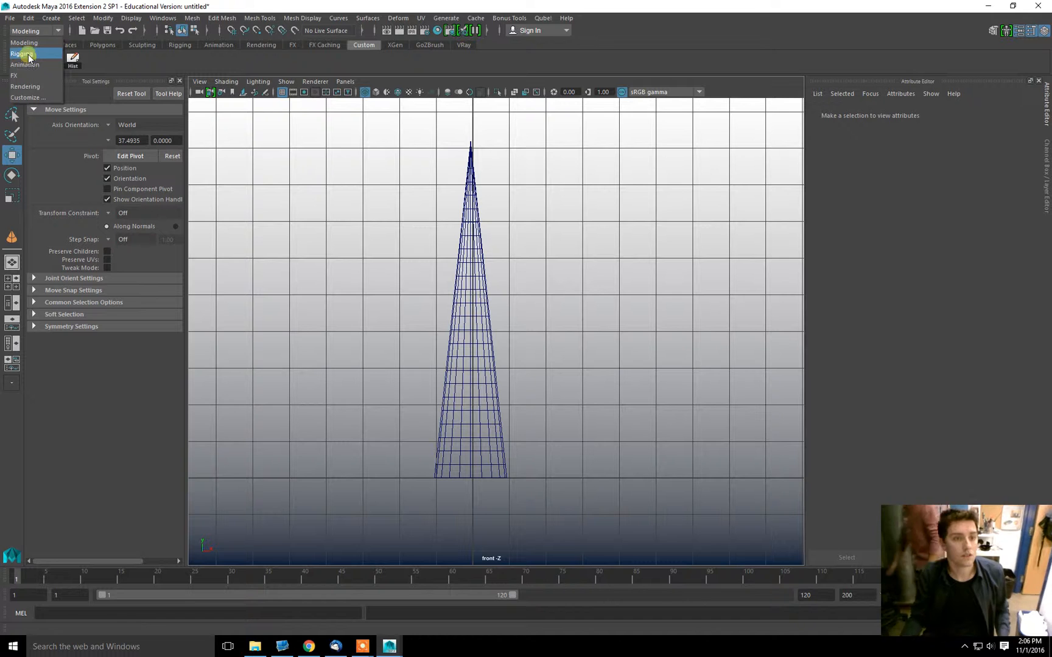
pyautogui.click(34, 41)
pyautogui.click(197, 18)
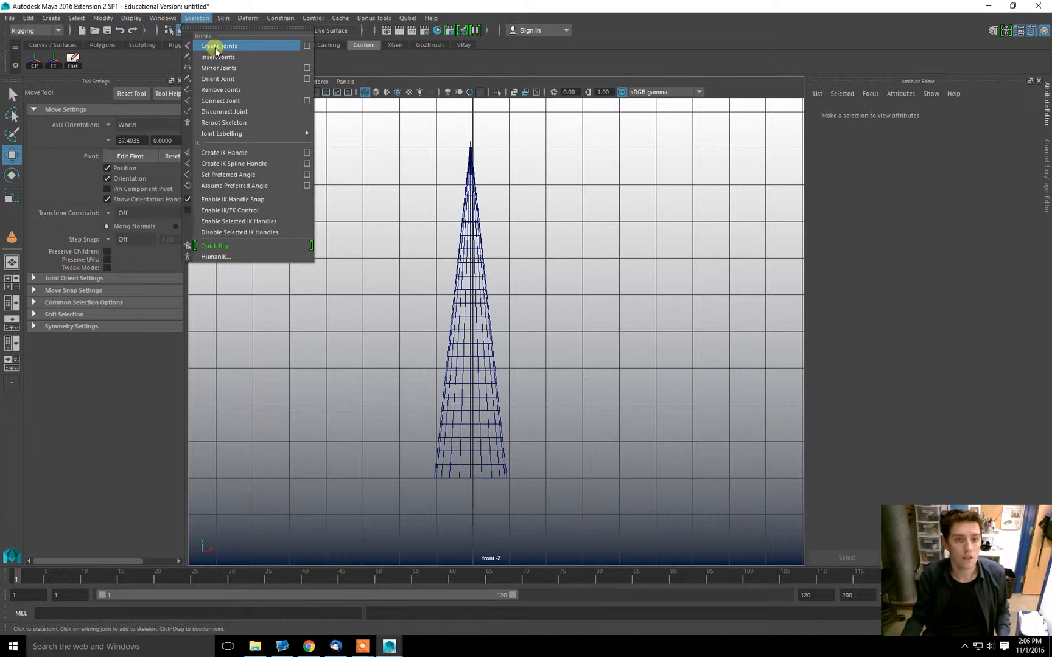
pyautogui.click(213, 42)
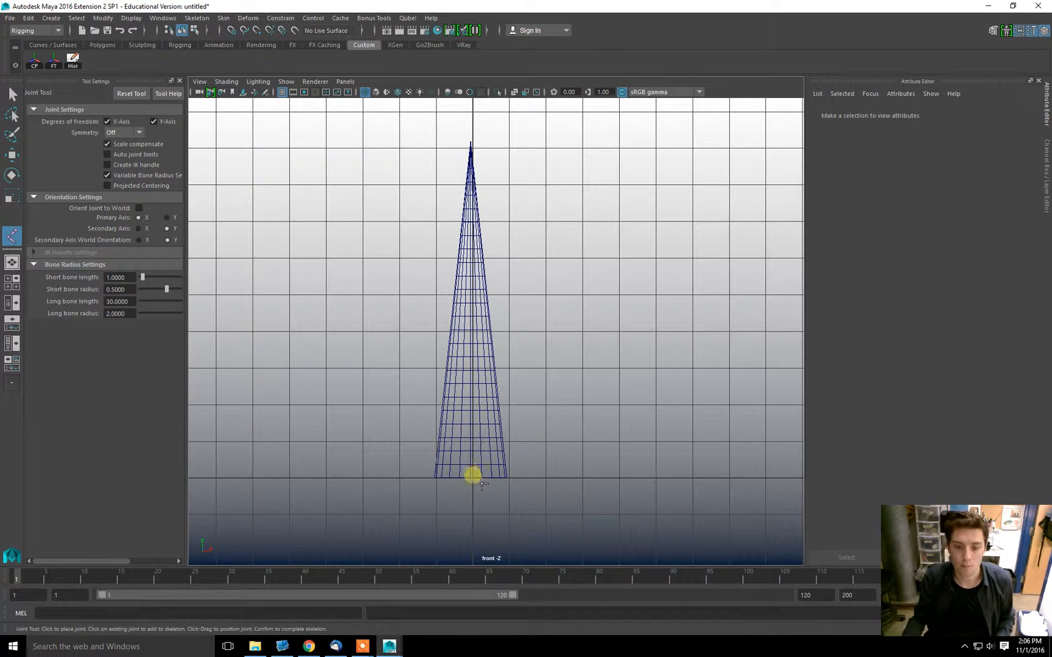
pyautogui.click(472, 475)
pyautogui.click(473, 452)
pyautogui.click(473, 429)
pyautogui.click(473, 414)
pyautogui.click(473, 389)
pyautogui.click(474, 366)
pyautogui.click(474, 346)
pyautogui.click(475, 325)
pyautogui.click(471, 299)
pyautogui.click(472, 278)
pyautogui.click(472, 261)
pyautogui.click(472, 243)
pyautogui.click(472, 226)
pyautogui.click(474, 203)
pyautogui.click(473, 190)
pyautogui.click(472, 174)
pyautogui.click(472, 157)
pyautogui.press('Return')
pyautogui.press('w')
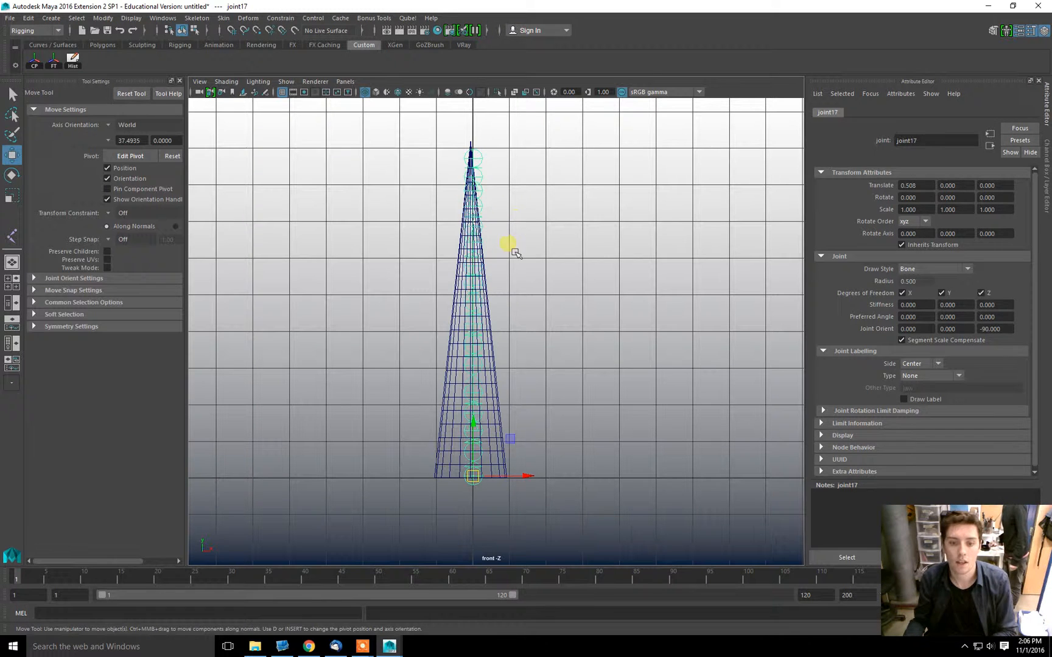
# Select the root joint at the cone's base to check the full joint chain, and clear the selection.
pyautogui.click(473, 487)
pyautogui.click(475, 489)
pyautogui.click(475, 485)
pyautogui.press('q')
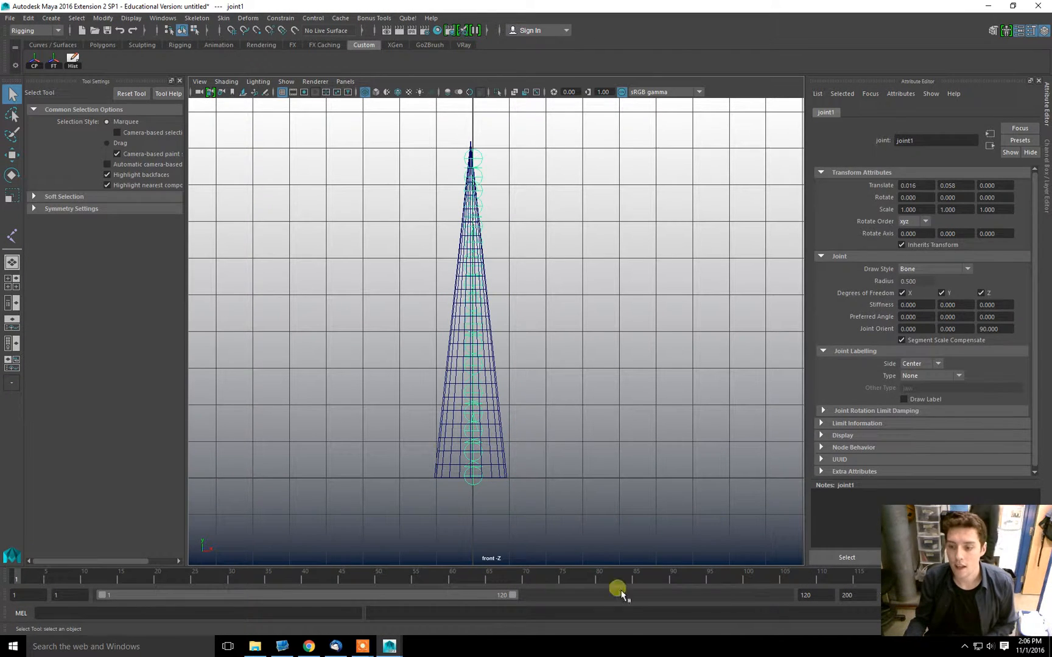
pyautogui.click(526, 434)
# Switch to the Modeling menu set and activate the CV Curve Tool.
pyautogui.click(33, 31)
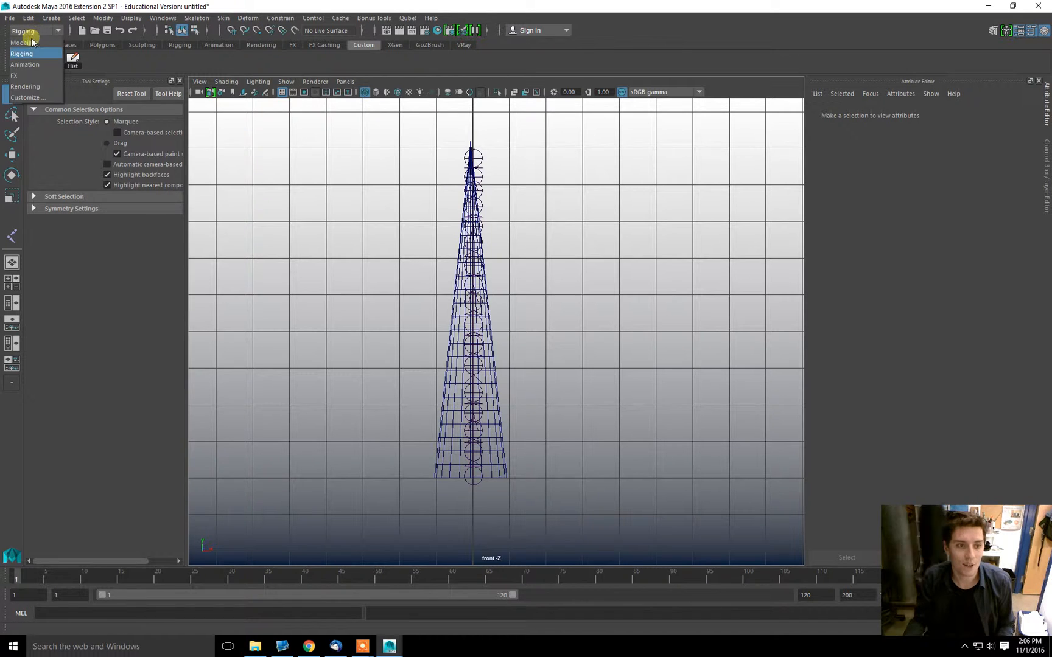
pyautogui.click(31, 41)
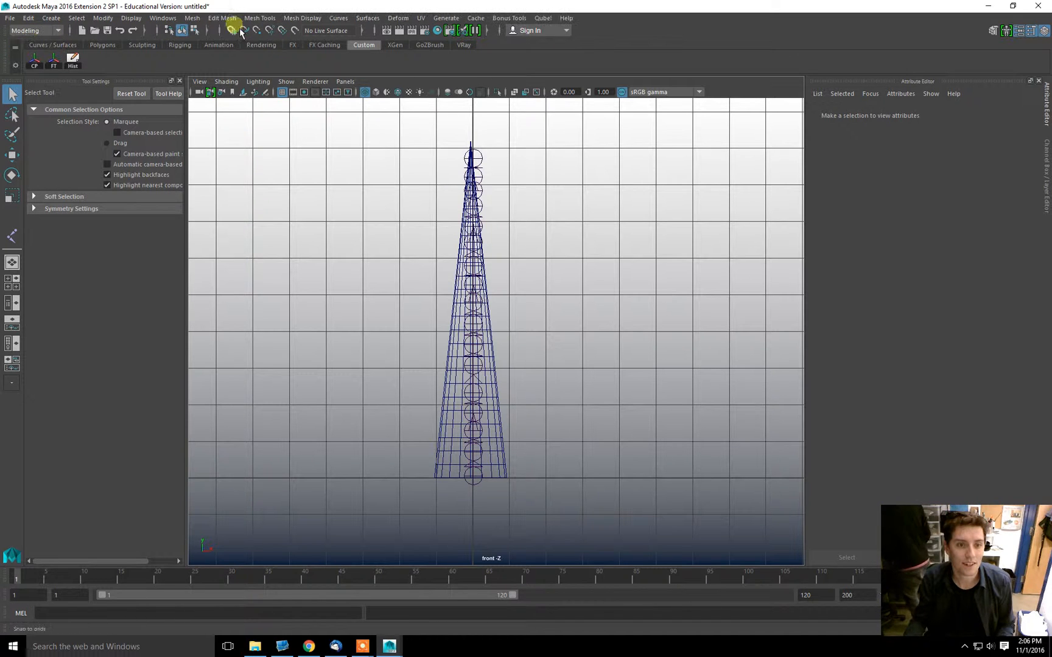
pyautogui.click(339, 20)
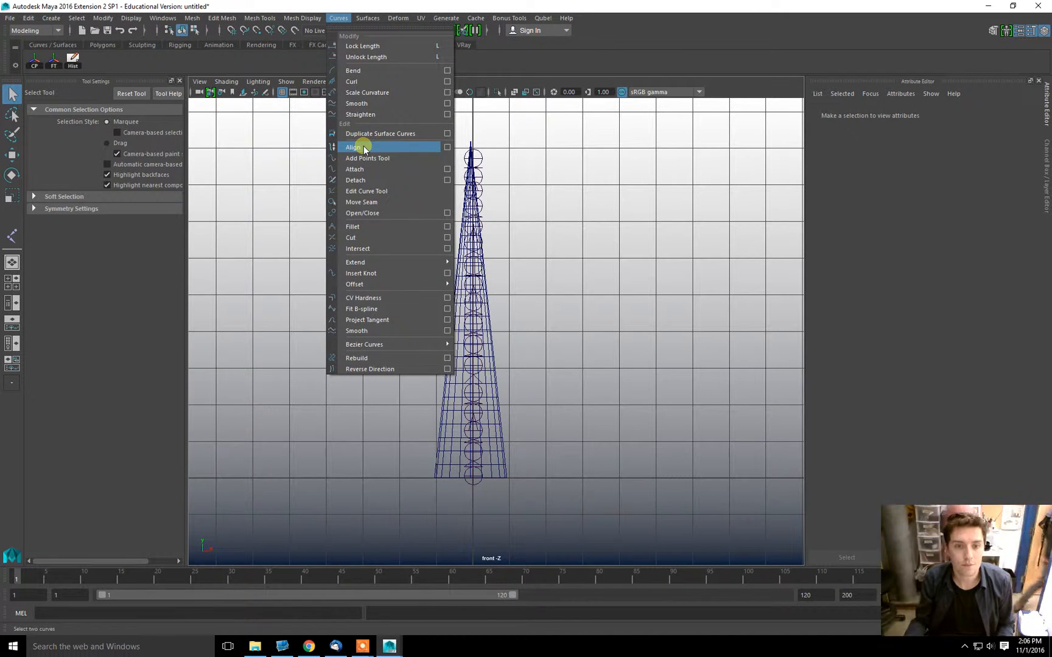
pyautogui.press('space')
pyautogui.click(477, 328)
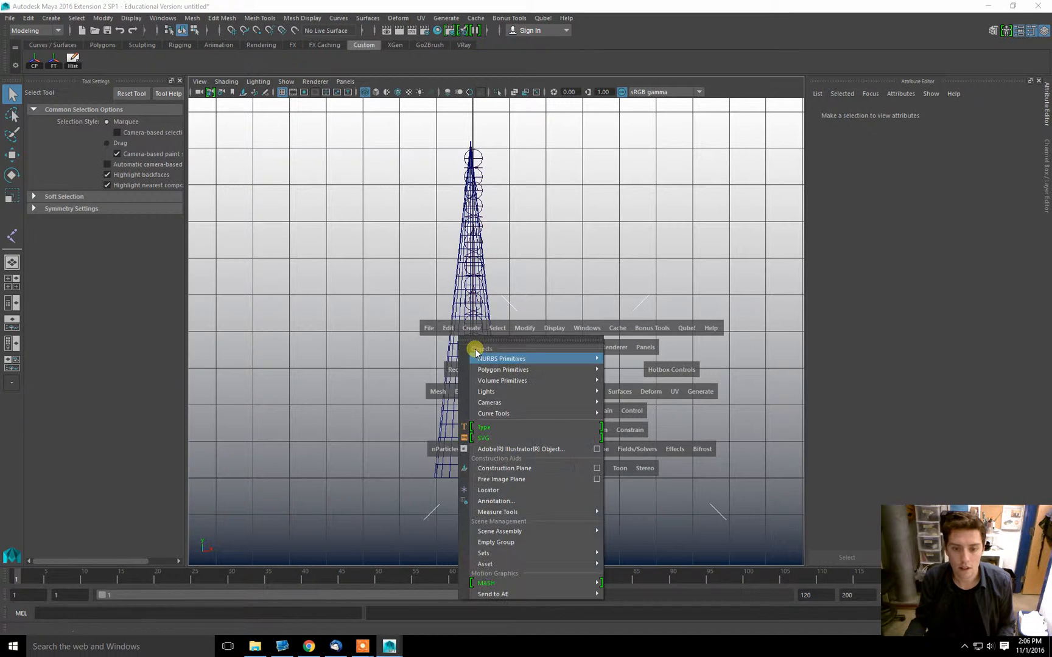
pyautogui.moveTo(493, 413)
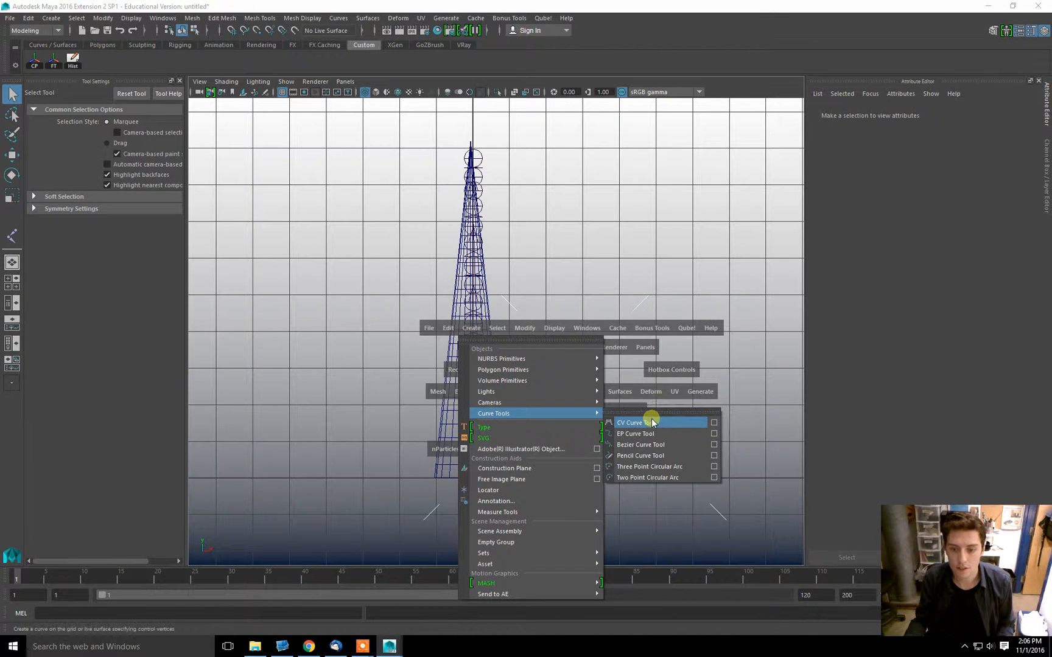
pyautogui.click(651, 421)
# Try to start a CV curve snapped to the root joint at the base of the chain.
pyautogui.press('v')
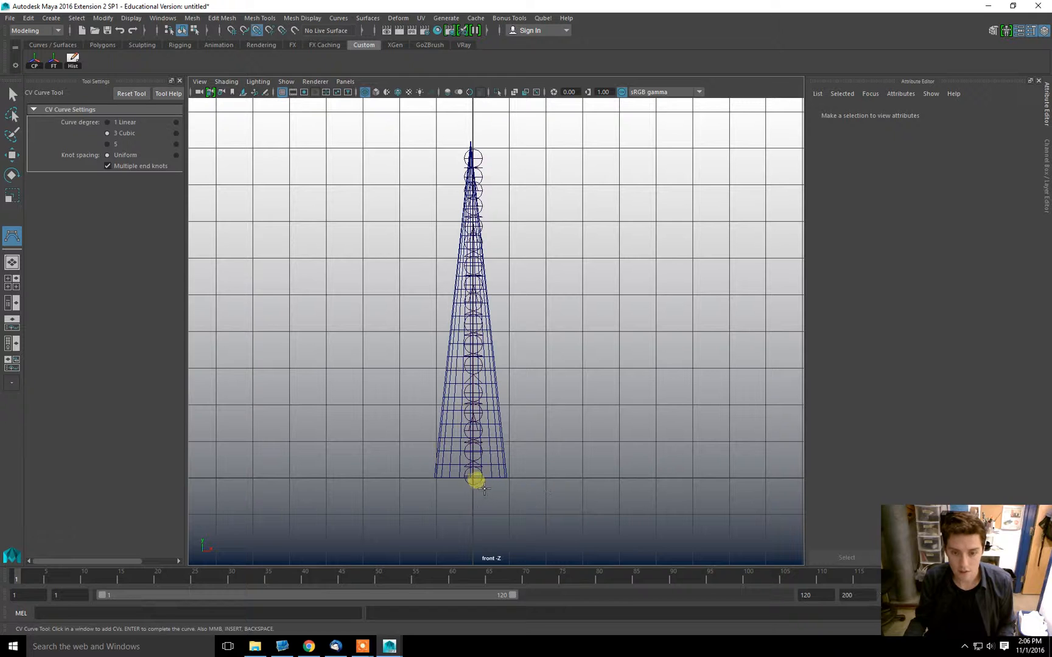
pyautogui.click(473, 478)
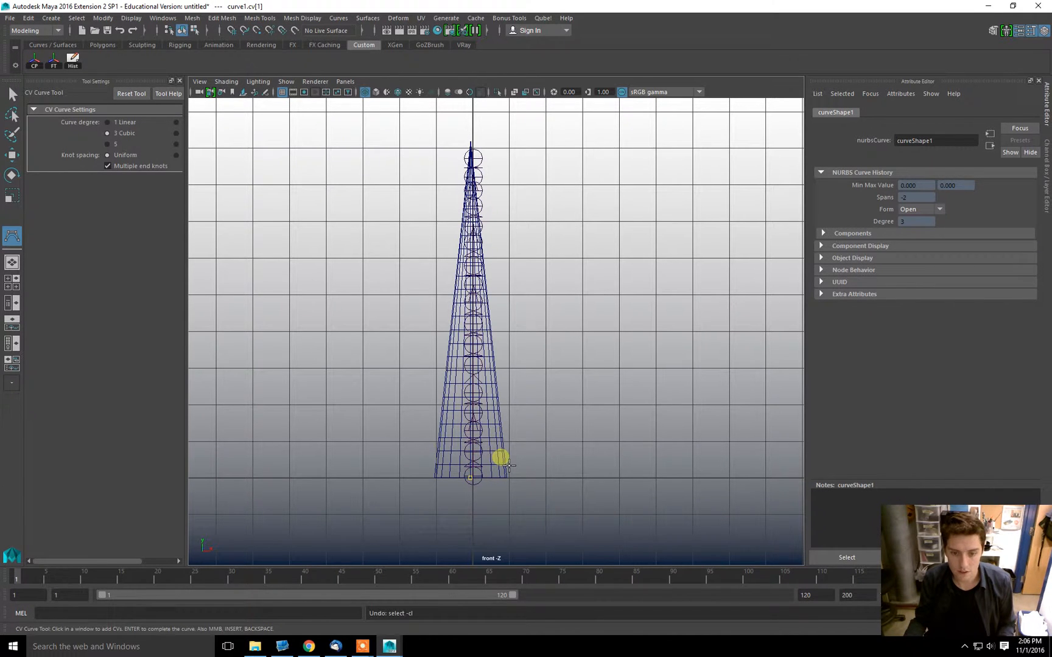
pyautogui.press('q')
# Hide the cone so that only the joint chain remains for point snapping.
pyautogui.moveTo(506, 491); pyautogui.dragTo(518, 471)
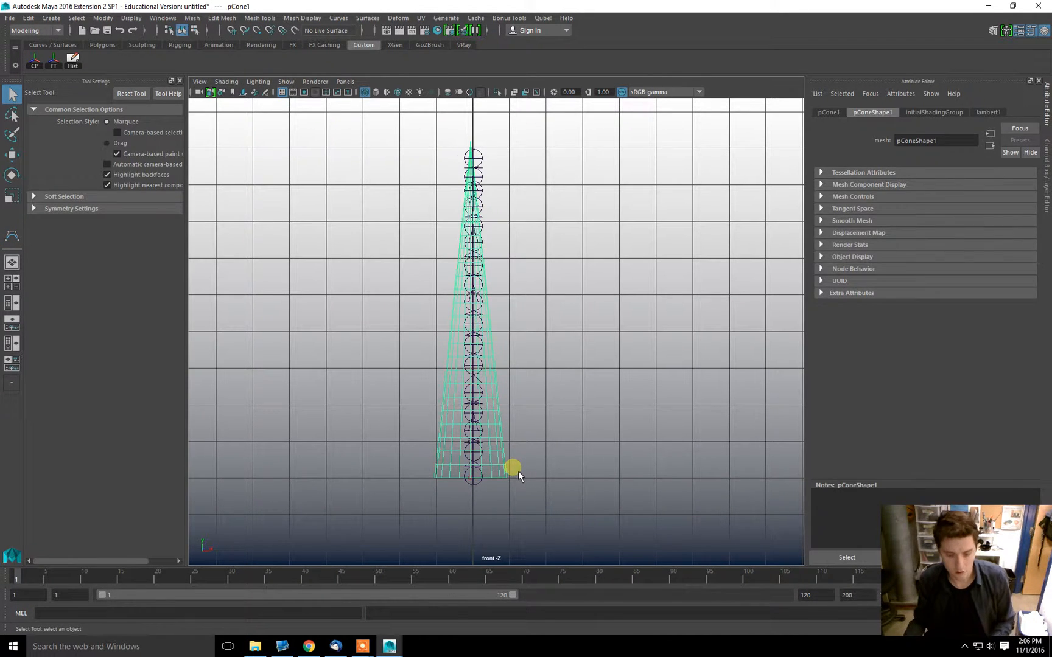
pyautogui.hotkey('ctrl', 'h')
pyautogui.click(474, 477)
# Draw a cubic CV curve along the joint chain, snapping one control vertex to each joint from base to tip.
pyautogui.press('y')
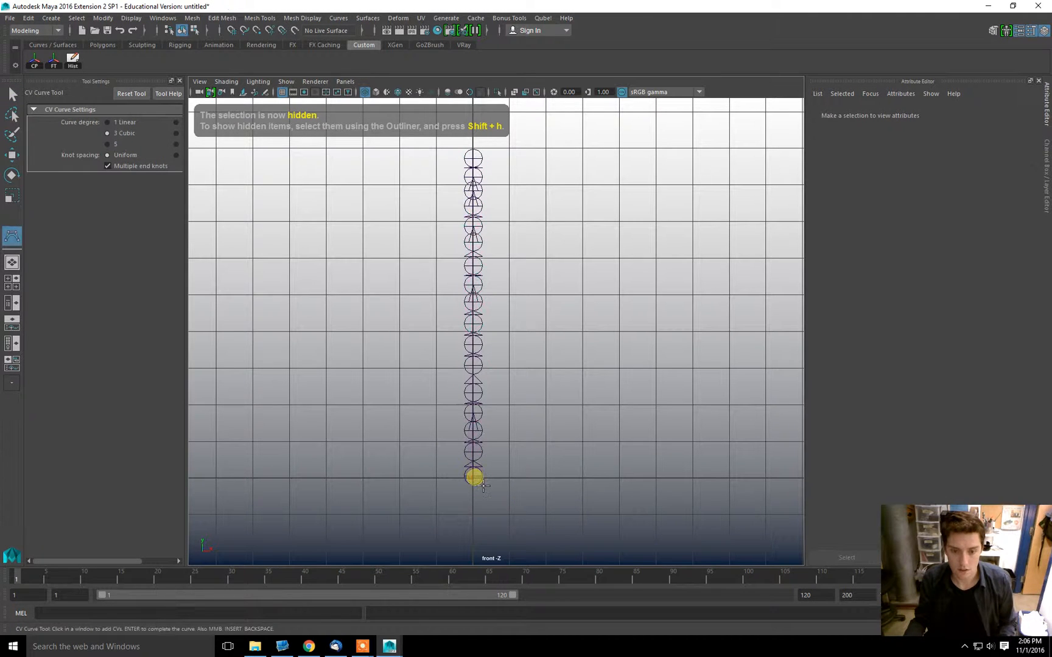
pyautogui.click(474, 477)
pyautogui.click(473, 452)
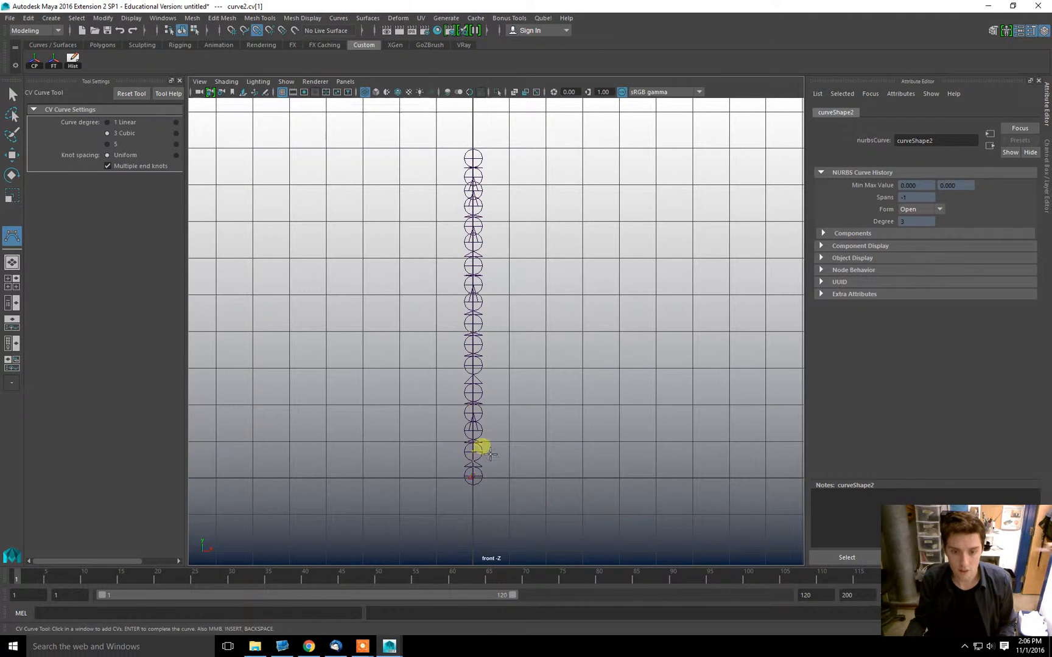
pyautogui.click(473, 430)
pyautogui.click(473, 412)
pyautogui.click(473, 345)
pyautogui.click(473, 321)
pyautogui.click(473, 302)
pyautogui.click(473, 284)
pyautogui.click(473, 267)
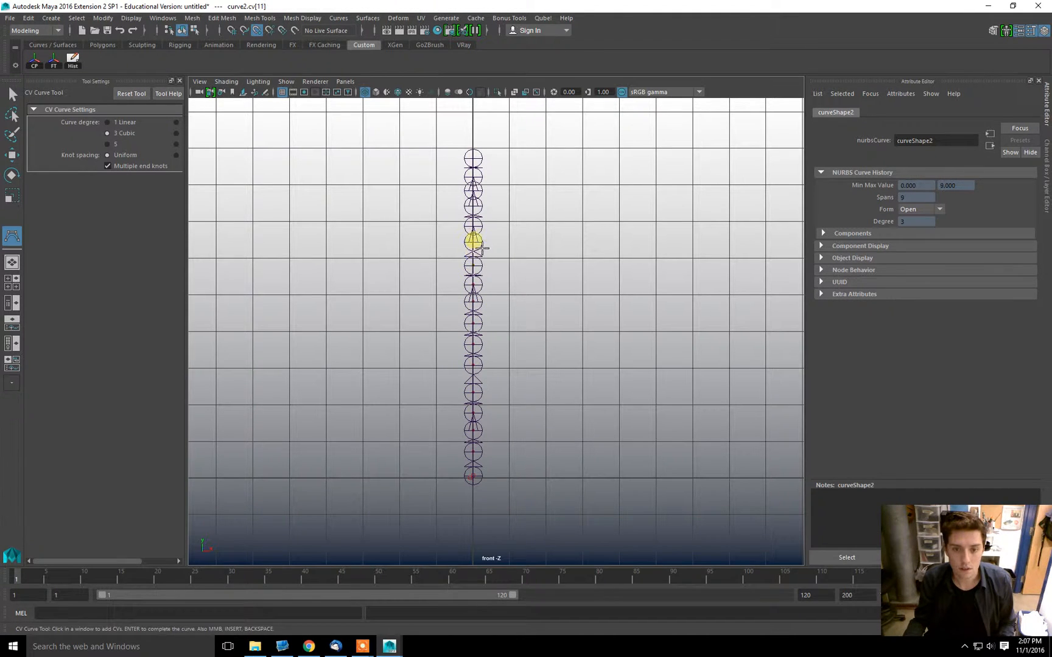
pyautogui.click(473, 190)
pyautogui.click(473, 177)
pyautogui.click(473, 160)
pyautogui.click(477, 162)
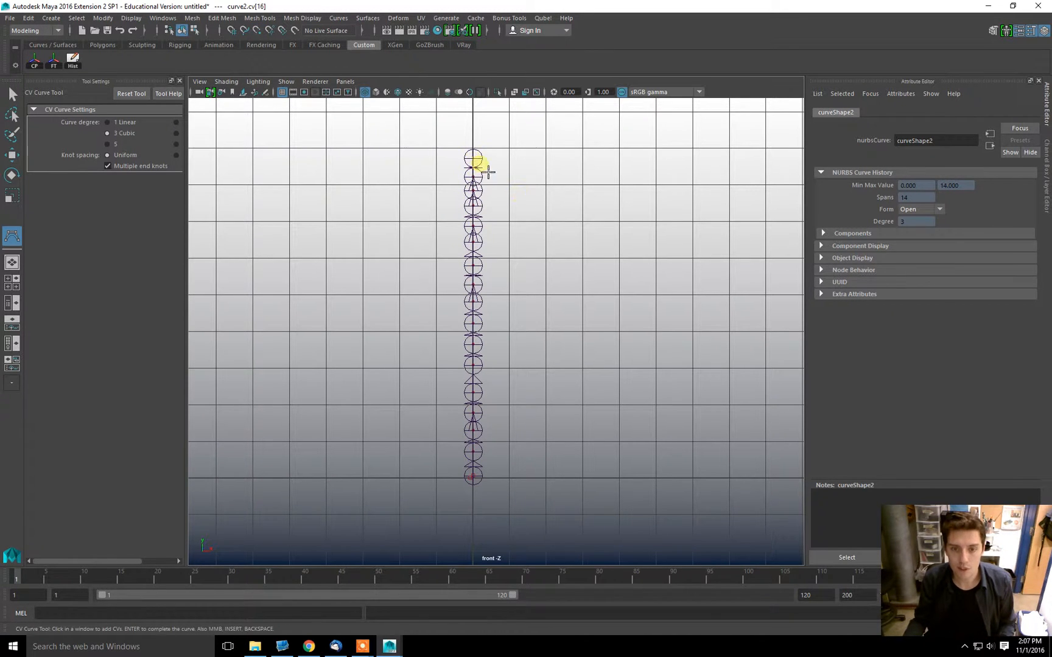
pyautogui.press('q')
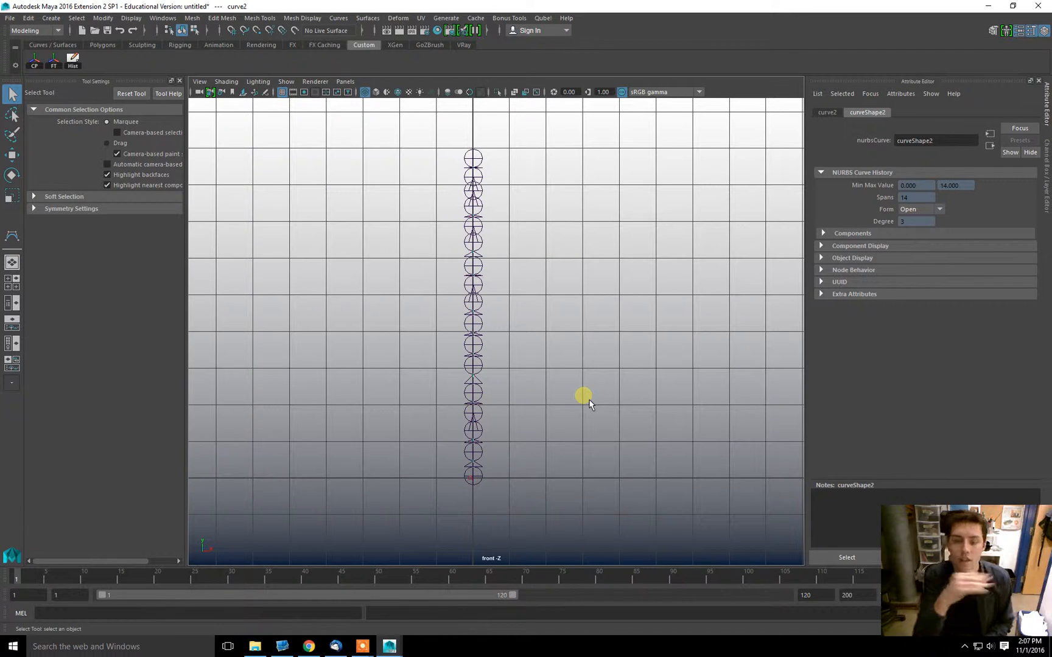
# Display the Outliner beside the perspective view and select the joint1 chain.
pyautogui.press('space')
pyautogui.moveTo(580, 406)
pyautogui.mouseDown()
pyautogui.moveTo(586, 379)
pyautogui.moveTo(569, 399)
pyautogui.mouseUp()
pyautogui.click(25, 300)
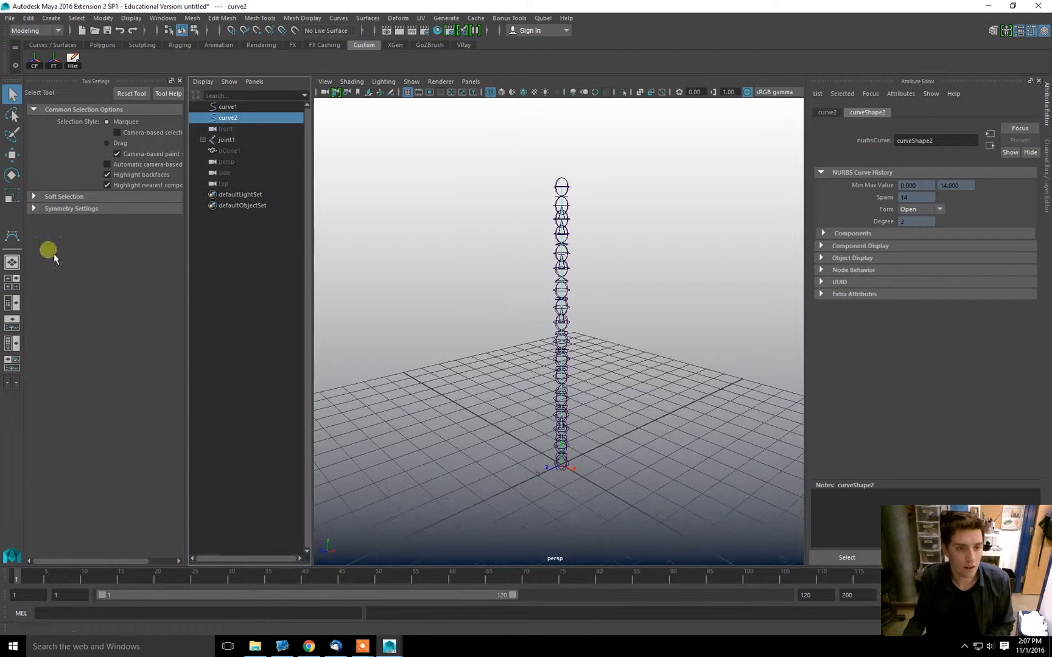
pyautogui.click(228, 141)
pyautogui.keyDown('alt'); pyautogui.moveTo(527, 248); pyautogui.dragTo(493, 263, button='middle'); pyautogui.keyUp('alt')
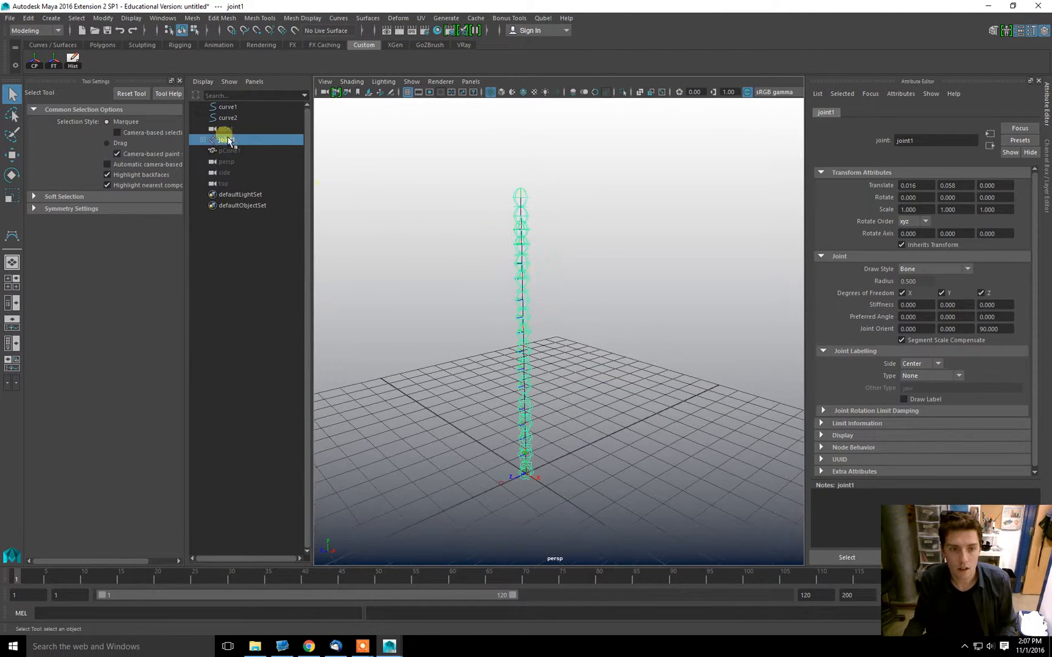
# Delete the stray curve1 from the scene.
pyautogui.click(237, 128)
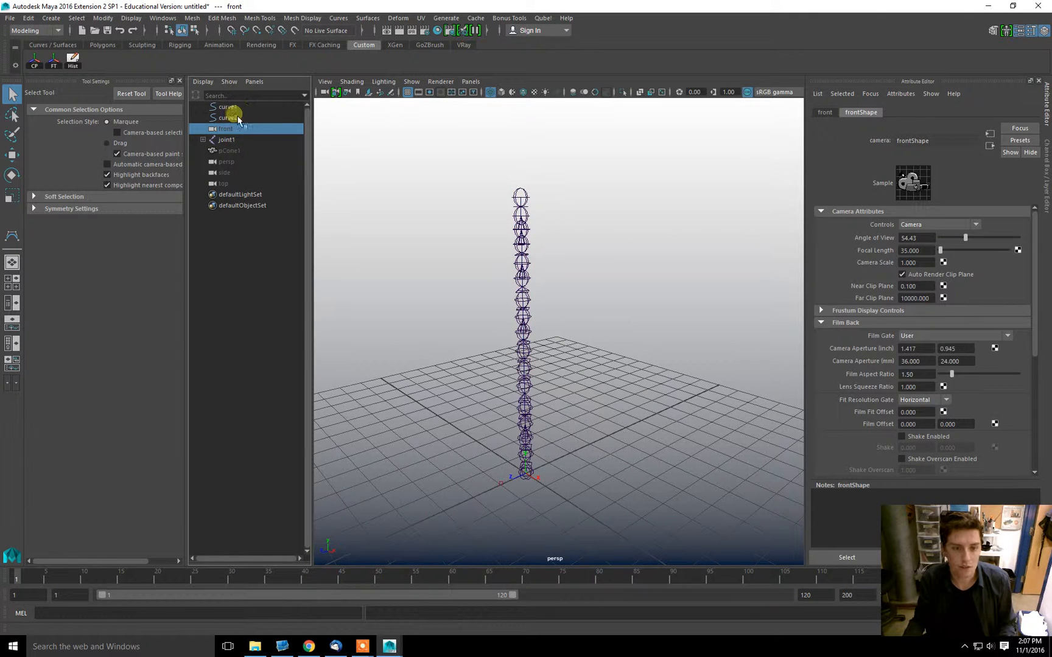
pyautogui.click(242, 118)
pyautogui.click(234, 108)
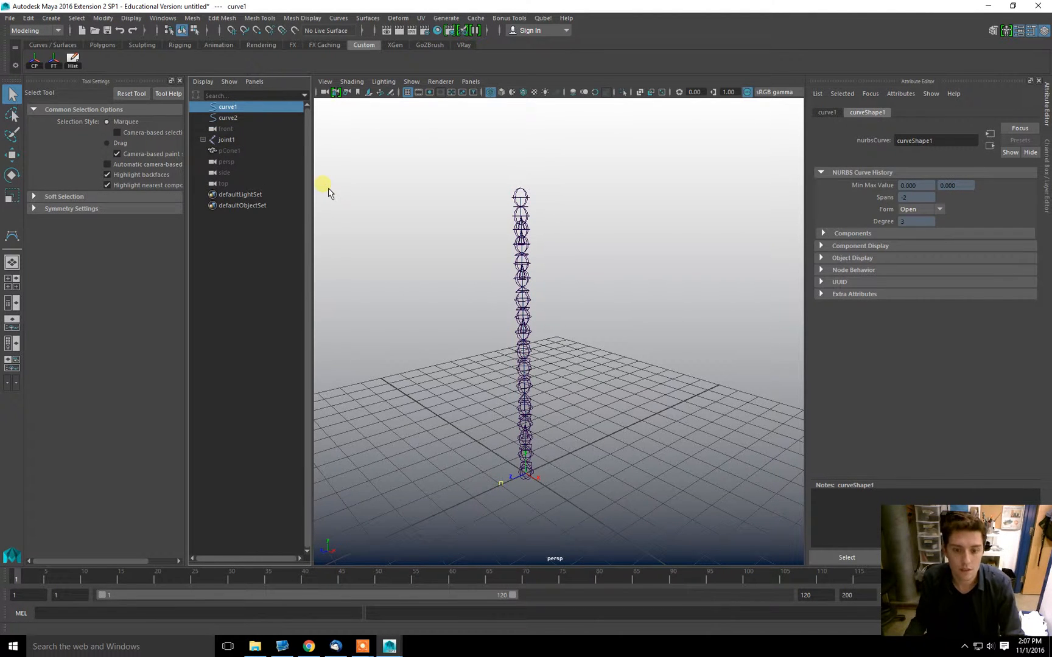
pyautogui.press('Delete')
# Examine the remaining curve2, joint1 and pCone1 objects by selecting each one in the Outliner.
pyautogui.click(234, 110)
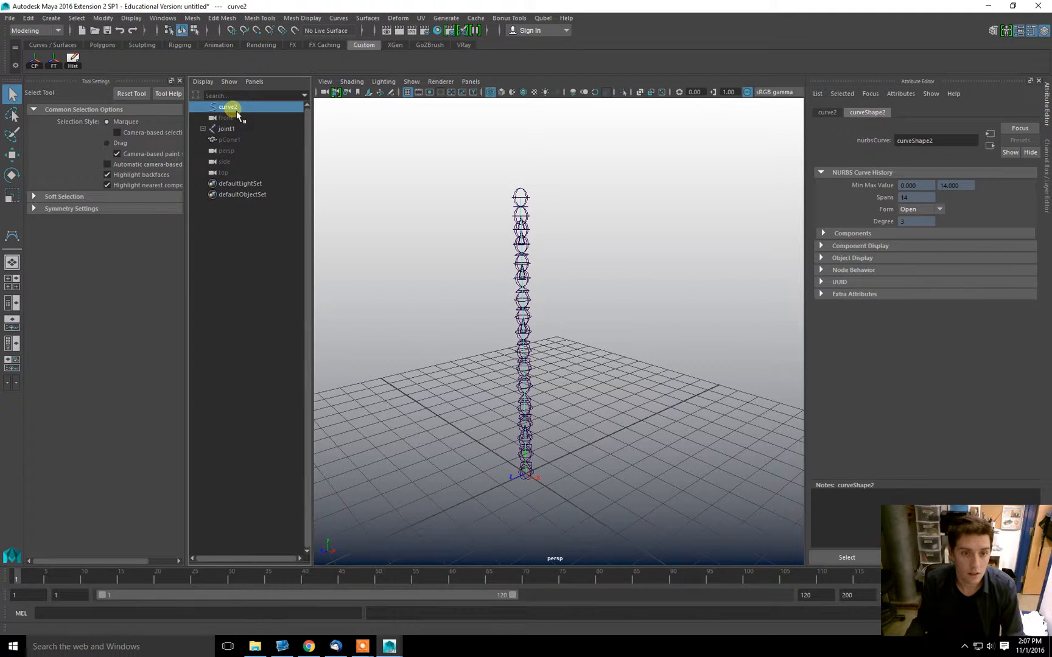
pyautogui.click(234, 131)
pyautogui.click(232, 140)
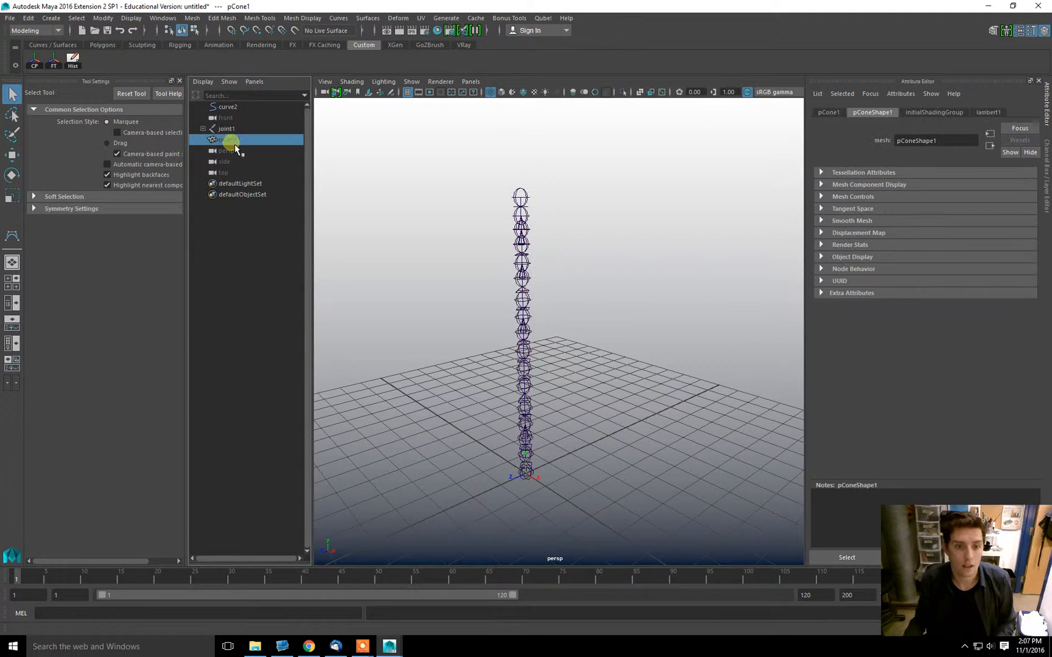
# Unhide the pCone1 mesh around the joint chain and select it.
pyautogui.hotkey('shift', 'h')
pyautogui.click(606, 378)
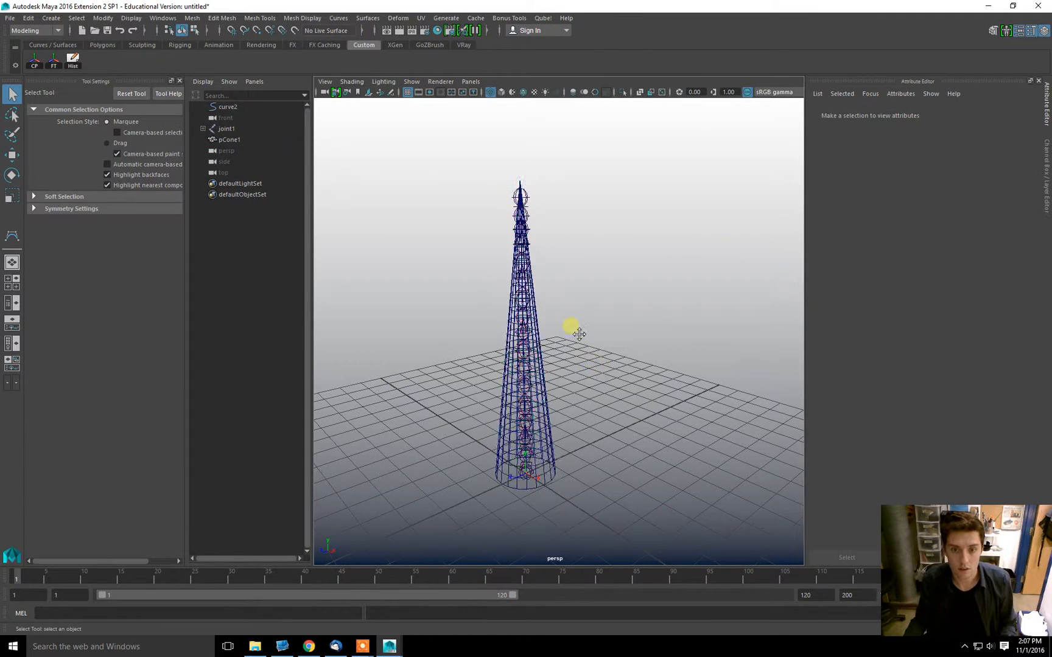
pyautogui.keyDown('alt'); pyautogui.moveTo(580, 336); pyautogui.dragTo(608, 330); pyautogui.keyUp('alt')
pyautogui.click(569, 396)
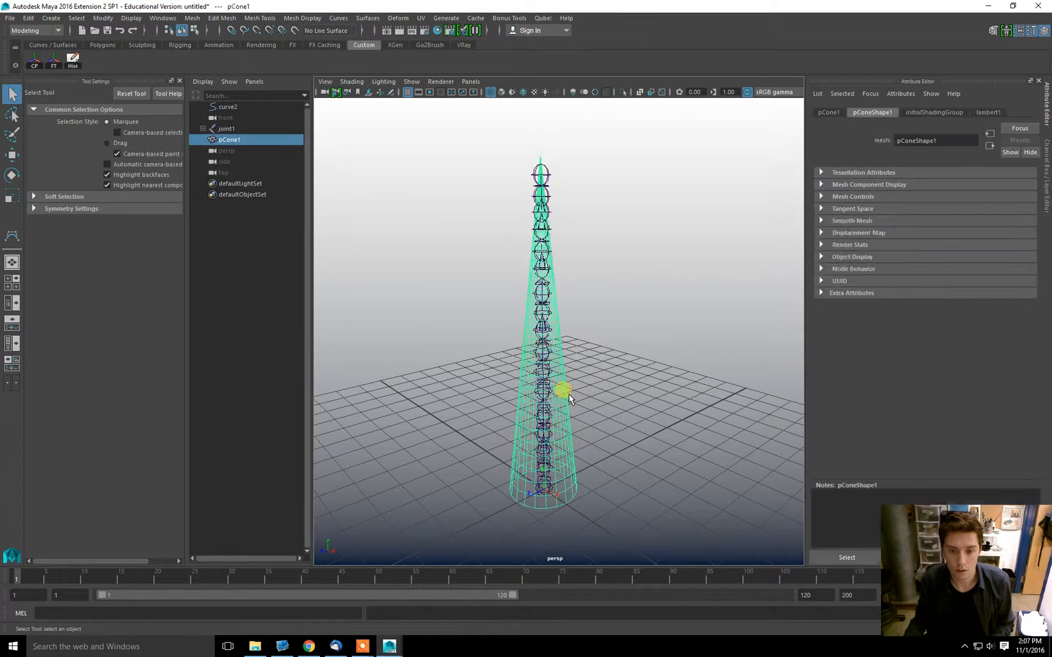
pyautogui.keyDown('alt'); pyautogui.moveTo(580, 400); pyautogui.dragTo(600, 374); pyautogui.keyUp('alt')
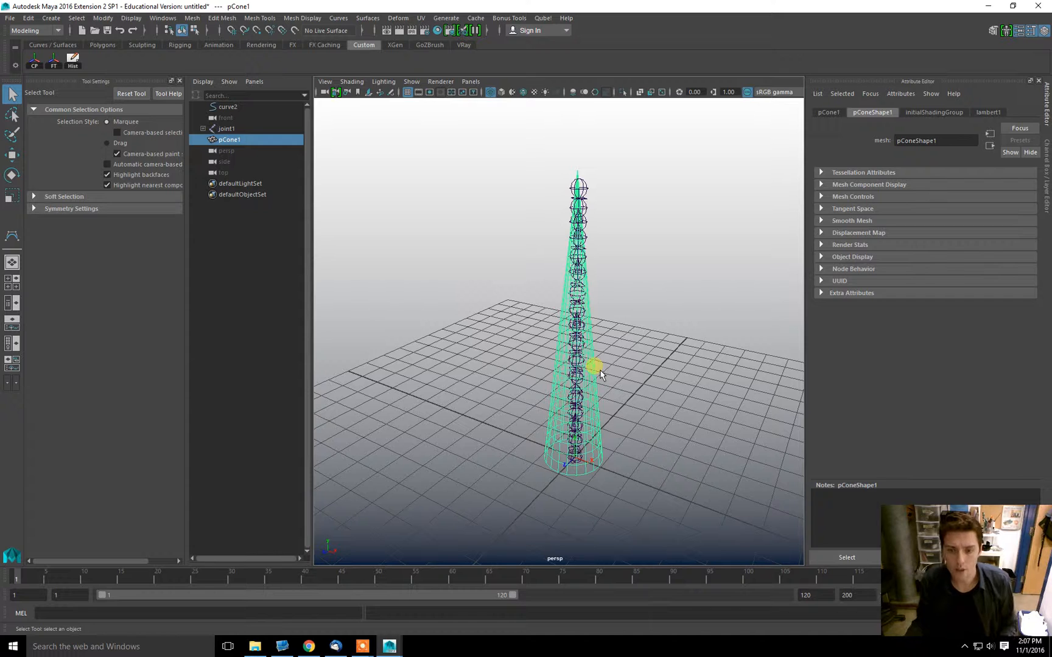
# Duplicate joint1, pCone1 and curve2 together three times, moving each set apart to form a cluster of four tentacles.
pyautogui.click(574, 371)
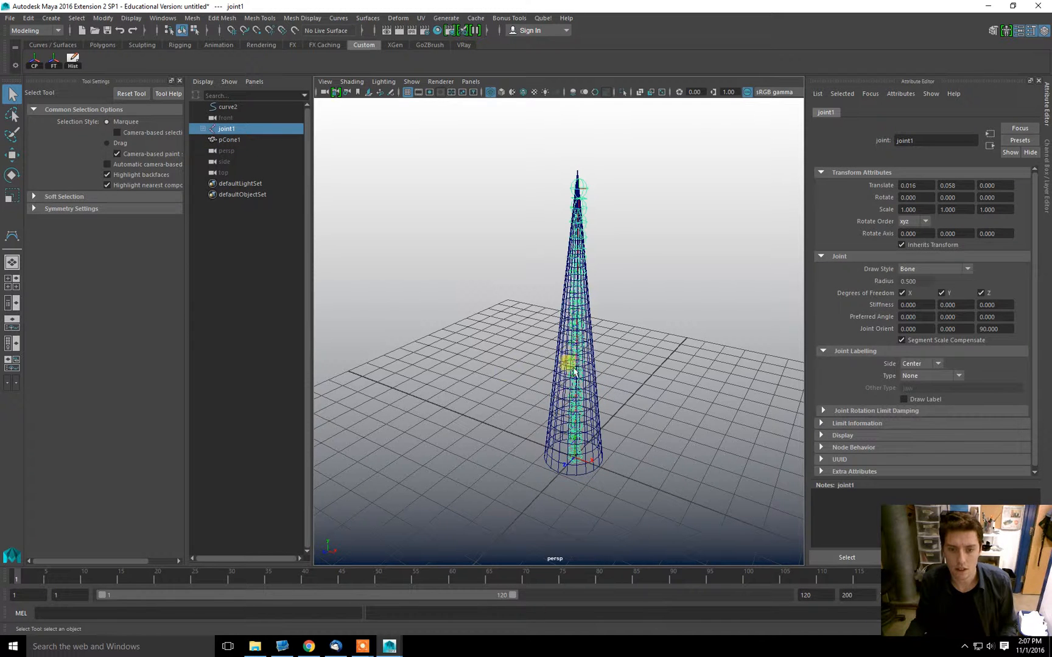
pyautogui.keyDown('ctrl'); pyautogui.click(239, 140); pyautogui.keyUp('ctrl')
pyautogui.keyDown('ctrl'); pyautogui.click(229, 108); pyautogui.keyUp('ctrl')
pyautogui.hotkey('ctrl', 'd')
pyautogui.press('w')
pyautogui.hotkey('ctrl', 'd')
pyautogui.moveTo(697, 450); pyautogui.dragTo(629, 444, button='middle')
pyautogui.moveTo(493, 465); pyautogui.dragTo(524, 436)
pyautogui.hotkey('ctrl', 'd')
pyautogui.moveTo(601, 428); pyautogui.dragTo(657, 449)
pyautogui.click(695, 364)
pyautogui.keyDown('alt'); pyautogui.moveTo(695, 364); pyautogui.dragTo(675, 309); pyautogui.keyUp('alt')
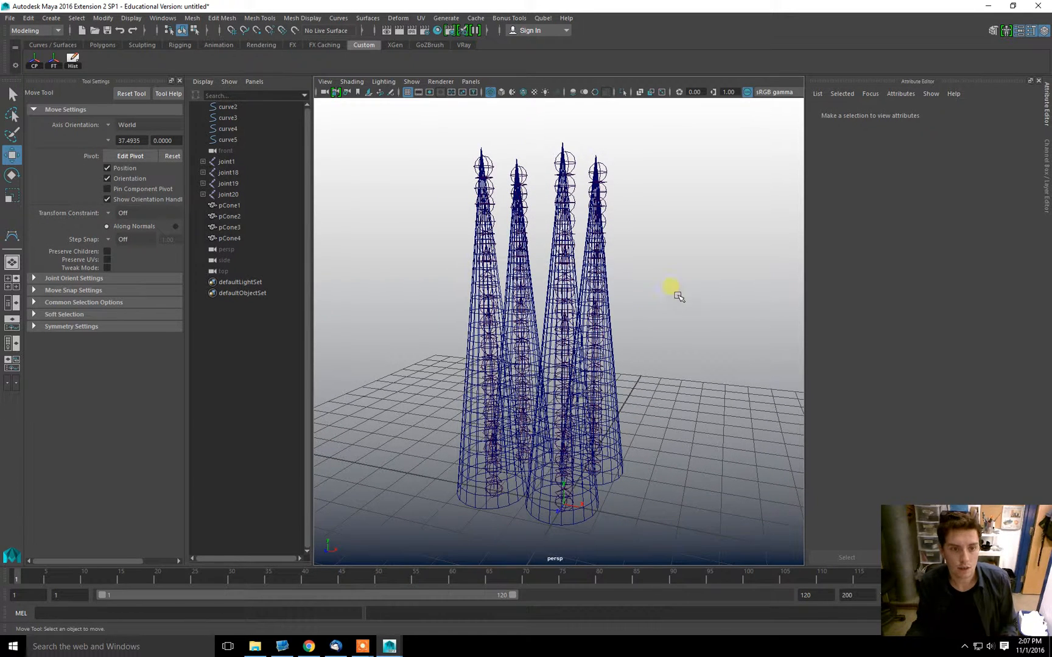
# Make curve2 through curve5 dynamic with nHair, using NURBS curves output, attachment to selected surfaces and exact shape match.
pyautogui.click(238, 118)
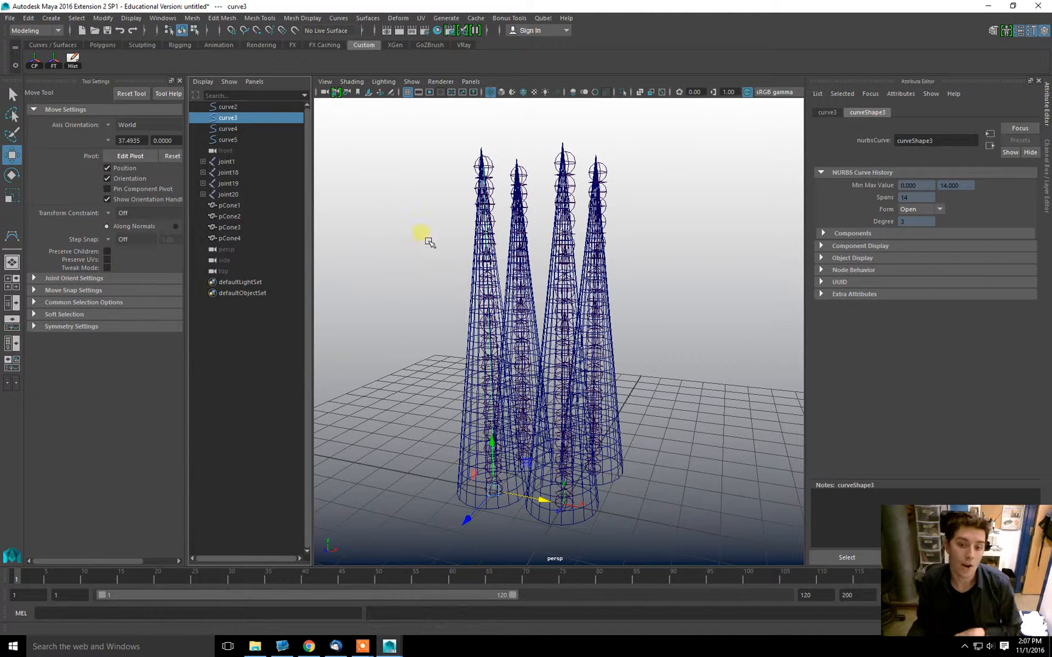
pyautogui.click(234, 108)
pyautogui.keyDown('shift'); pyautogui.click(246, 140); pyautogui.keyUp('shift')
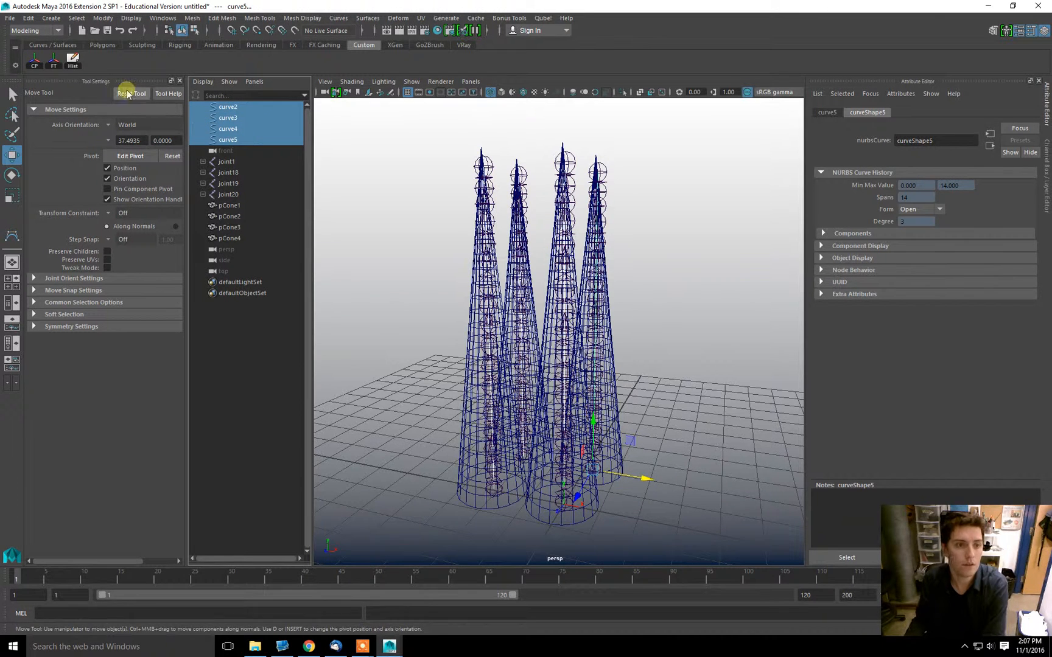
pyautogui.click(35, 31)
pyautogui.click(42, 76)
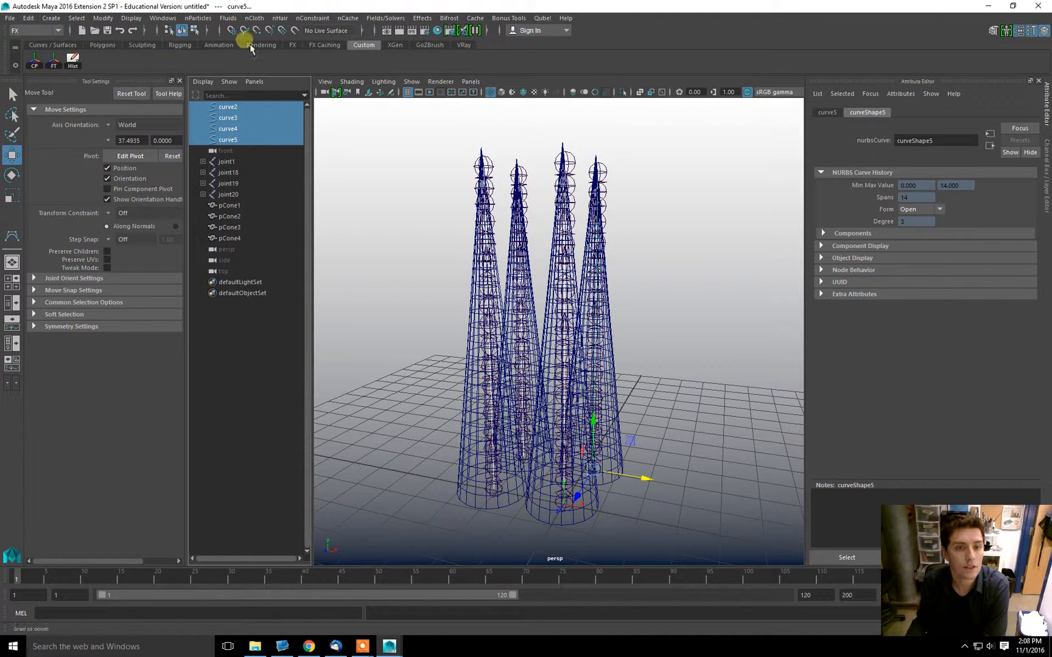
pyautogui.click(284, 19)
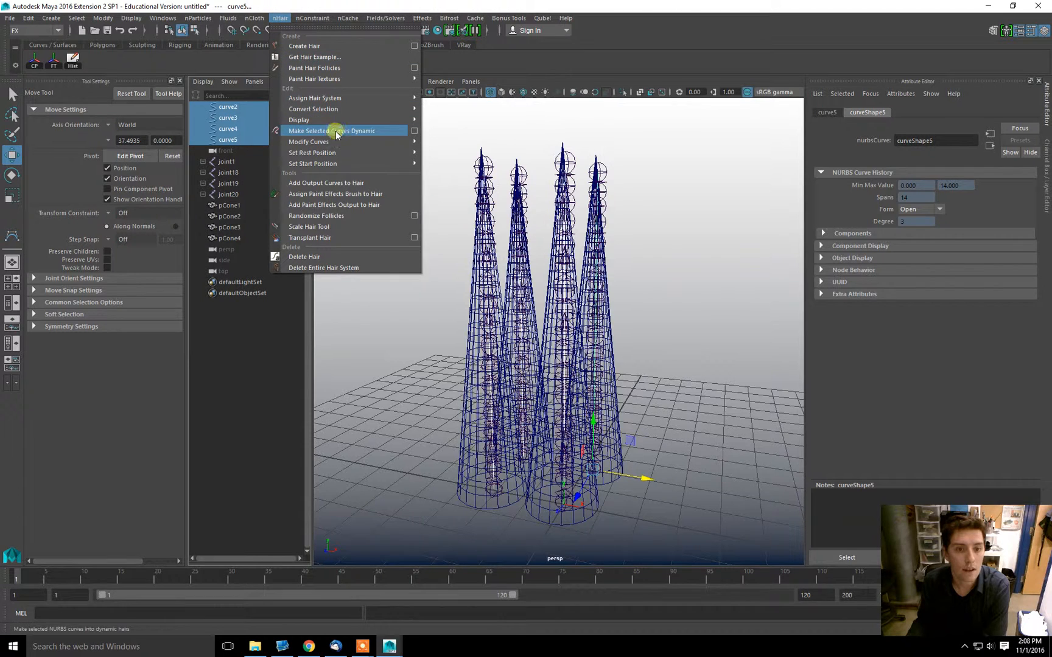
pyautogui.click(413, 131)
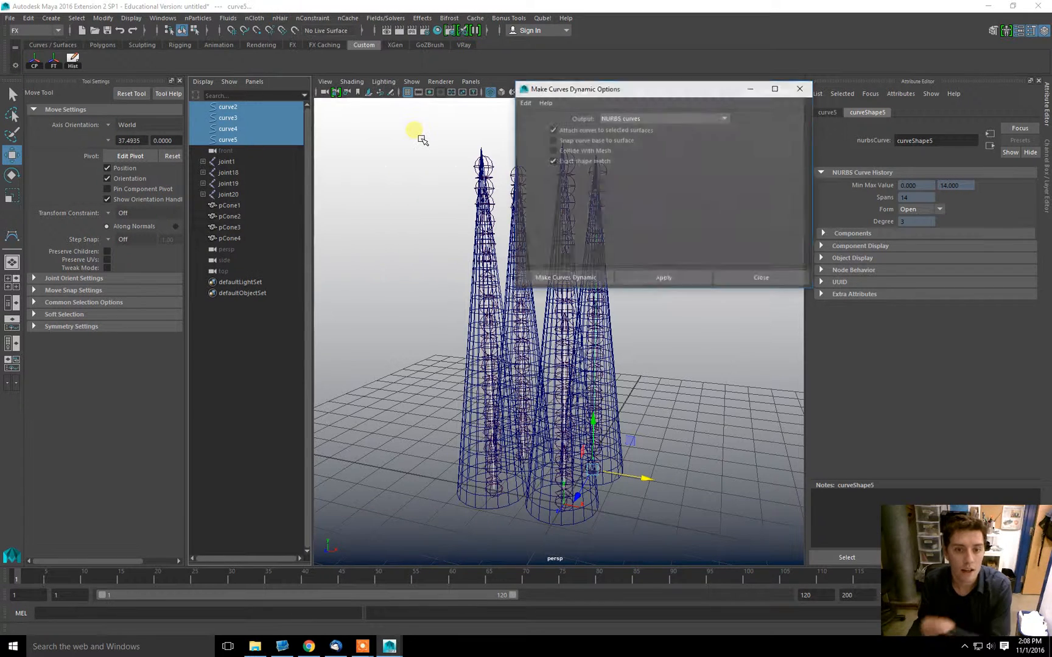
pyautogui.click(583, 279)
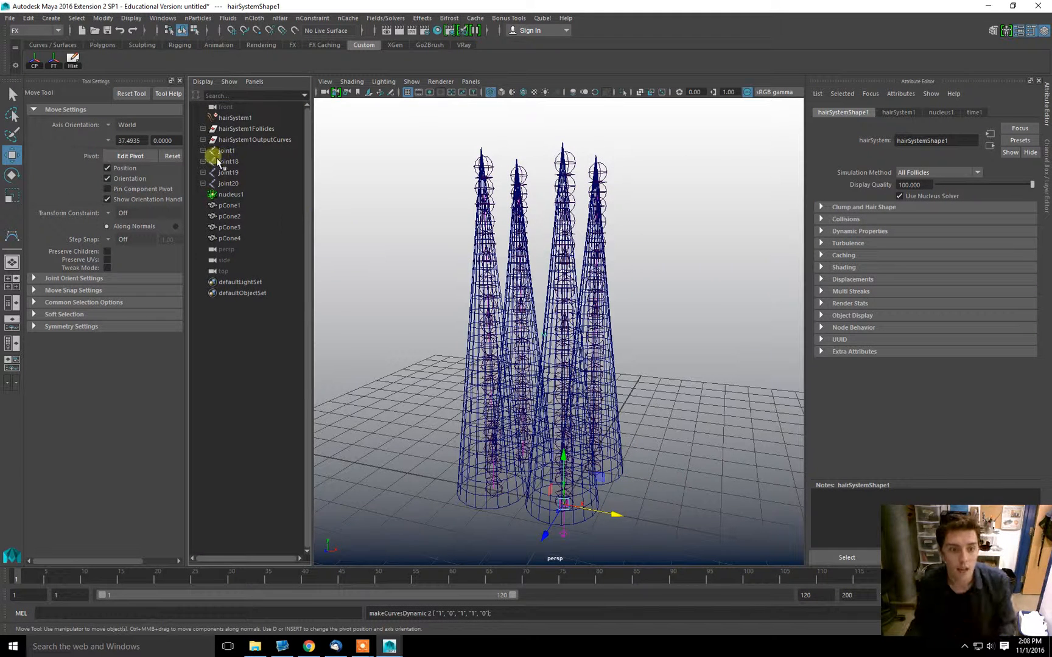
# Examine the new hair system's follicles and output curves in the Outliner against the four cones.
pyautogui.click(231, 118)
pyautogui.click(203, 128)
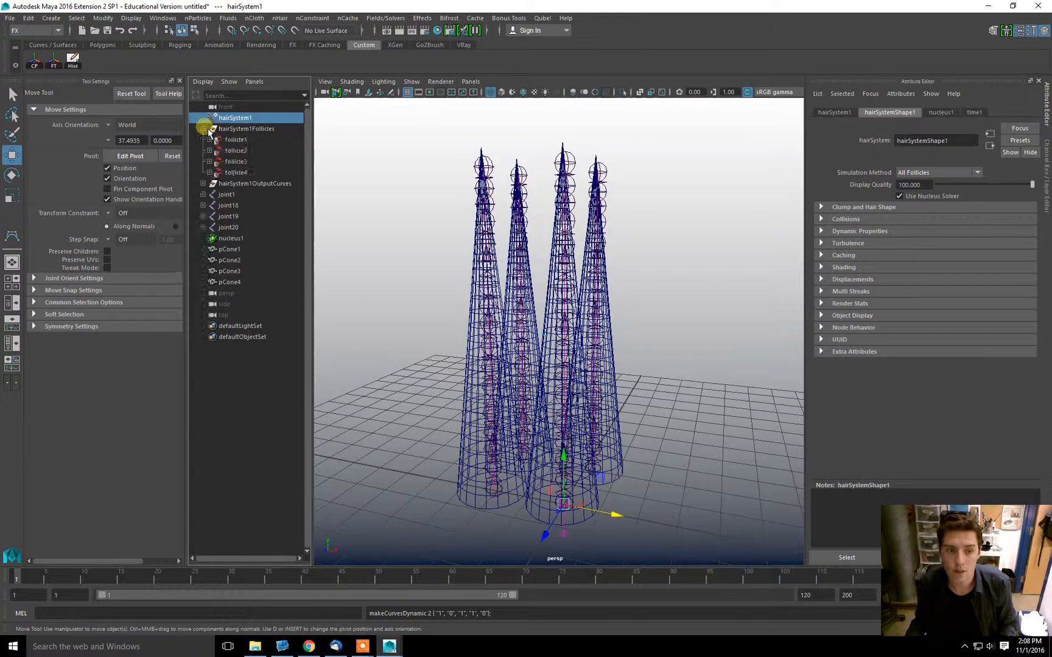
pyautogui.click(203, 184)
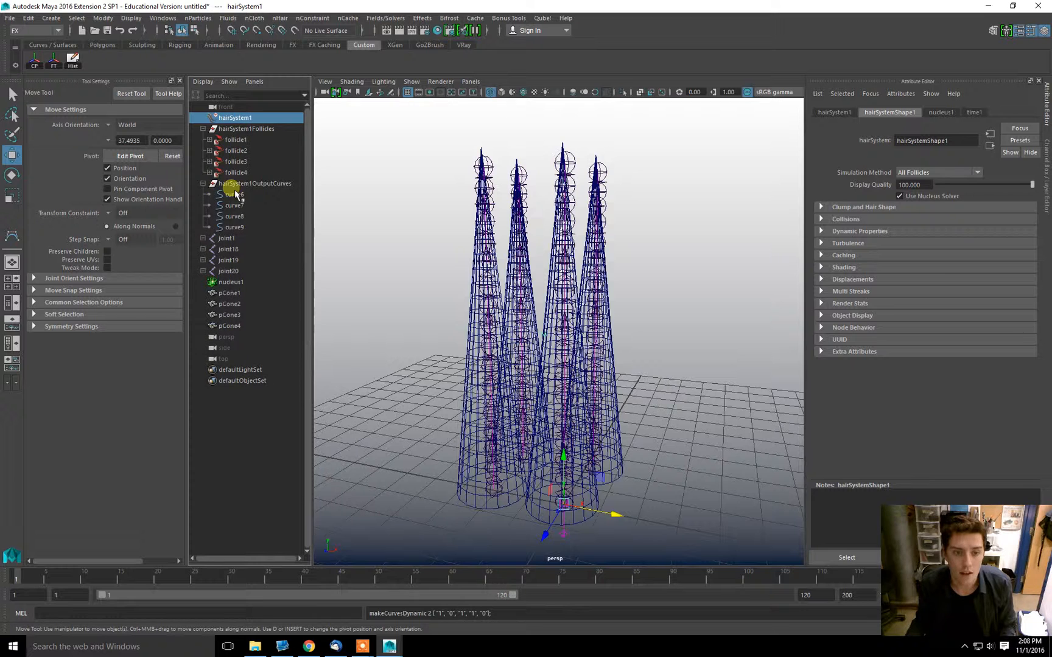
pyautogui.click(235, 194)
pyautogui.click(237, 227)
pyautogui.click(237, 140)
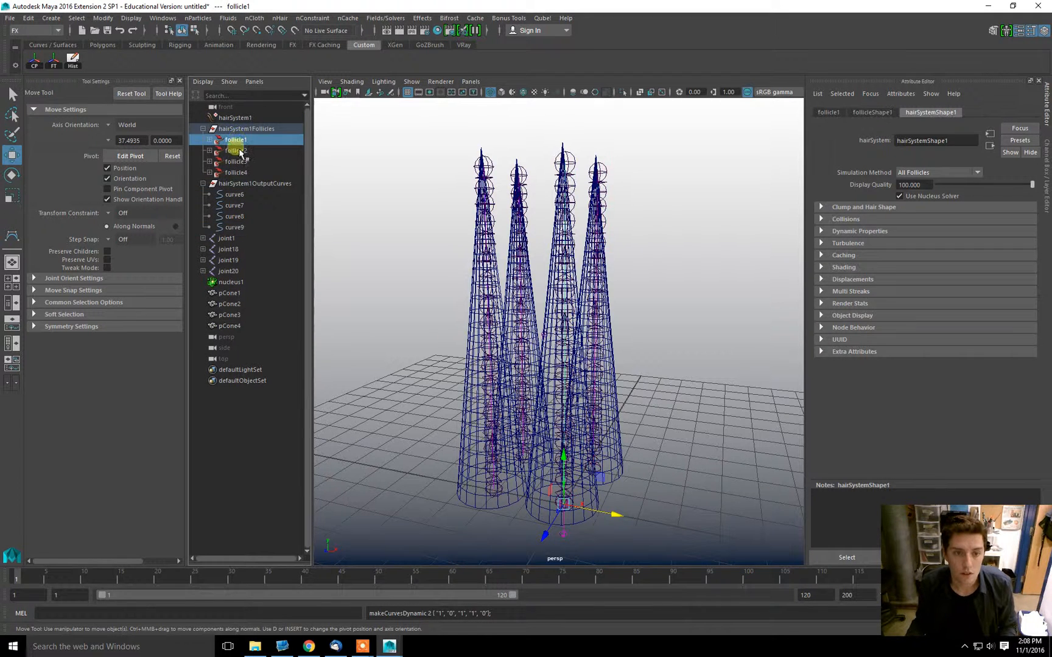
pyautogui.keyDown('shift'); pyautogui.click(236, 173); pyautogui.keyUp('shift')
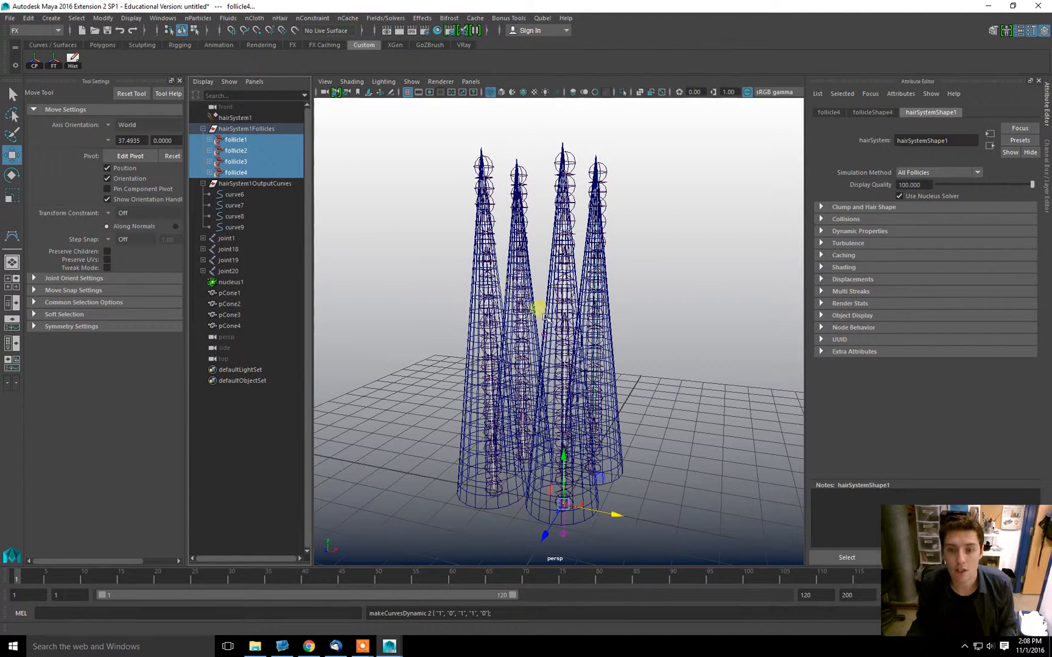
pyautogui.click(236, 194)
pyautogui.keyDown('shift'); pyautogui.click(239, 227); pyautogui.keyUp('shift')
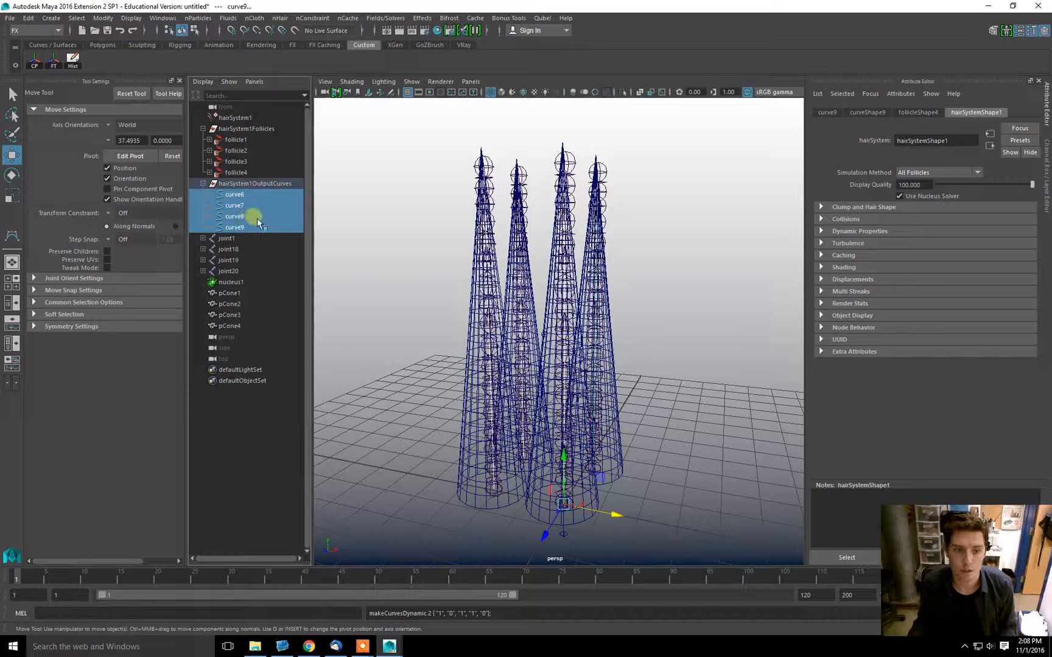
pyautogui.click(474, 336)
pyautogui.keyDown('alt'); pyautogui.moveTo(432, 328); pyautogui.dragTo(453, 328, button='right'); pyautogui.keyUp('alt')
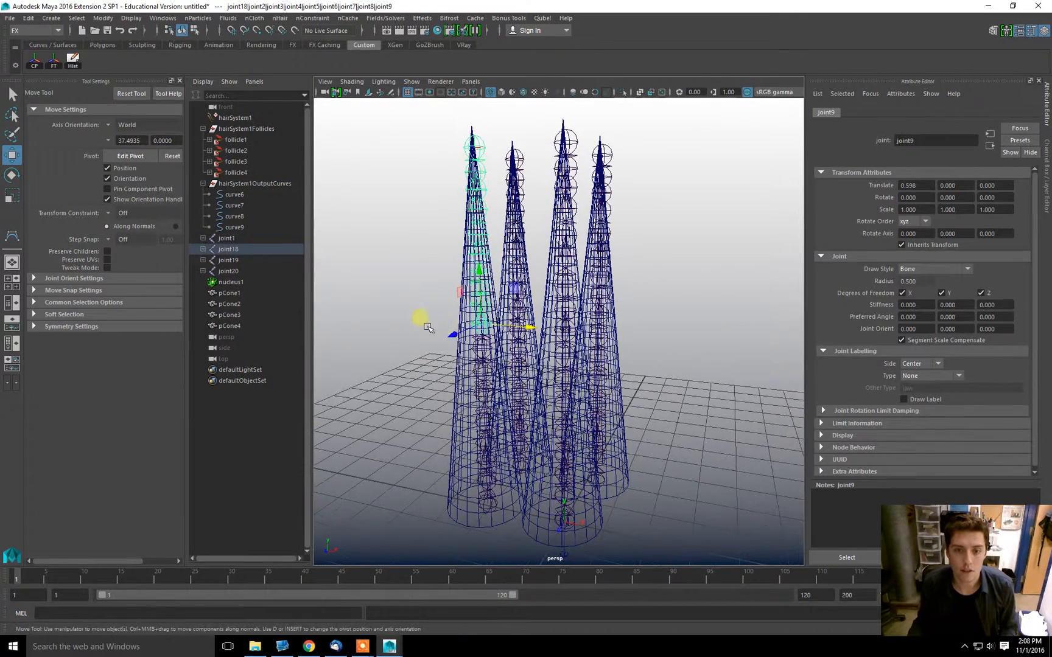
pyautogui.click(400, 310)
pyautogui.keyDown('alt'); pyautogui.moveTo(399, 310); pyautogui.dragTo(424, 230); pyautogui.keyUp('alt')
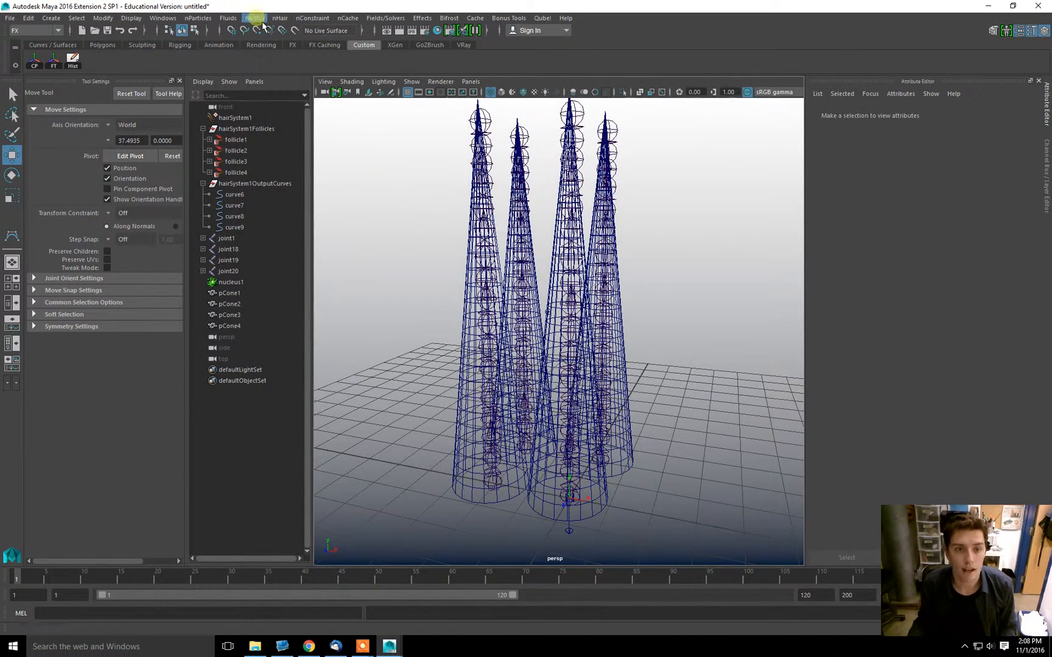
# Create an IK spline handle from joint1 at the base to joint17 at the tip, using output curve curve6.
pyautogui.click(57, 30)
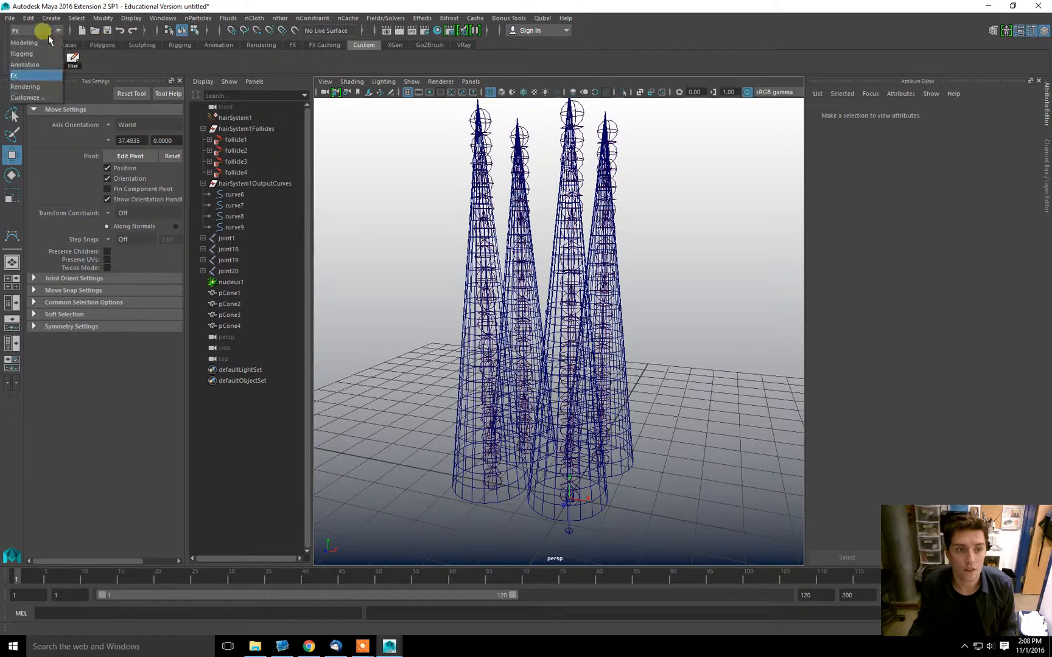
pyautogui.click(23, 54)
pyautogui.click(225, 18)
pyautogui.moveTo(197, 18)
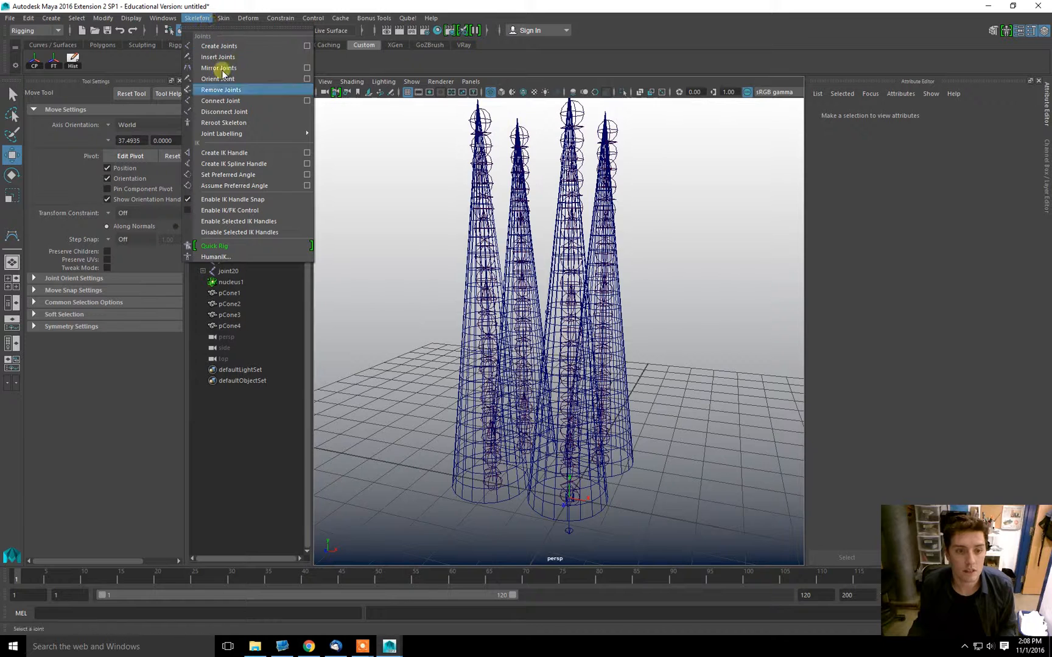
pyautogui.click(307, 164)
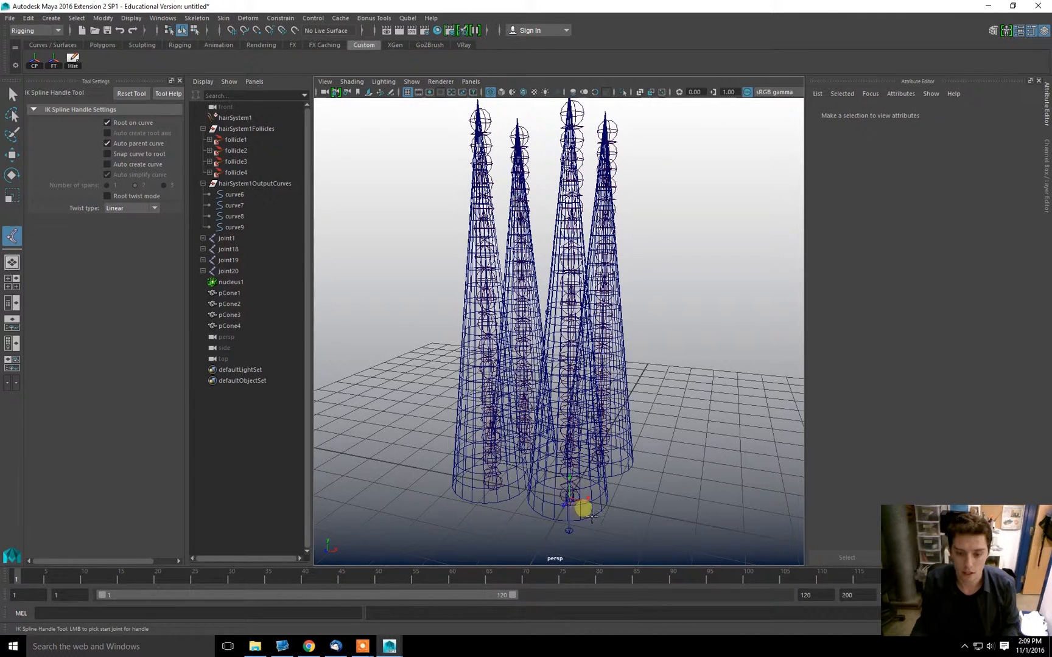
pyautogui.click(576, 502)
pyautogui.keyDown('alt'); pyautogui.moveTo(575, 500); pyautogui.dragTo(584, 269); pyautogui.keyUp('alt')
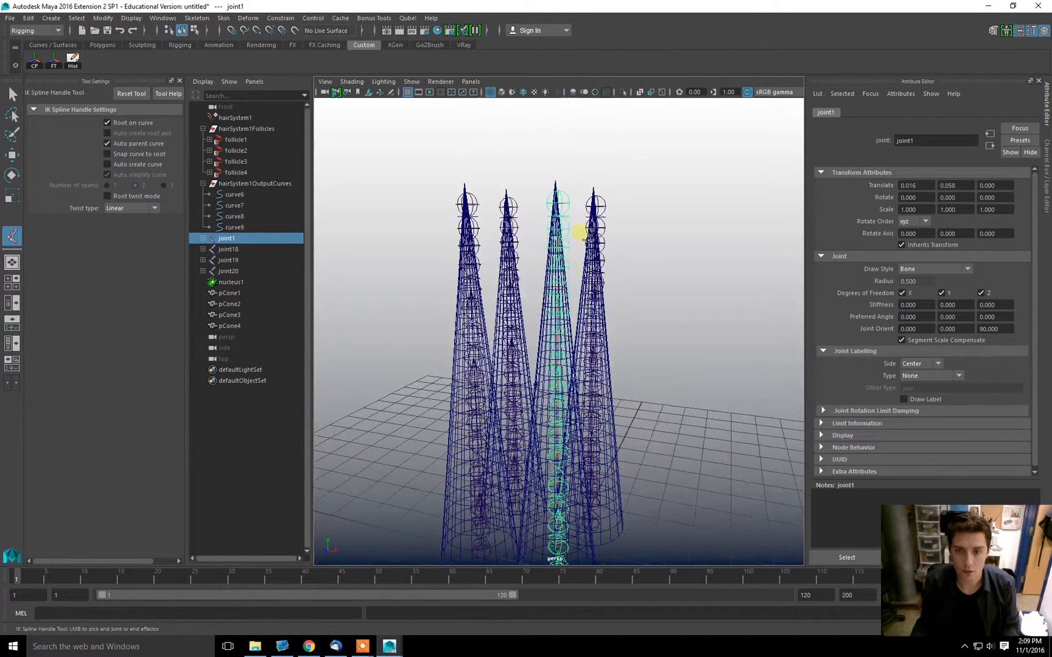
pyautogui.click(571, 199)
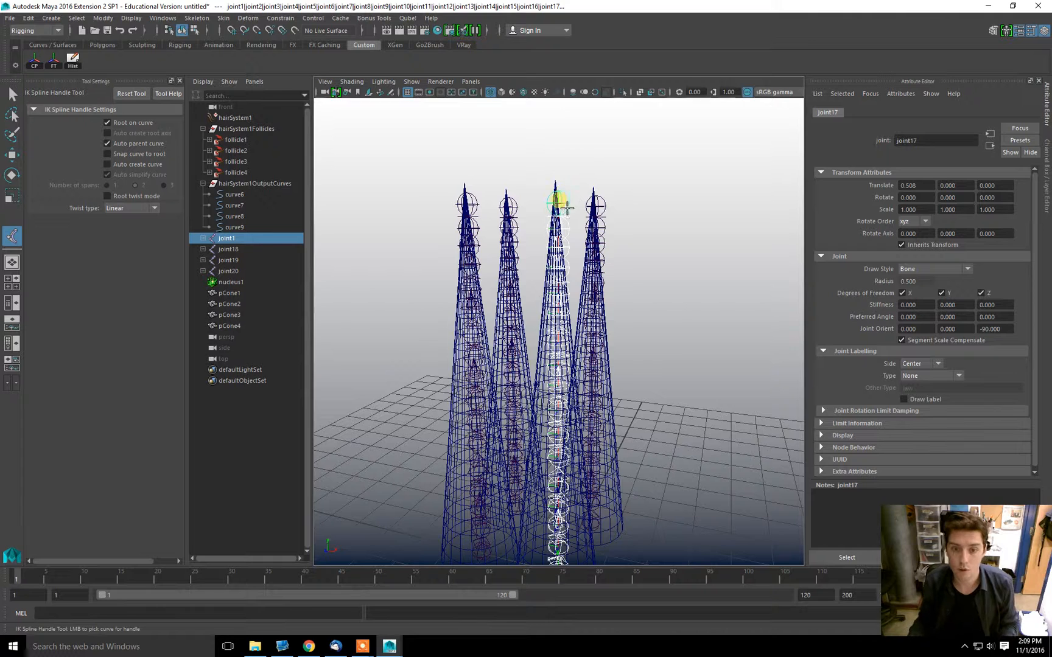
pyautogui.click(244, 195)
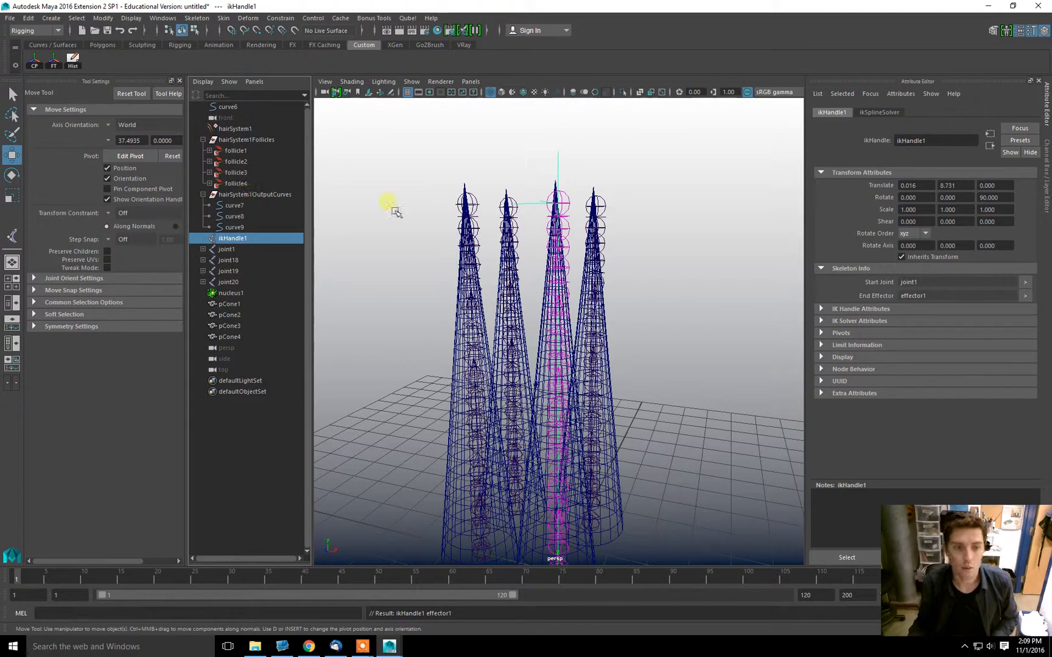
# Reset the IK Spline Handle tool to its defaults and turn off Auto create curve for the joint18 chain.
pyautogui.click(242, 248)
pyautogui.keyDown('alt'); pyautogui.moveTo(345, 281); pyautogui.dragTo(352, 232); pyautogui.keyUp('alt')
pyautogui.click(234, 260)
pyautogui.keyDown('alt'); pyautogui.moveTo(586, 245); pyautogui.dragTo(423, 250); pyautogui.keyUp('alt')
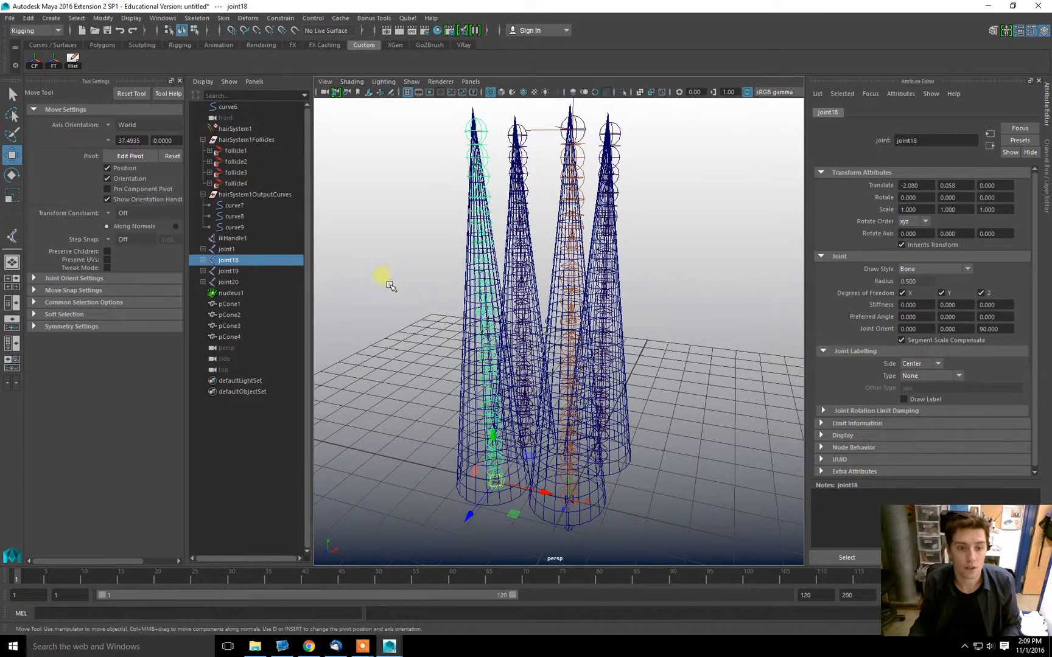
pyautogui.click(405, 300)
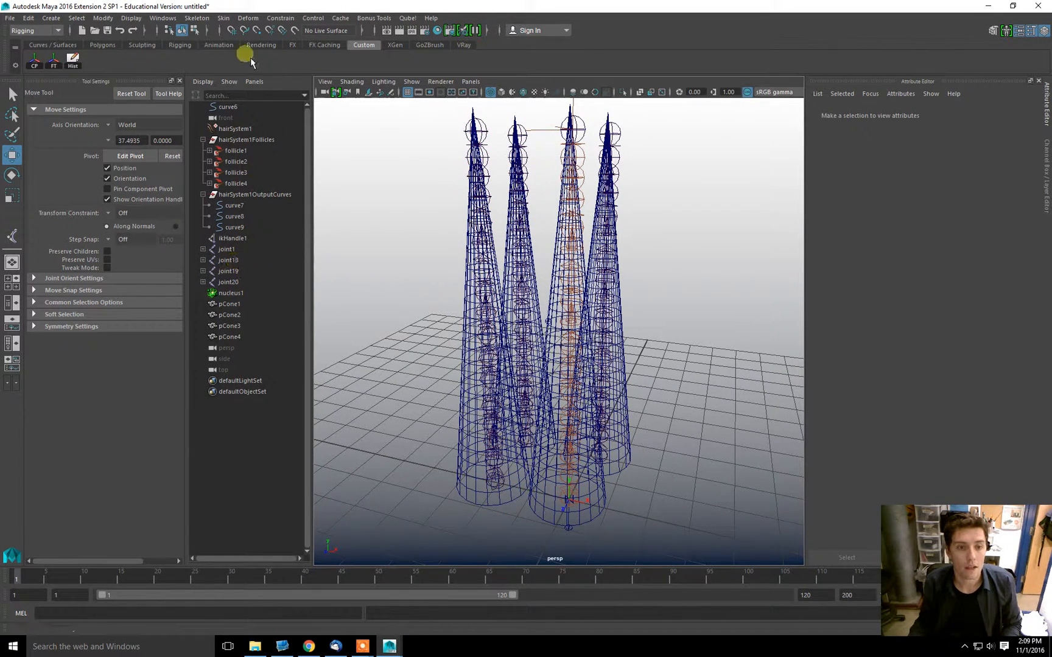
pyautogui.click(196, 17)
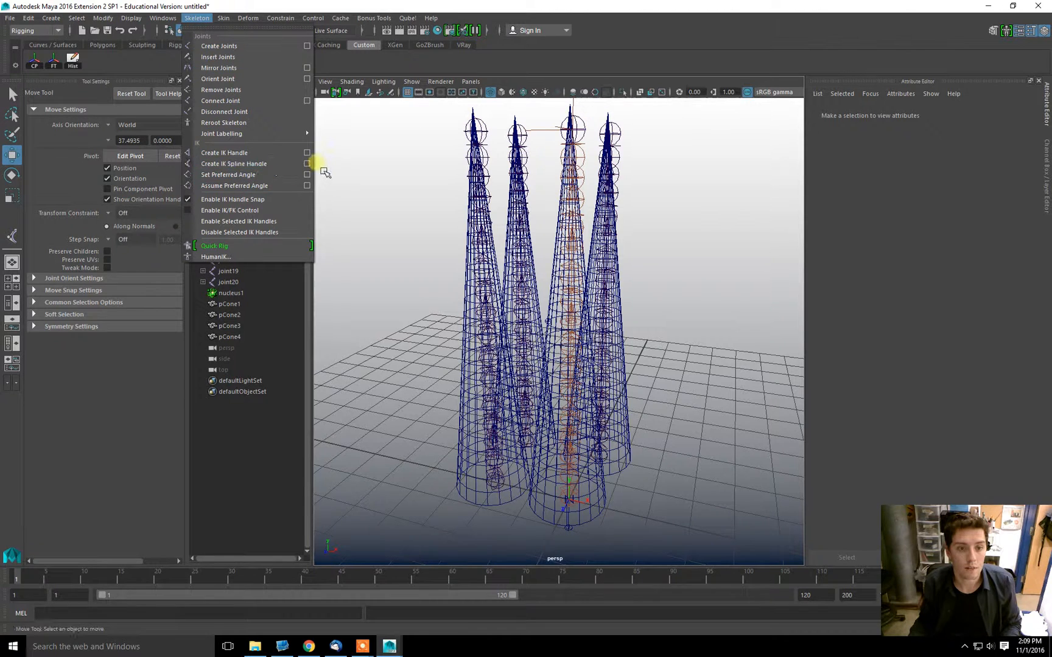
pyautogui.click(301, 163)
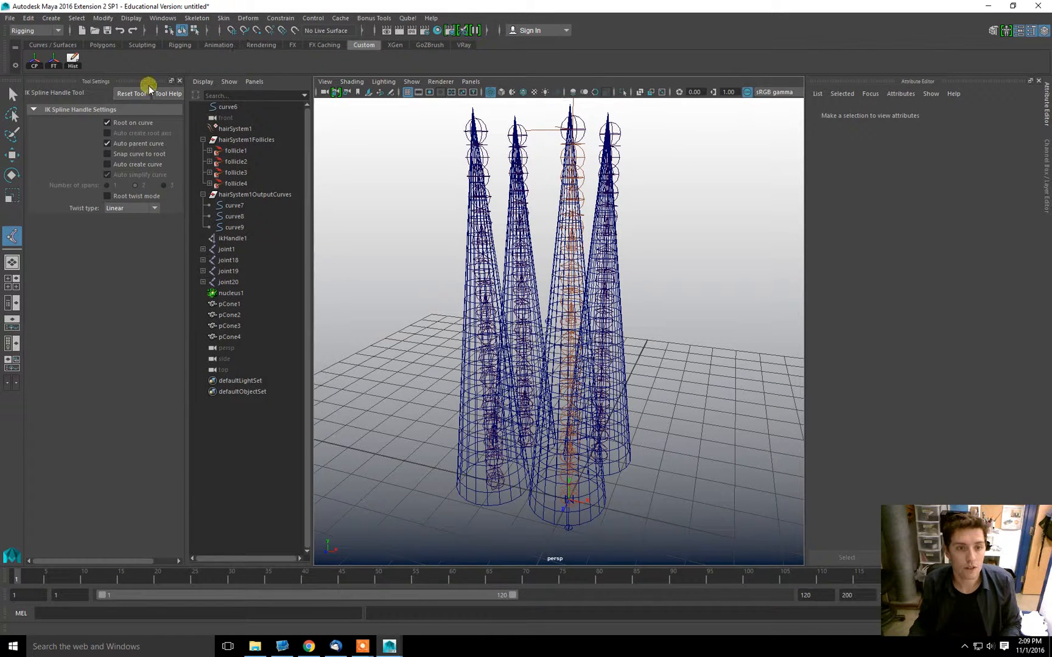
pyautogui.click(134, 93)
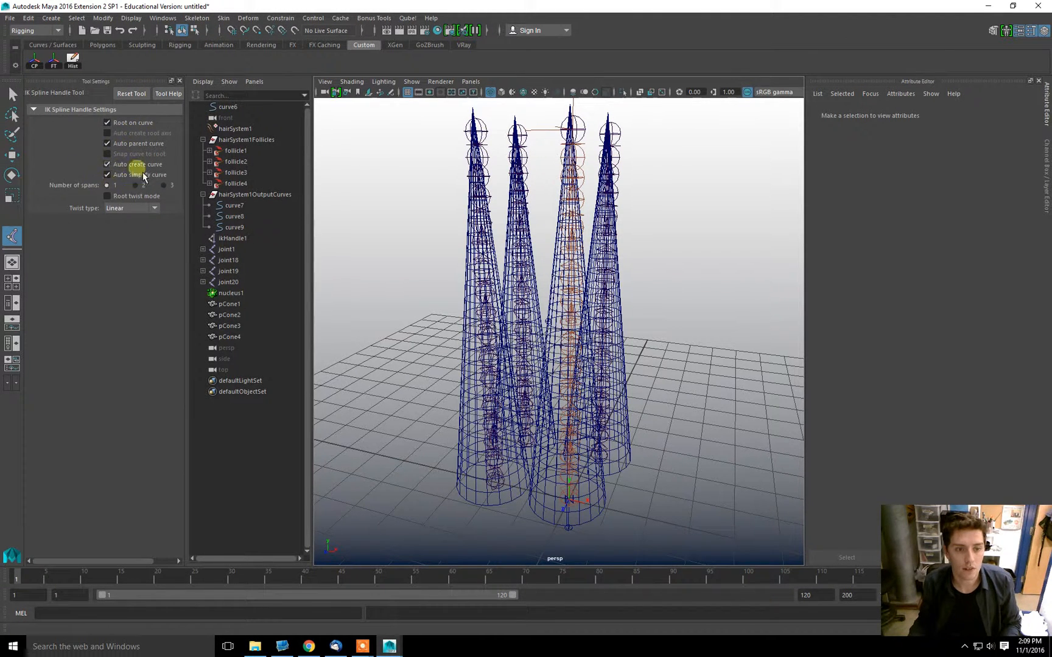
pyautogui.click(108, 164)
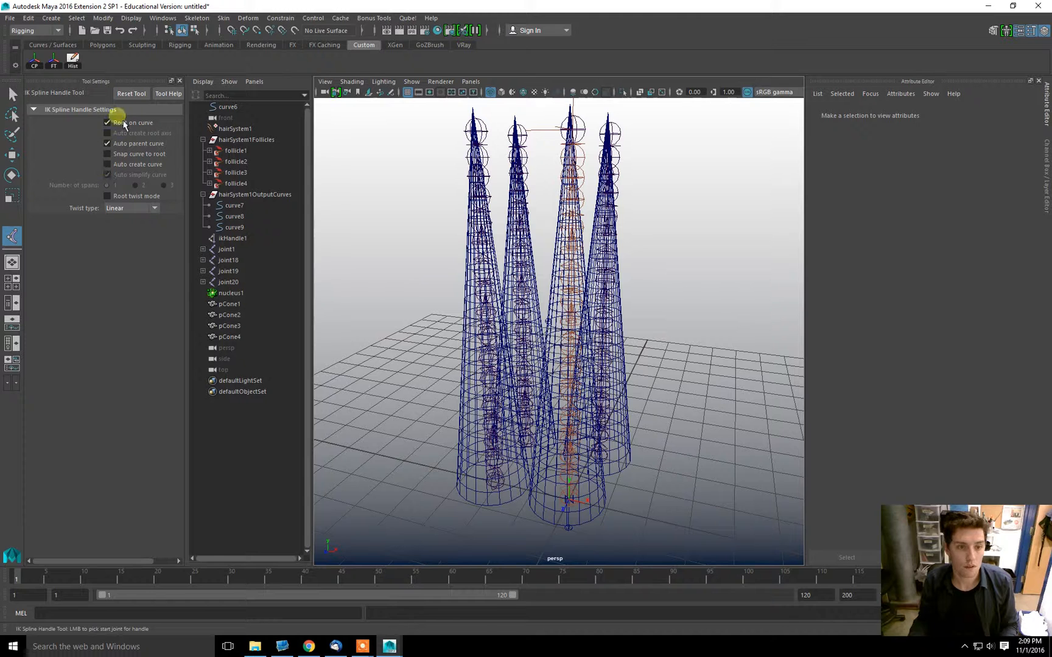
# Create an IK spline handle from joint18 at the base to the tip joint of its chain, using output curve curve7.
pyautogui.click(497, 487)
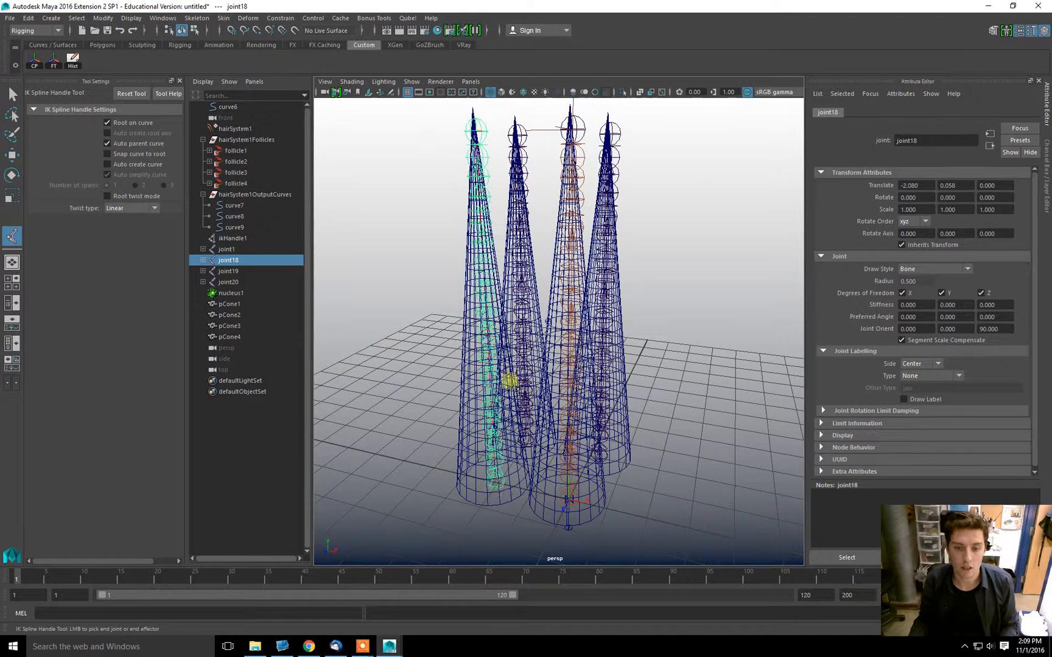
pyautogui.click(489, 136)
pyautogui.click(242, 207)
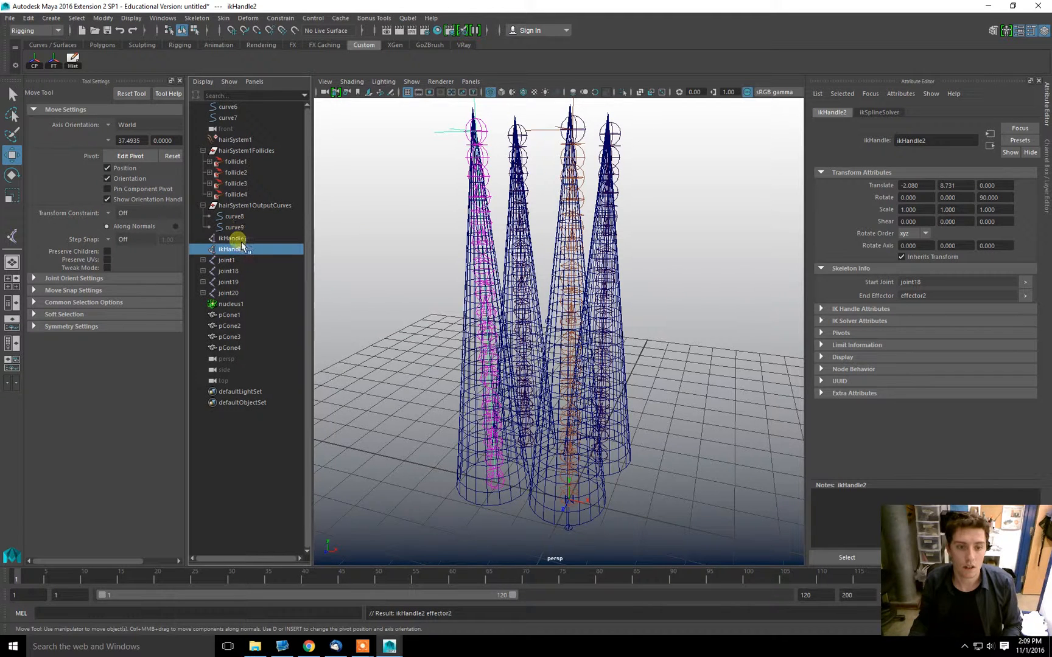
# Create an IK spline handle from joint20 at the base to the tip joint of its chain, using output curve curve9.
pyautogui.click(611, 462)
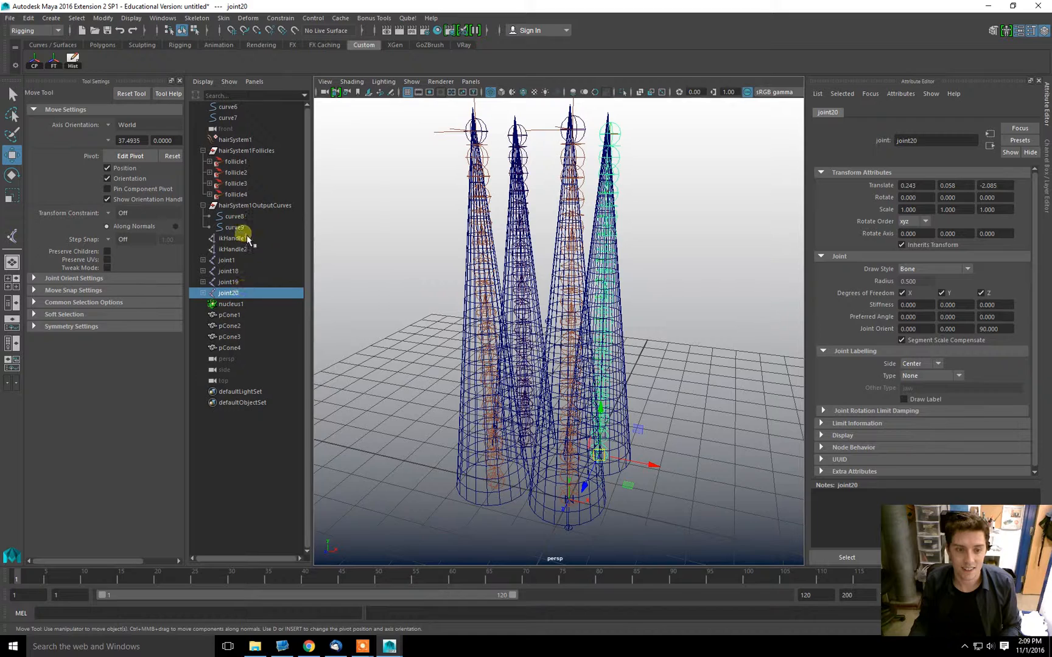
pyautogui.click(236, 217)
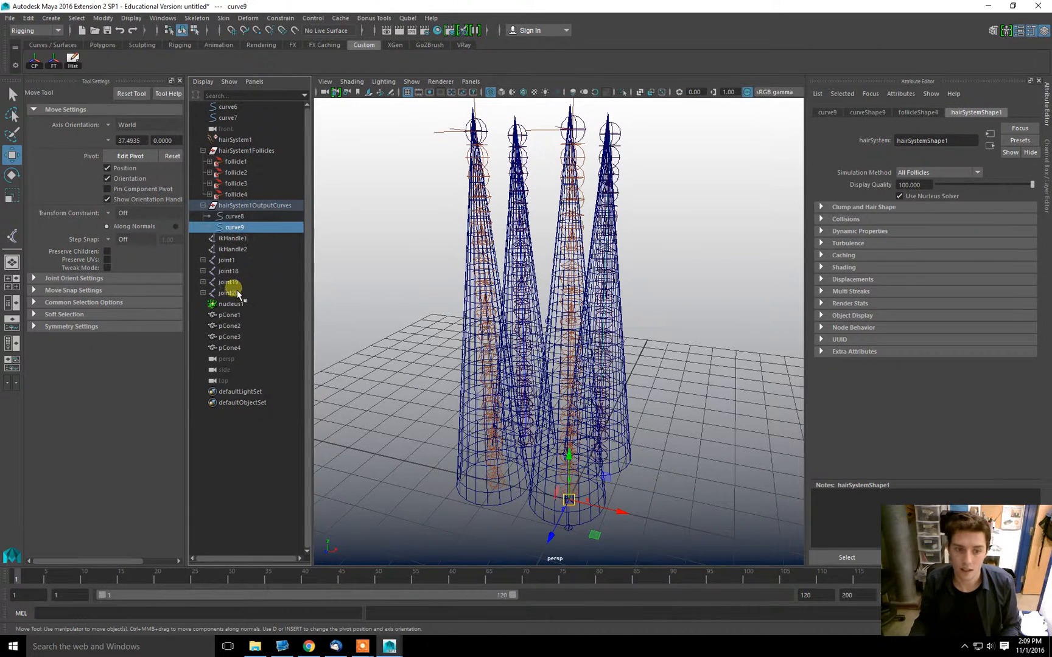
pyautogui.click(239, 294)
pyautogui.click(632, 481)
pyautogui.keyDown('alt'); pyautogui.moveTo(631, 481); pyautogui.dragTo(625, 481); pyautogui.keyUp('alt')
pyautogui.click(209, 19)
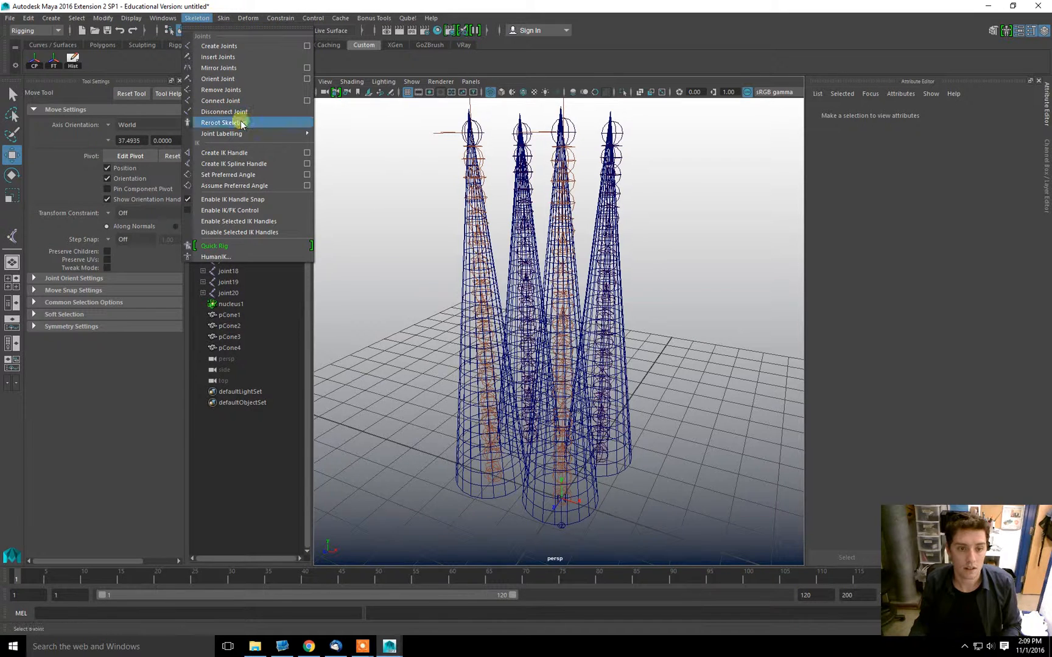
pyautogui.click(244, 164)
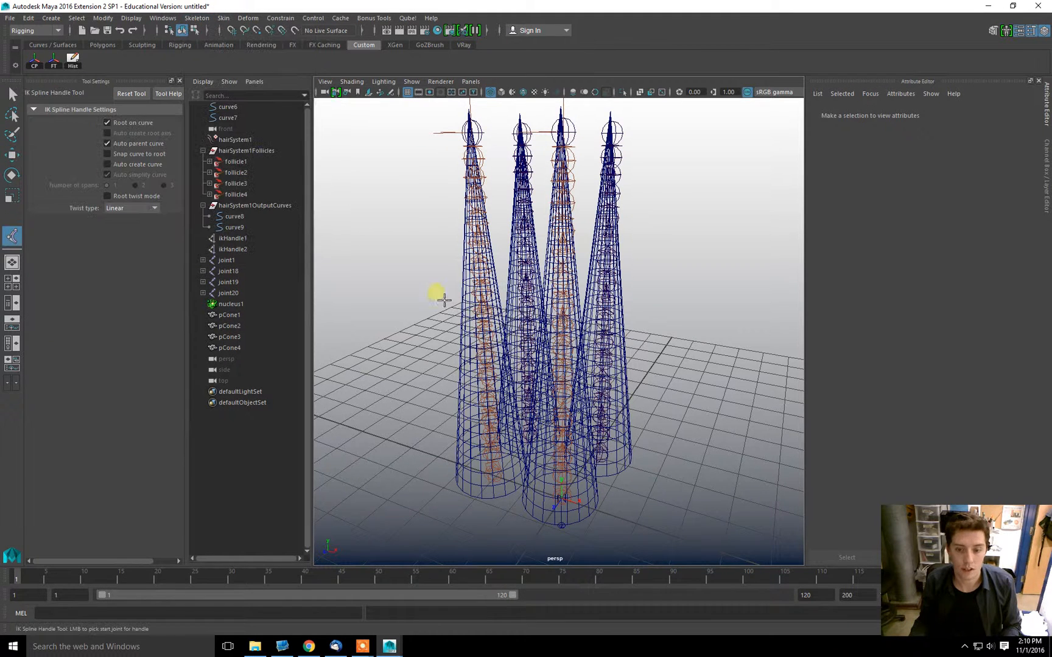
pyautogui.click(605, 455)
pyautogui.click(625, 140)
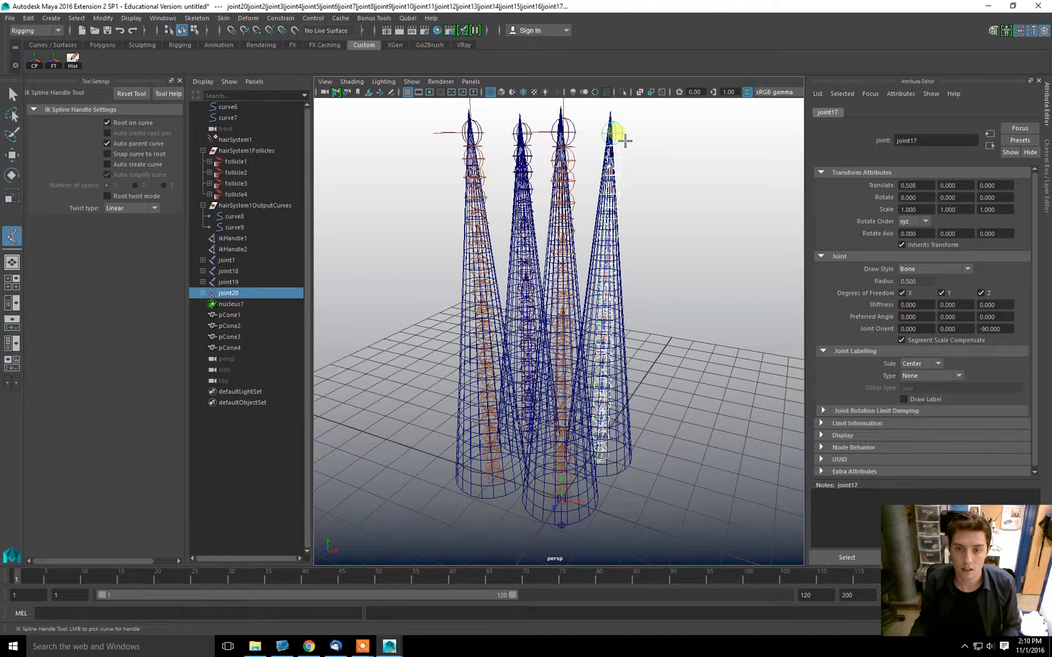
pyautogui.click(244, 228)
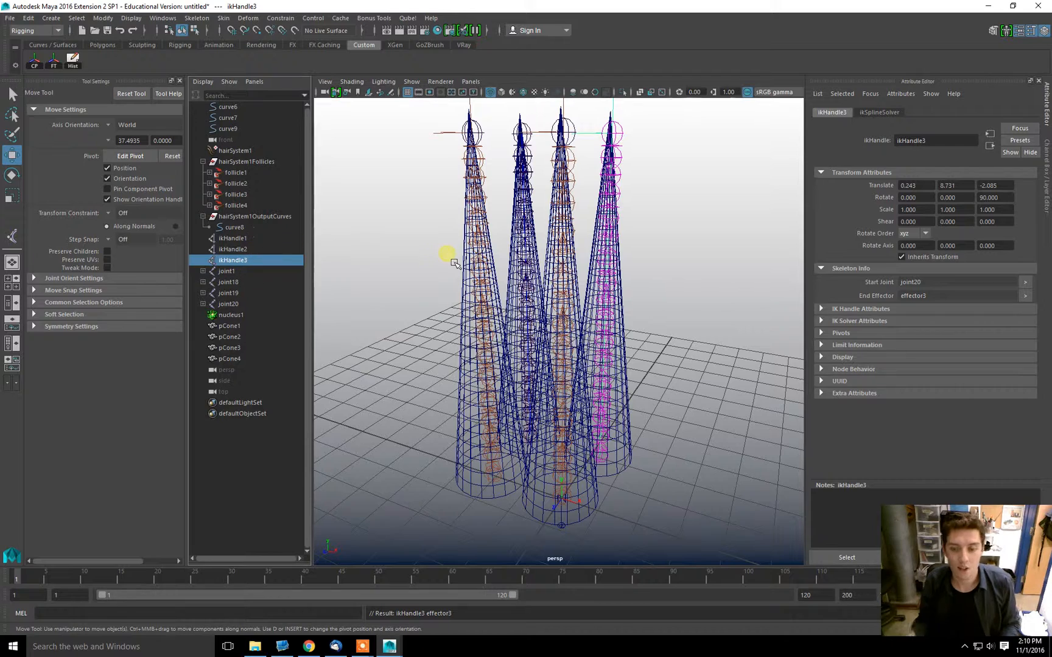
# Create an IK spline handle from joint19 at the base to the tip joint of its chain, using output curve curve8.
pyautogui.keyDown('alt'); pyautogui.moveTo(605, 279); pyautogui.dragTo(541, 269); pyautogui.keyUp('alt')
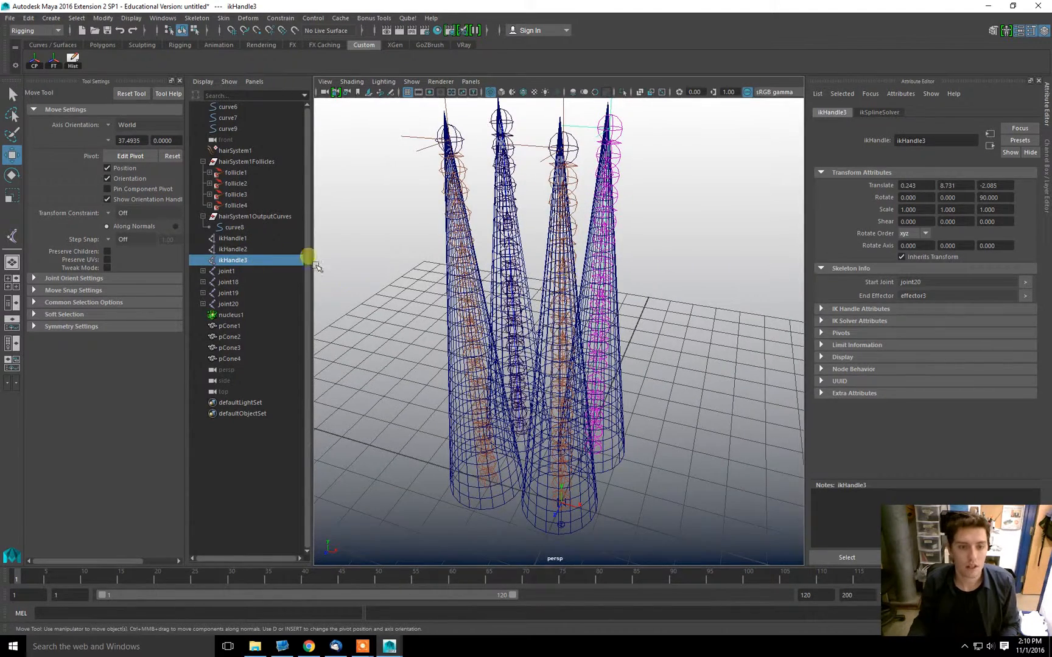
pyautogui.press('y')
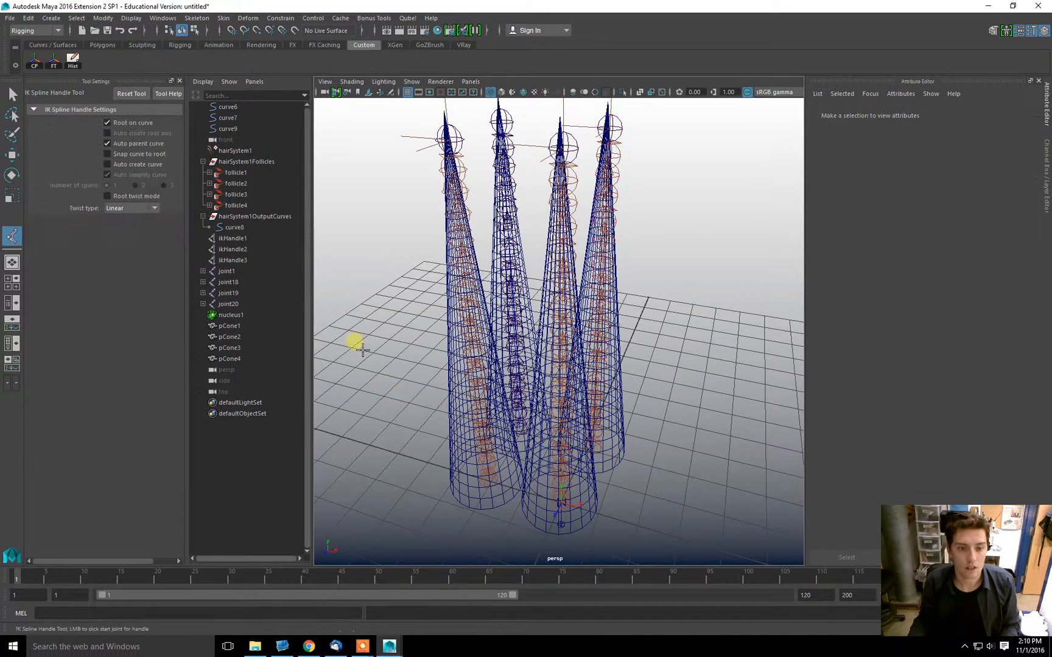
pyautogui.click(517, 436)
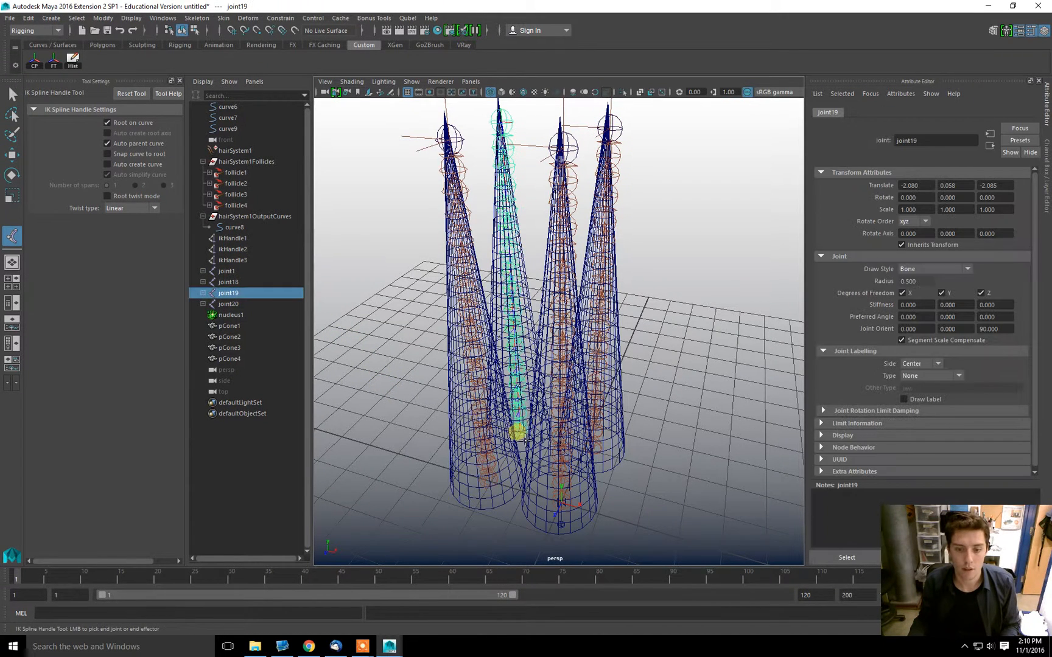
pyautogui.click(505, 123)
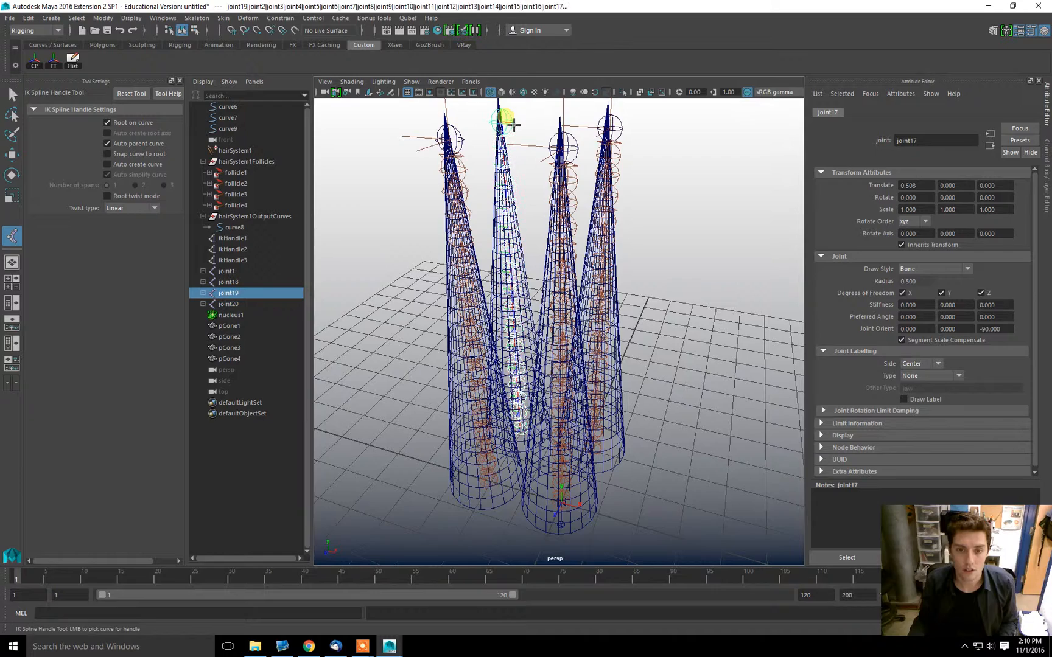
pyautogui.click(245, 230)
pyautogui.keyDown('alt'); pyautogui.moveTo(680, 321); pyautogui.dragTo(649, 322); pyautogui.keyUp('alt')
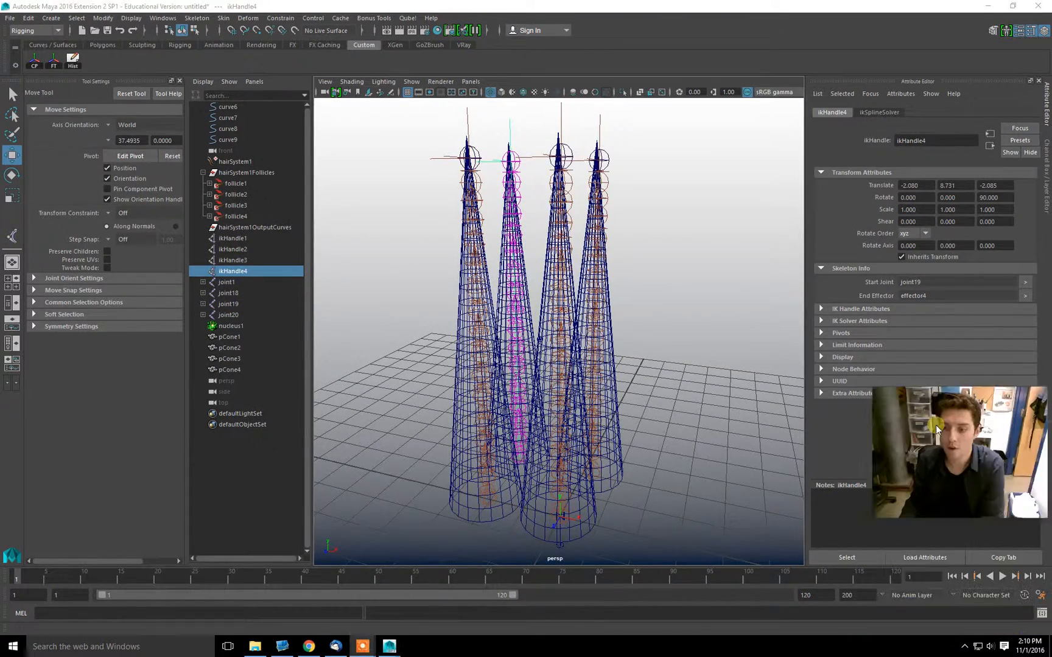
# Play the simulation briefly, and examine the attributes of ikHandle1 and follicle1 to see how the chain is held.
pyautogui.click(1002, 577)
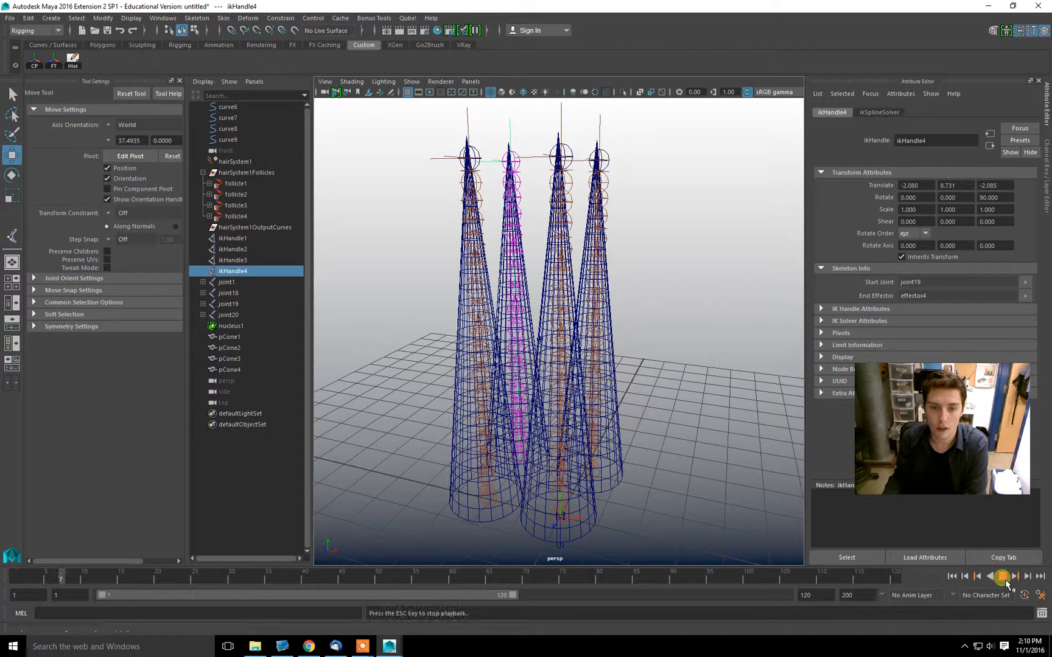
pyautogui.click(654, 380)
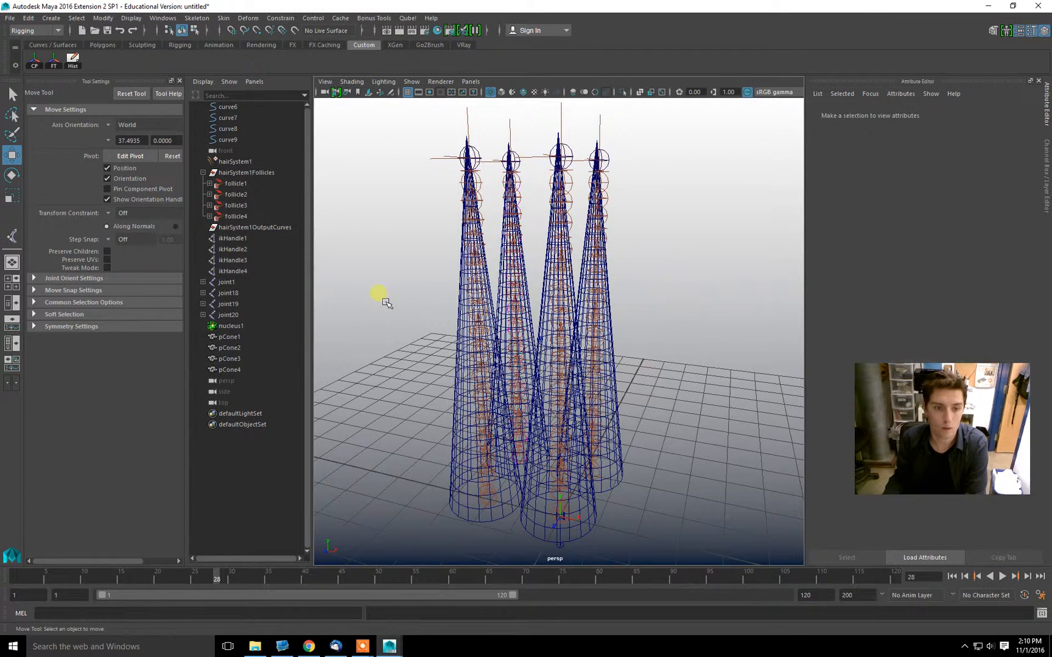
pyautogui.click(252, 238)
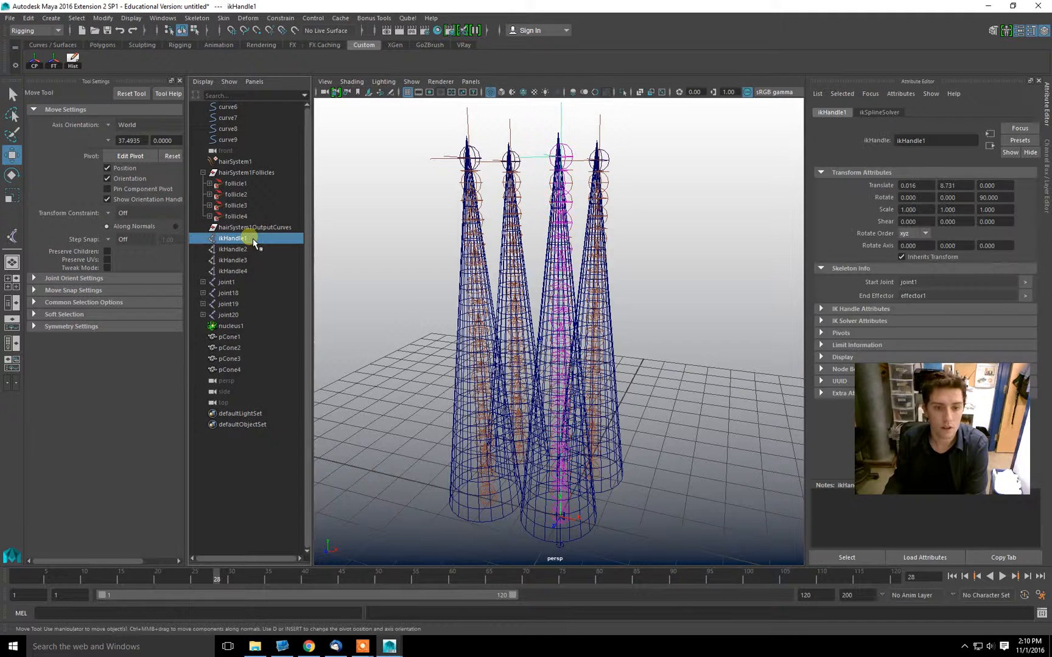
pyautogui.click(881, 112)
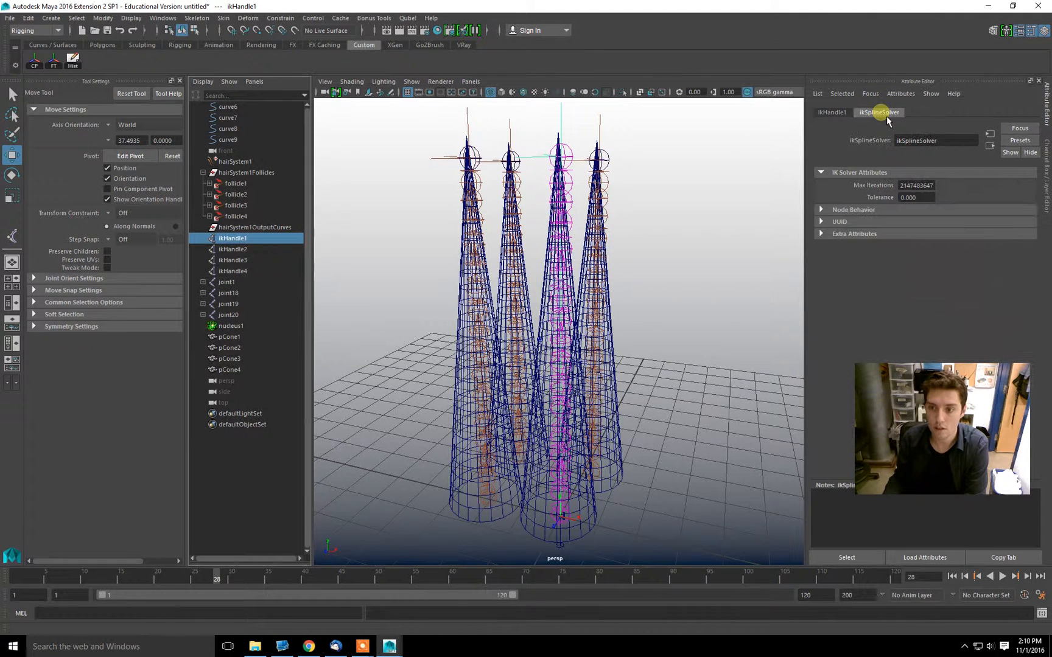
pyautogui.click(235, 184)
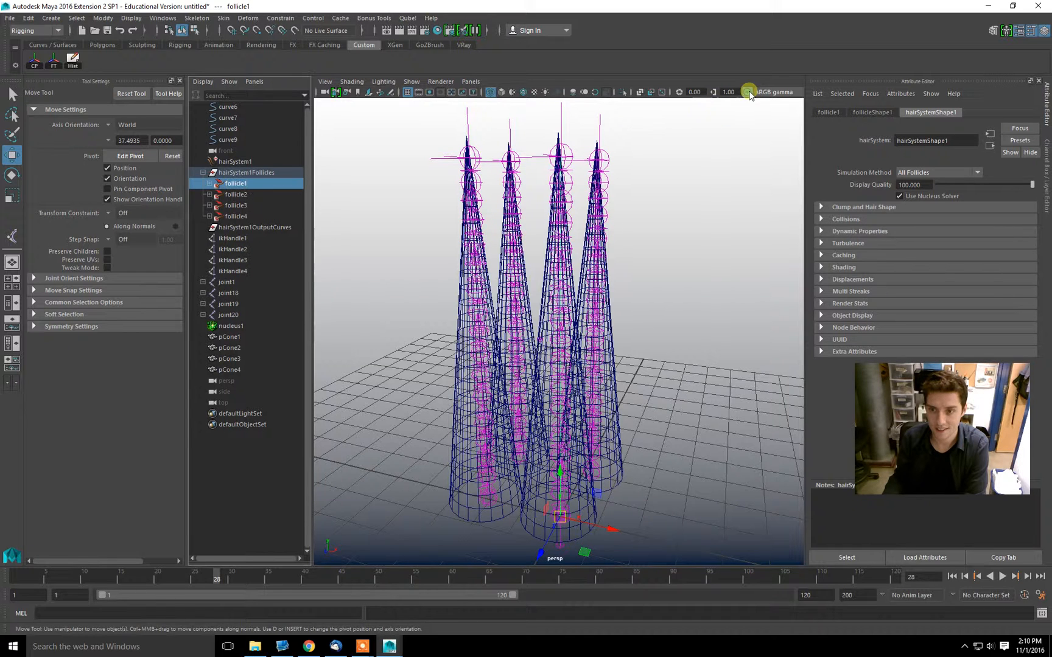
pyautogui.click(867, 114)
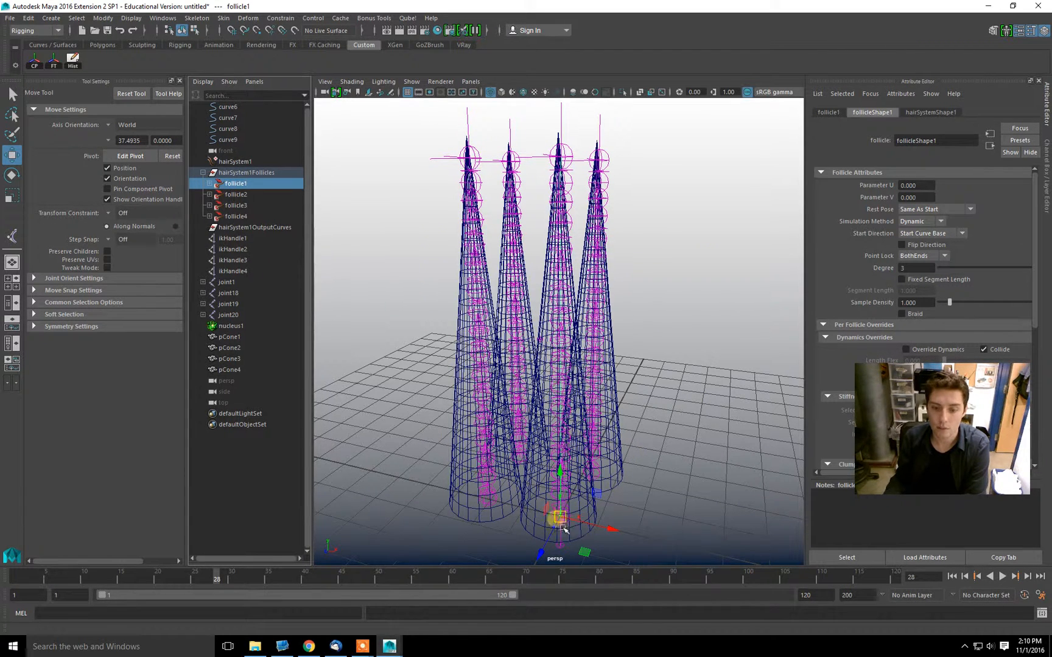
pyautogui.click(557, 141)
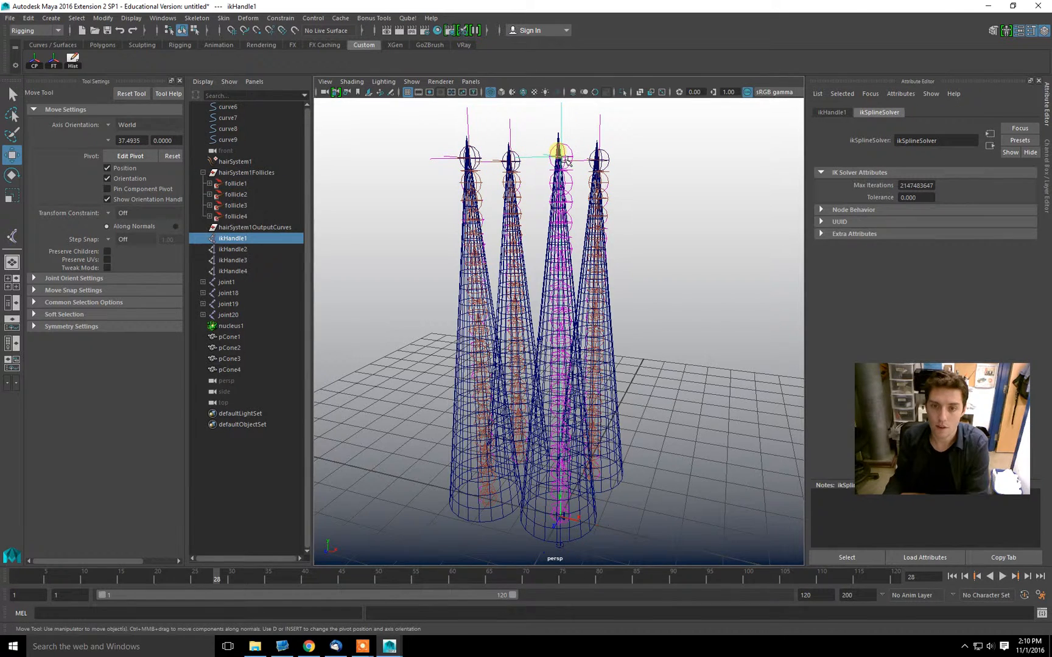
pyautogui.keyDown('alt'); pyautogui.moveTo(570, 234); pyautogui.dragTo(589, 159); pyautogui.keyUp('alt')
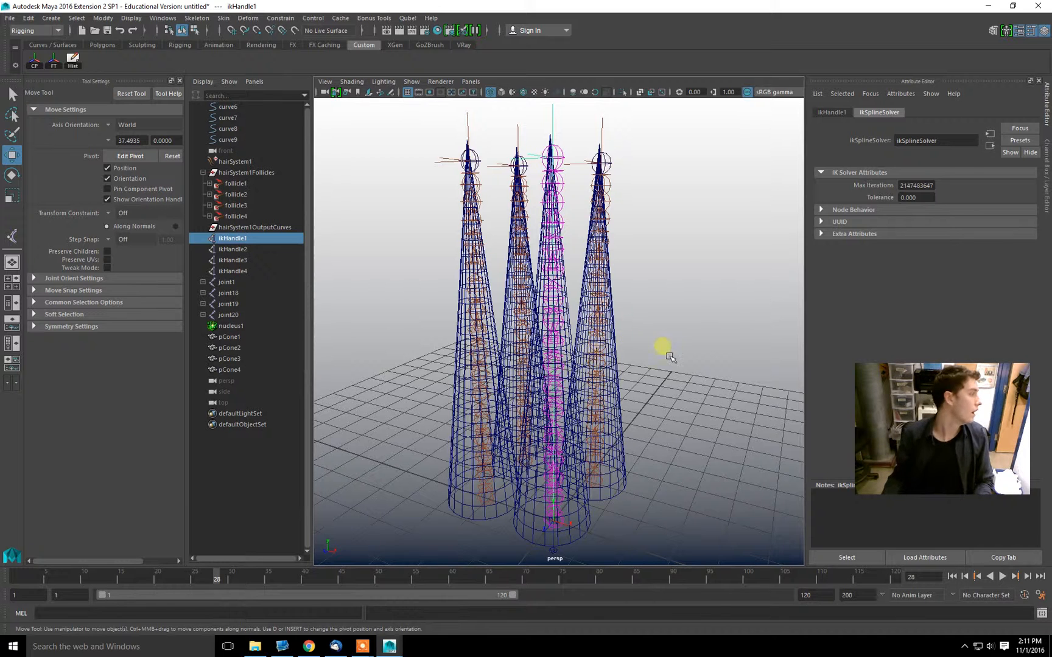
pyautogui.click(685, 317)
# Set Point Lock to Base on follicle1, follicle2, follicle3 and follicle4.
pyautogui.click(239, 182)
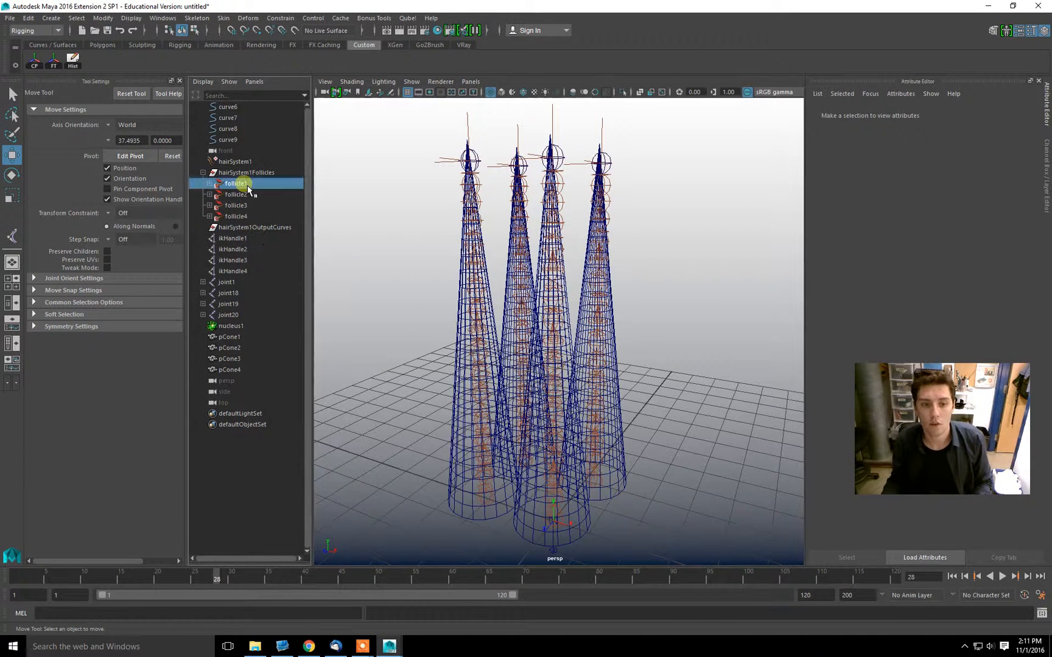
pyautogui.click(932, 258)
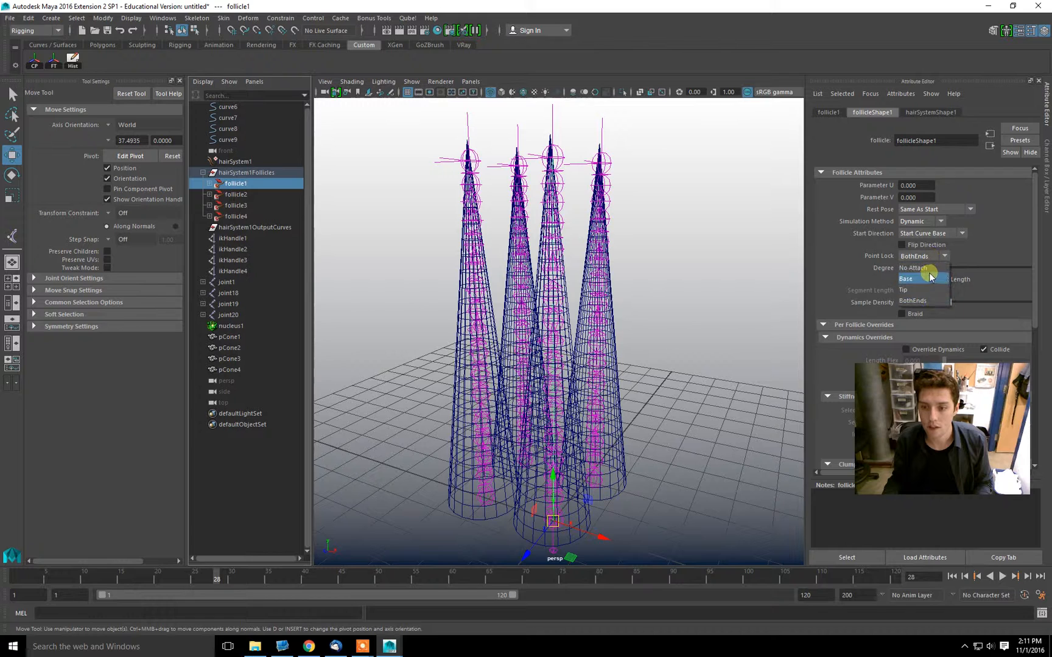
pyautogui.click(927, 279)
pyautogui.click(236, 194)
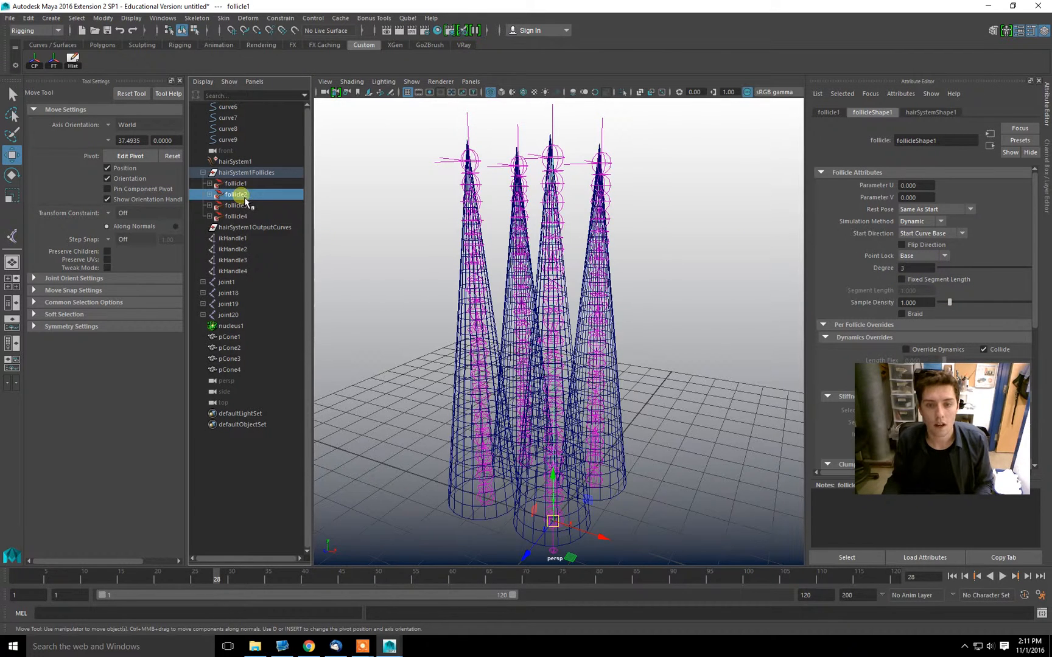
pyautogui.click(922, 256)
pyautogui.click(925, 280)
pyautogui.click(246, 205)
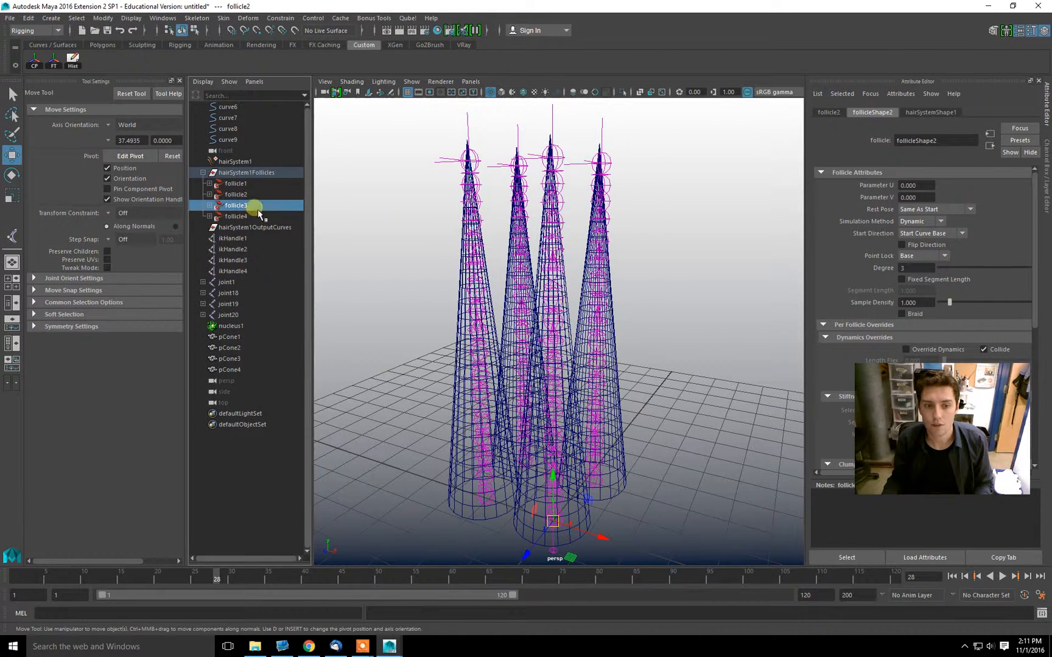
pyautogui.click(922, 256)
pyautogui.click(907, 279)
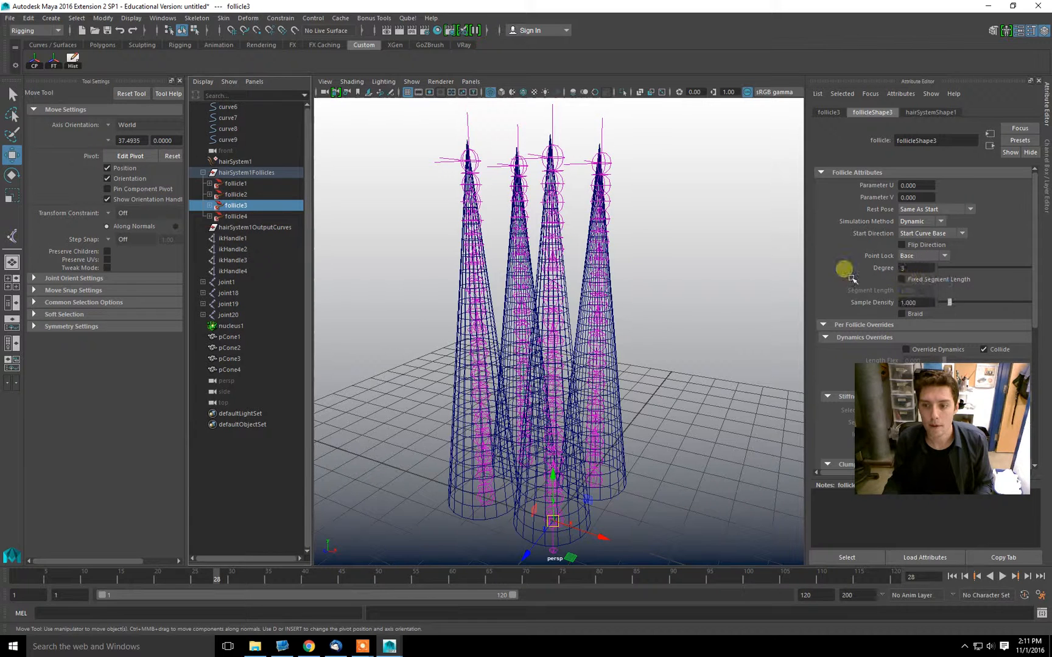
pyautogui.click(235, 217)
pyautogui.click(922, 256)
pyautogui.click(908, 278)
# Rewind to frame 1 and play the simulation to check how the joint chains move with the base-locked follicles.
pyautogui.click(718, 244)
pyautogui.click(952, 576)
pyautogui.click(538, 522)
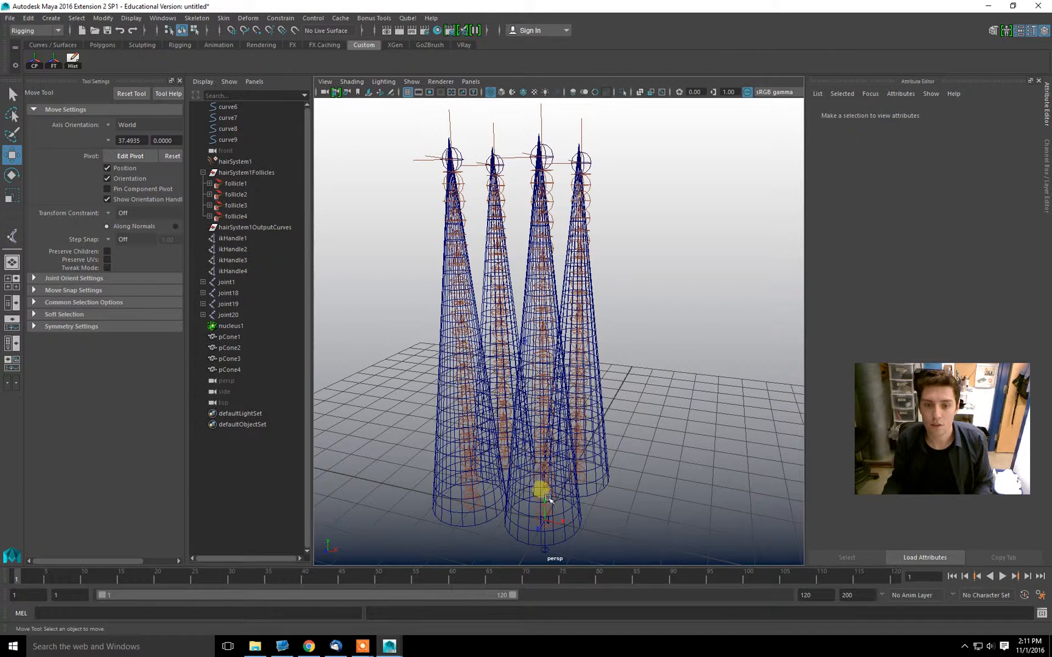
pyautogui.click(1004, 577)
pyautogui.click(1004, 577)
pyautogui.keyDown('alt'); pyautogui.moveTo(674, 345); pyautogui.dragTo(430, 246); pyautogui.keyUp('alt')
pyautogui.click(247, 140)
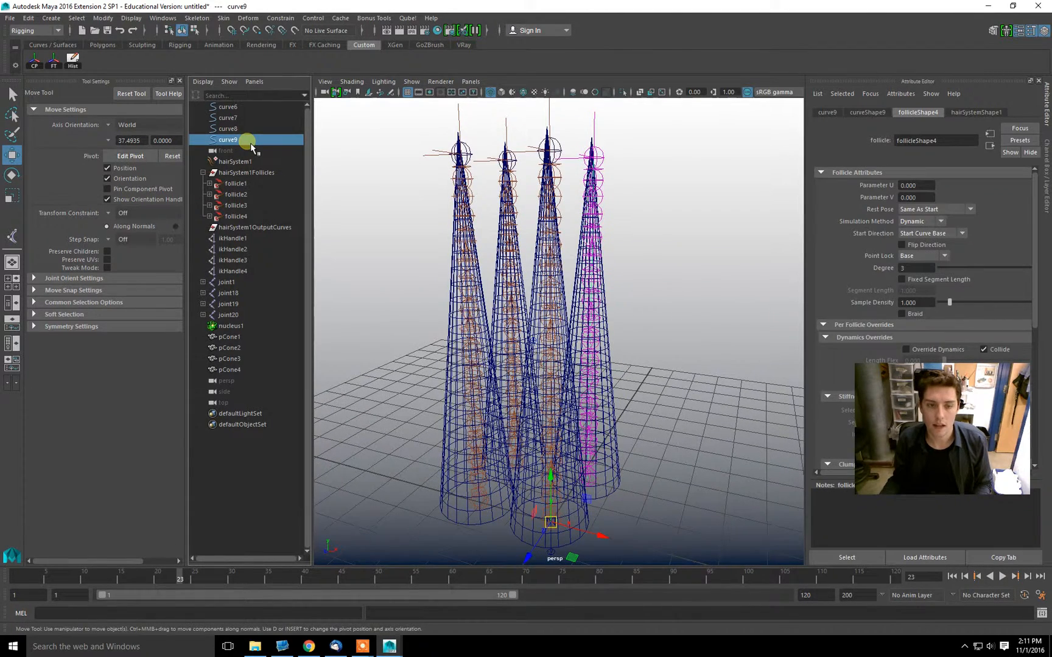
# Set the Turbulence Intensity of hairSystem1 to 1.000.
pyautogui.click(243, 162)
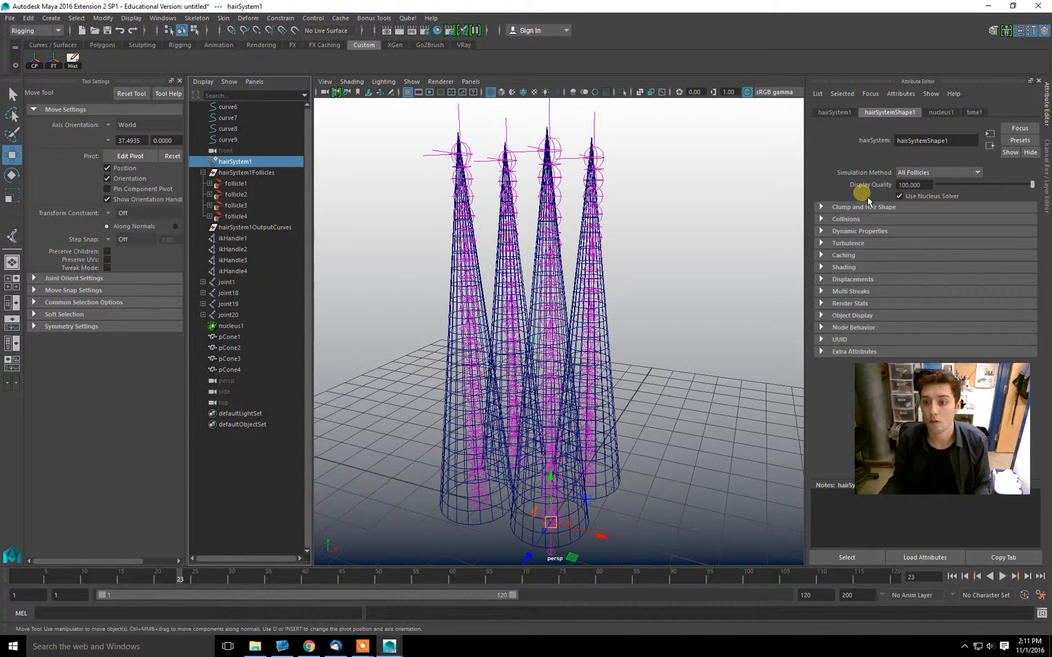
pyautogui.click(858, 244)
pyautogui.moveTo(939, 256); pyautogui.dragTo(1035, 256)
# Play the simulation from the first frame to check the chains' turbulent motion, then stop and return to frame 1.
pyautogui.click(950, 578)
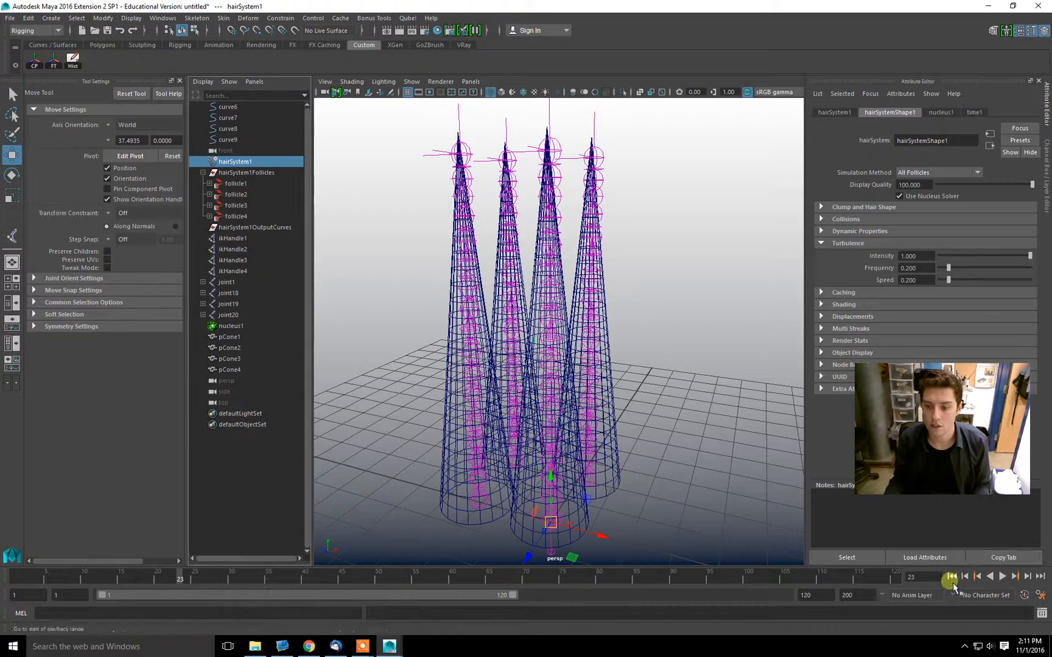
pyautogui.click(1003, 576)
pyautogui.click(722, 243)
pyautogui.keyDown('alt'); pyautogui.moveTo(723, 245); pyautogui.dragTo(601, 397, button='right'); pyautogui.keyUp('alt')
pyautogui.keyDown('alt'); pyautogui.moveTo(601, 397); pyautogui.dragTo(621, 271, button='middle'); pyautogui.keyUp('alt')
pyautogui.keyDown('alt'); pyautogui.moveTo(627, 271); pyautogui.dragTo(697, 251, button='right'); pyautogui.keyUp('alt')
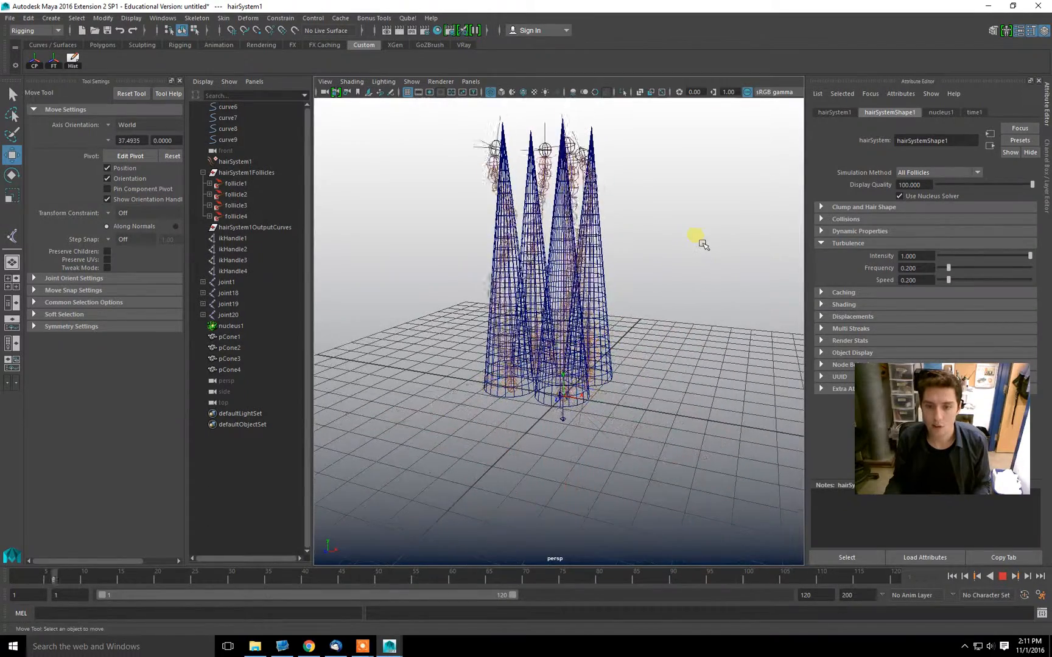
pyautogui.click(697, 236)
pyautogui.click(1003, 576)
pyautogui.click(951, 576)
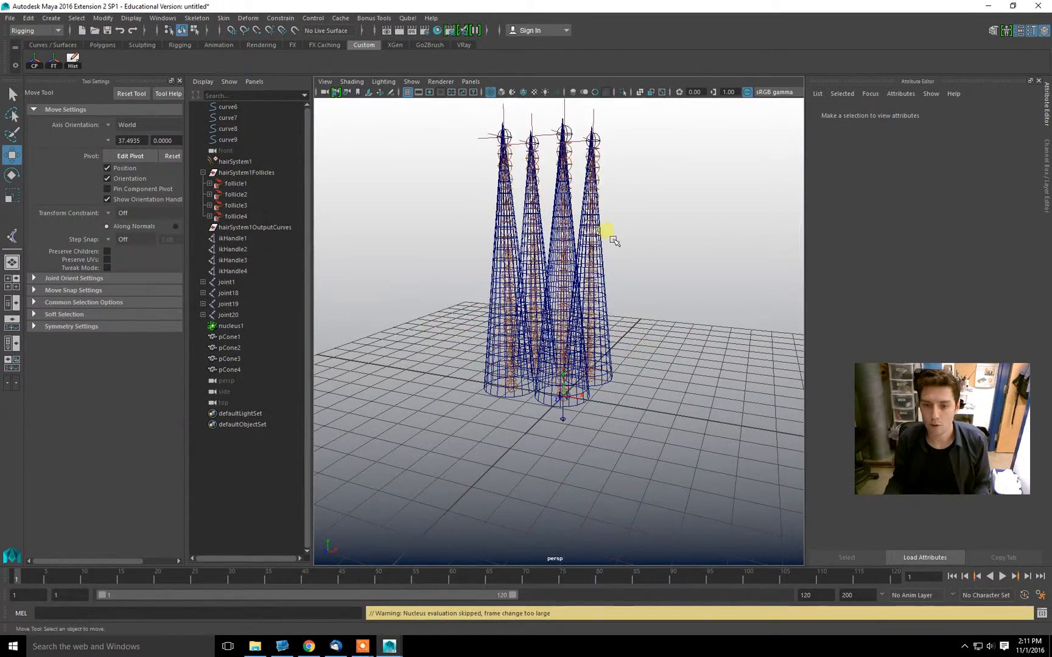
pyautogui.keyDown('alt'); pyautogui.moveTo(613, 241); pyautogui.dragTo(563, 289, button='right'); pyautogui.keyUp('alt')
# Shape hairSystem1's Stiffness Scale ramp to fall to 0 at position 1, with a middle point of value 0.240 at position 0.287.
pyautogui.click(233, 161)
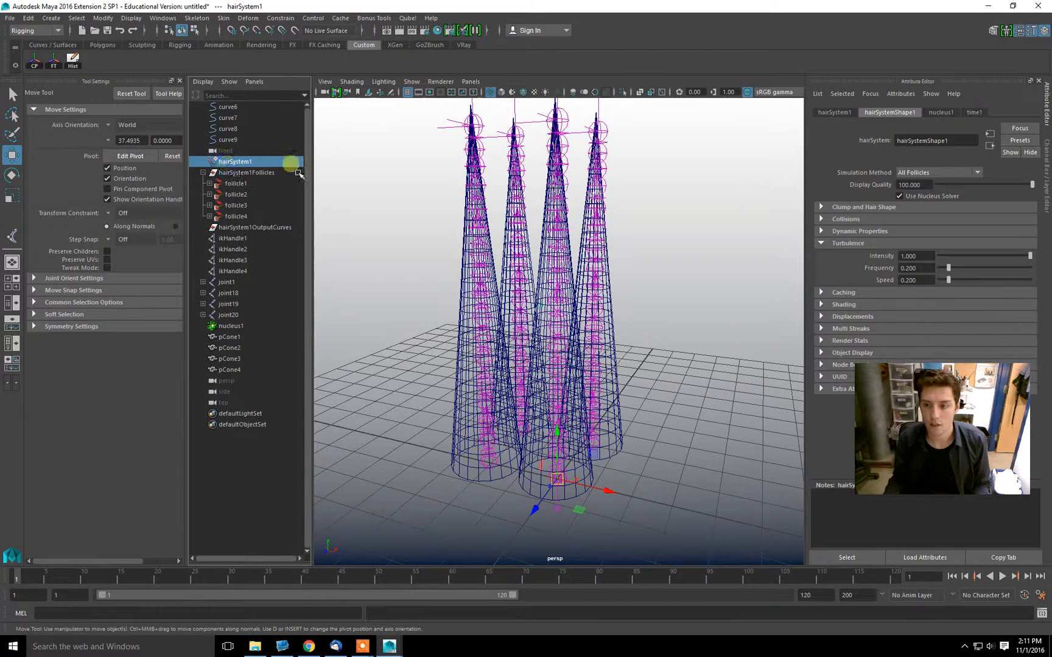
pyautogui.click(822, 242)
pyautogui.click(838, 230)
pyautogui.scroll(-2, 846, 237)
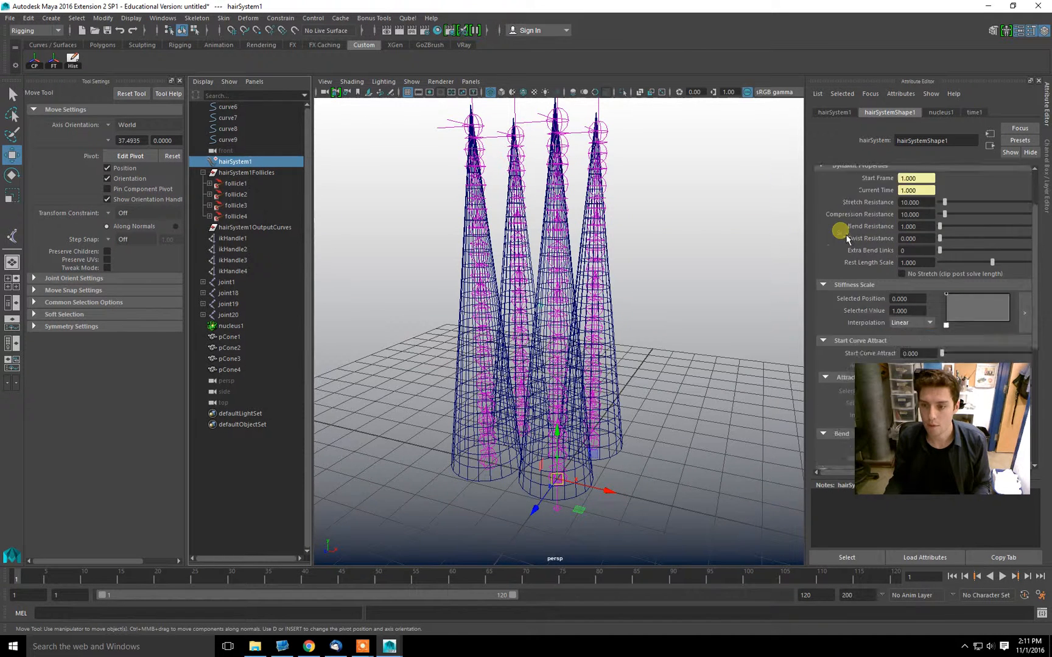
pyautogui.scroll(-2, 846, 237)
pyautogui.click(987, 238)
pyautogui.moveTo(986, 235); pyautogui.dragTo(1011, 258)
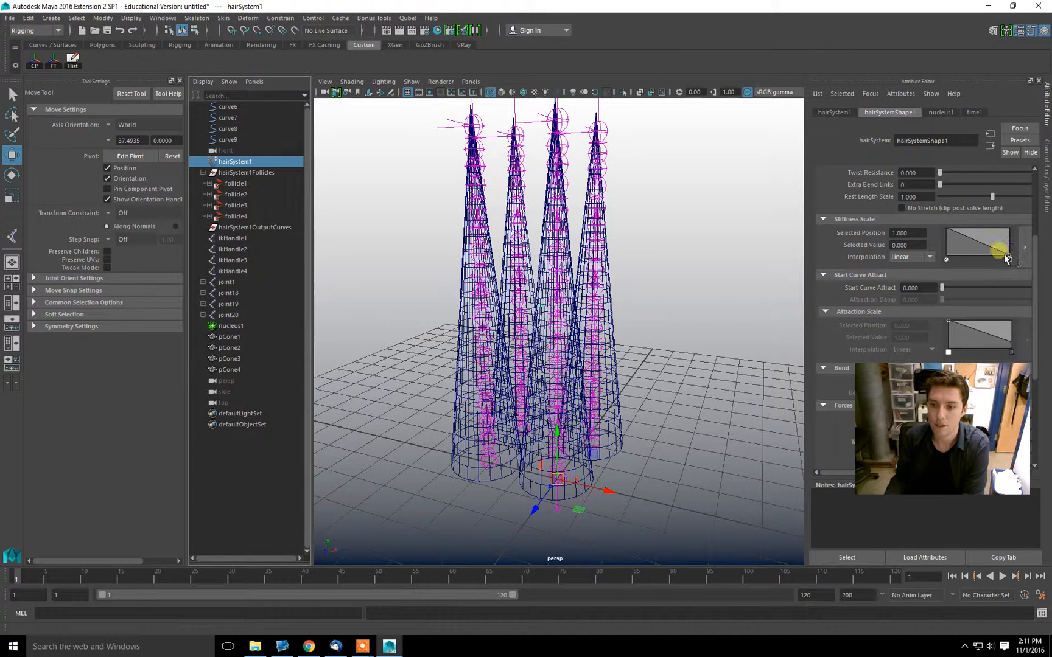
pyautogui.click(966, 247)
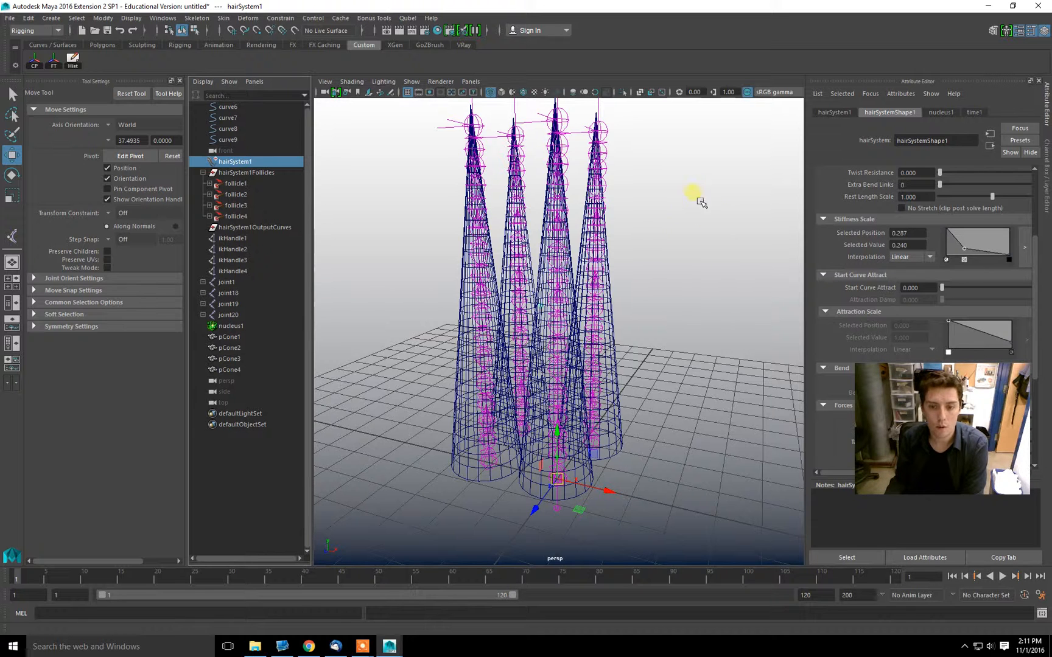
# Bind pCone2 to the joint18 chain with Bind Skin, using Joint hierarchy, Closest distance, Classic linear and 5 max influences.
pyautogui.click(701, 203)
pyautogui.click(475, 462)
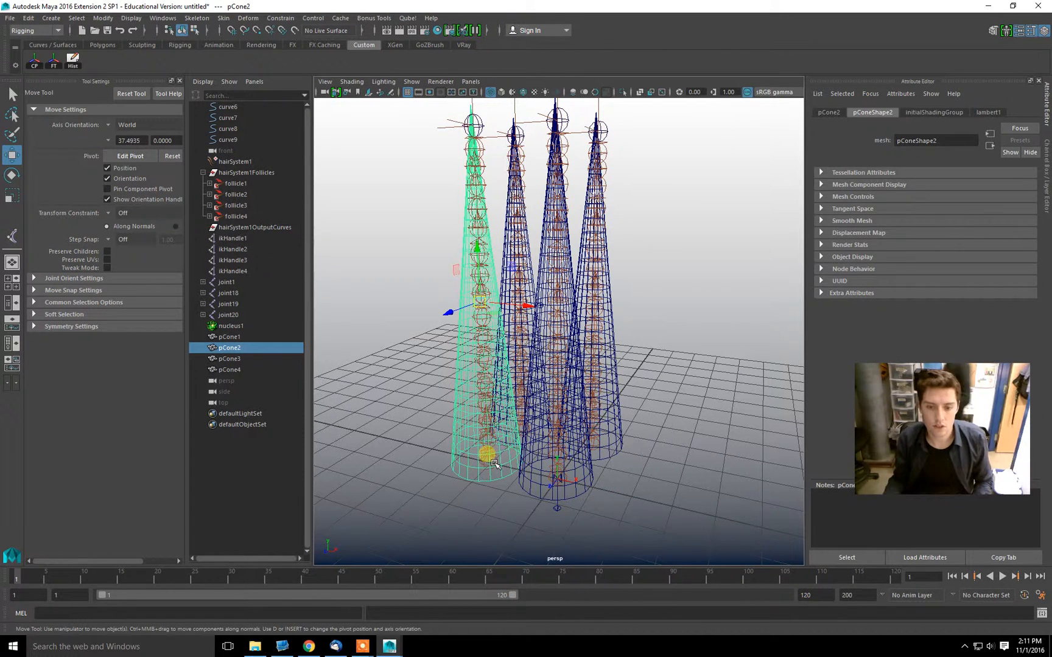
pyautogui.keyDown('shift'); pyautogui.click(487, 461); pyautogui.keyUp('shift')
pyautogui.click(223, 17)
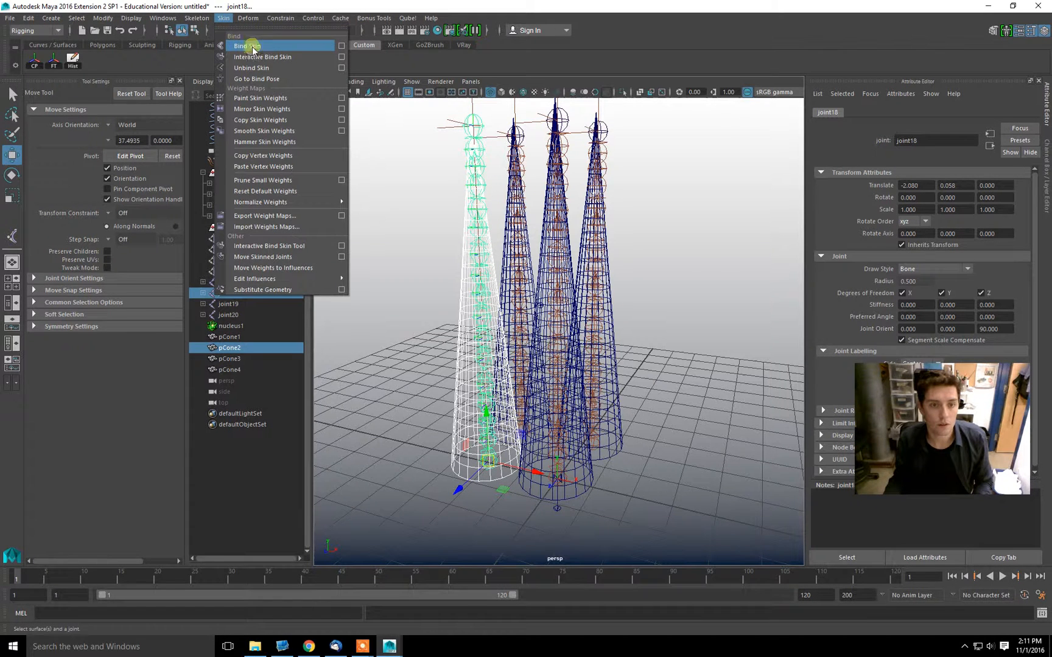
pyautogui.click(341, 46)
pyautogui.click(561, 119)
pyautogui.click(535, 110)
pyautogui.click(572, 280)
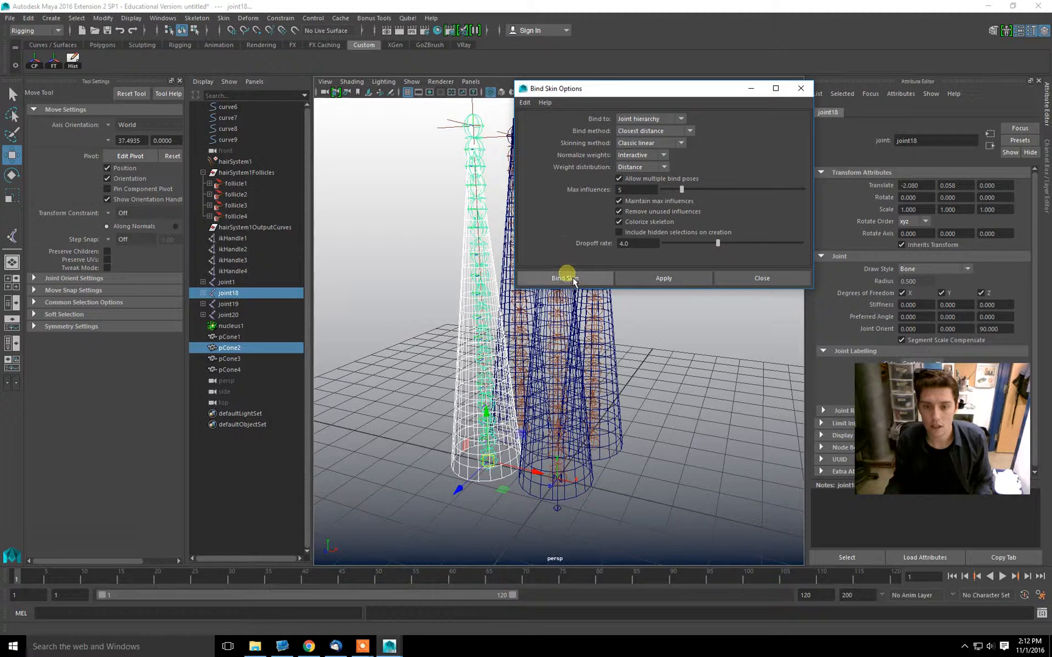
# Bind the front cone pCone1 to the joint chain inside it, repeating Bind Skin with the same options.
pyautogui.click(578, 494)
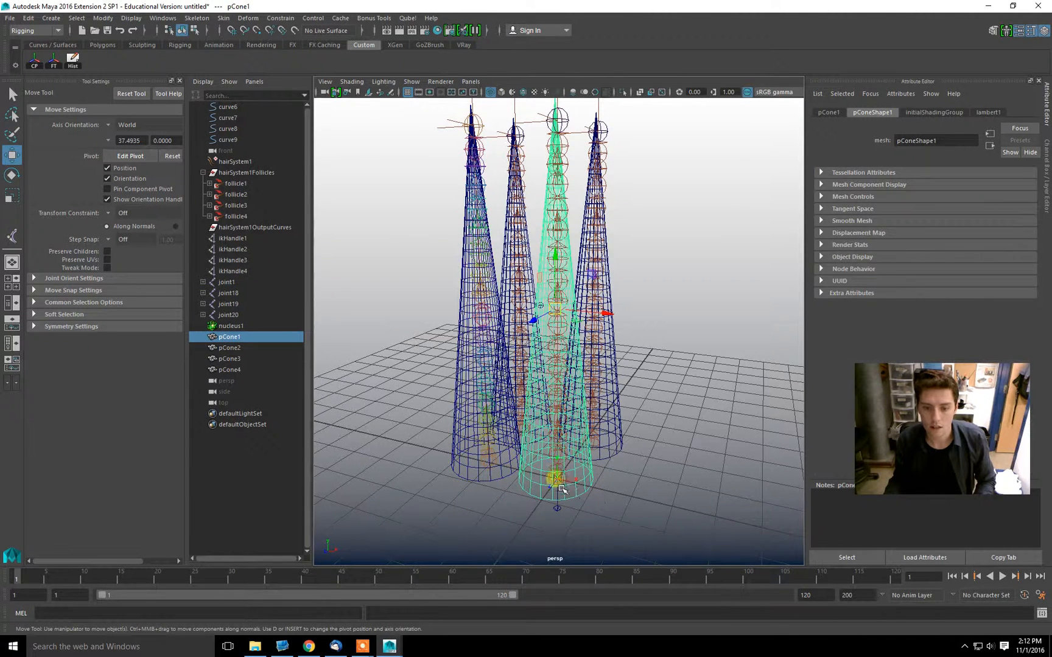
pyautogui.keyDown('shift'); pyautogui.click(558, 483); pyautogui.keyUp('shift')
pyautogui.press('g')
# Bind pCone4 to the joint20 chain inside it, repeating Bind Skin with the same options.
pyautogui.click(621, 460)
pyautogui.keyDown('shift'); pyautogui.click(595, 446); pyautogui.keyUp('shift')
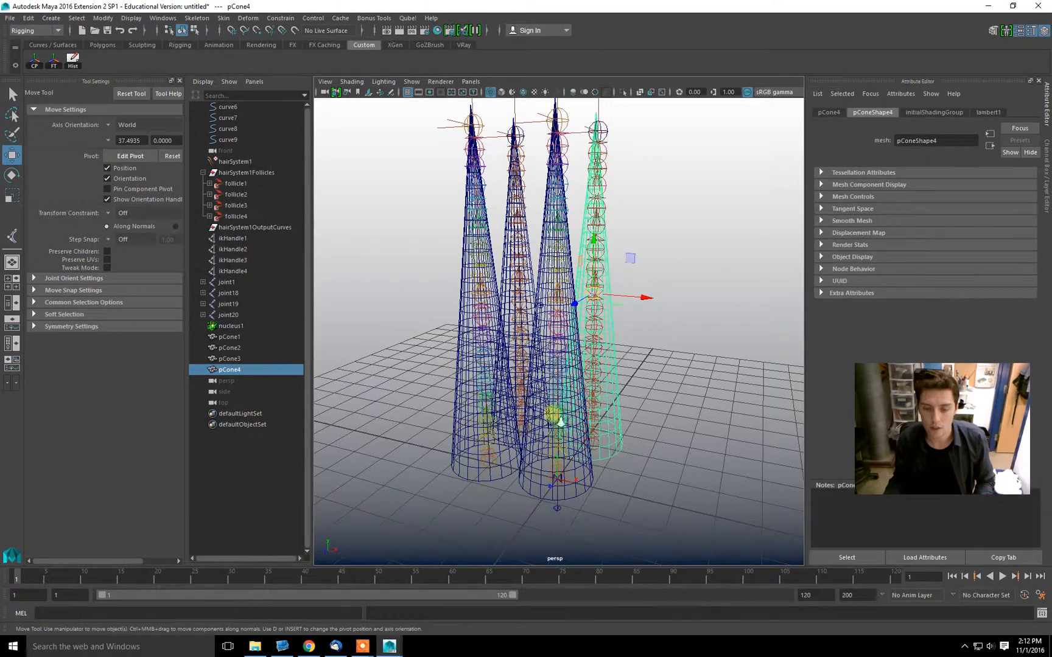
pyautogui.keyDown('alt'); pyautogui.moveTo(560, 422); pyautogui.dragTo(701, 430, button='right'); pyautogui.keyUp('alt')
pyautogui.keyDown('alt'); pyautogui.moveTo(651, 494); pyautogui.dragTo(615, 426, button='middle'); pyautogui.keyUp('alt')
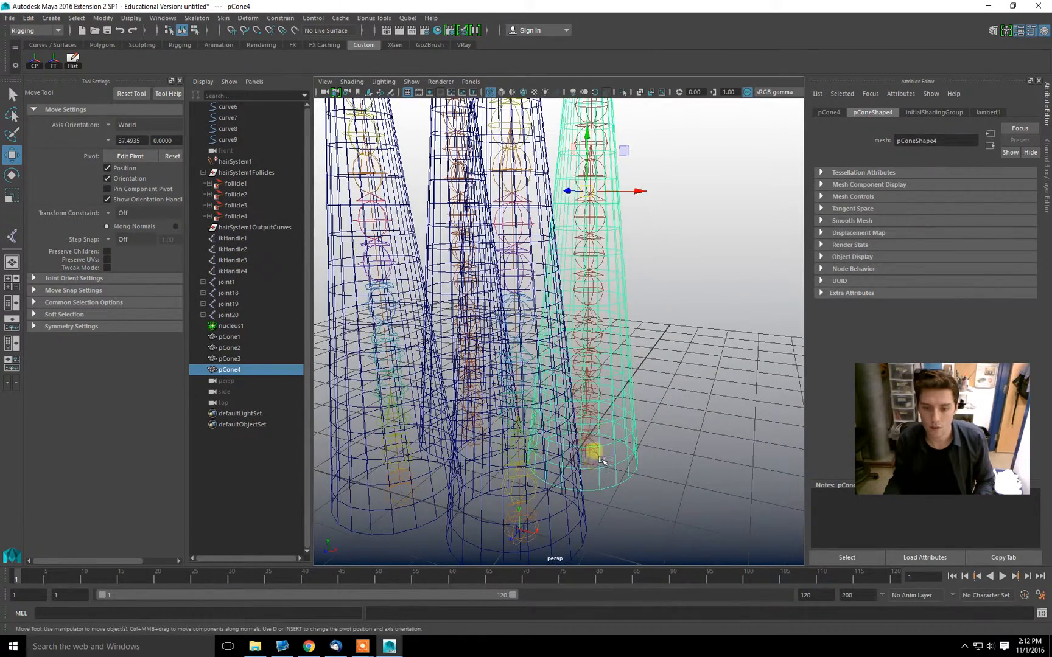
pyautogui.click(603, 461)
pyautogui.keyDown('alt'); pyautogui.moveTo(603, 461); pyautogui.dragTo(572, 337); pyautogui.keyUp('alt')
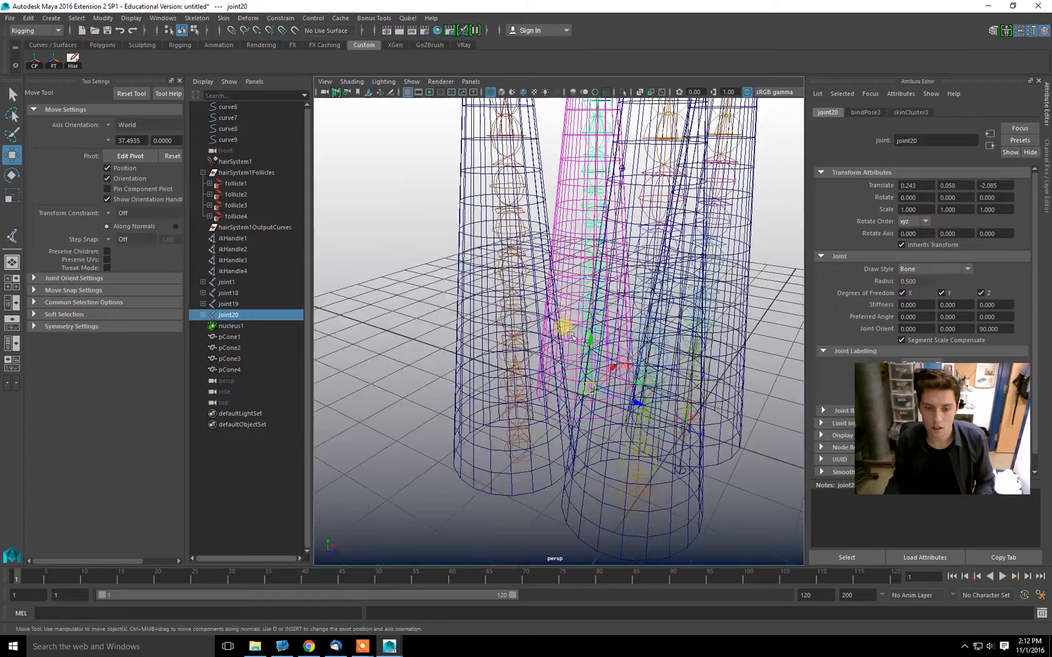
# Bind the remaining cone pCone3 to the joint19 chain with the same Bind Skin options.
pyautogui.click(522, 478)
pyautogui.keyDown('shift'); pyautogui.click(528, 465); pyautogui.keyUp('shift')
pyautogui.click(524, 464)
# Play the simulation with all four cones bound, stop it and switch the viewport to smooth shaded display.
pyautogui.keyDown('alt'); pyautogui.moveTo(524, 465); pyautogui.dragTo(493, 374, button='right'); pyautogui.keyUp('alt')
pyautogui.keyDown('alt'); pyautogui.moveTo(493, 375); pyautogui.dragTo(454, 338); pyautogui.keyUp('alt')
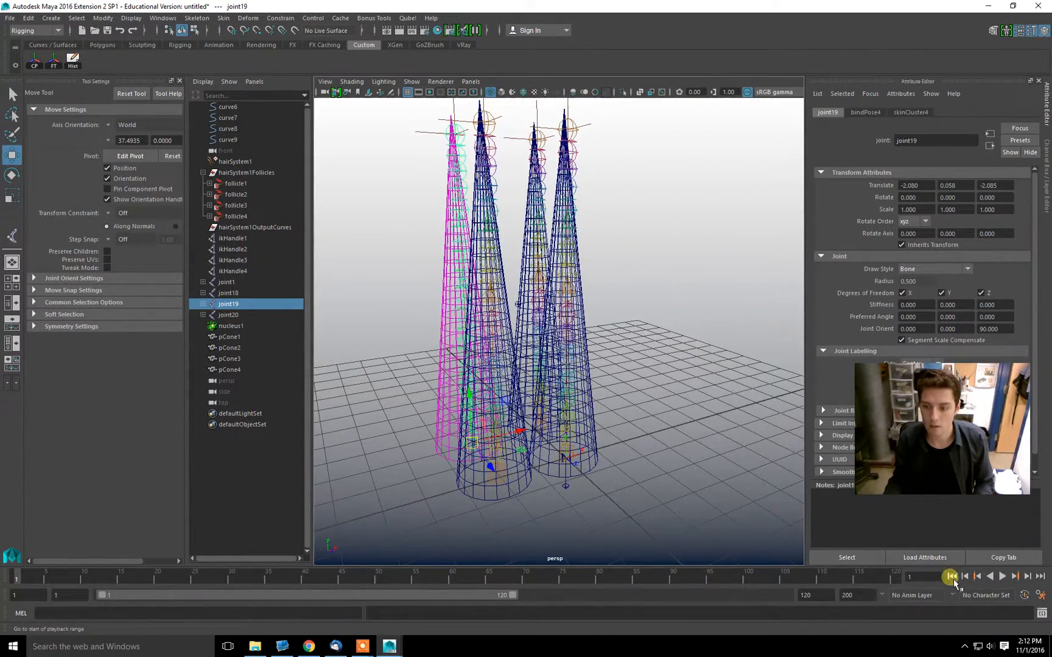
pyautogui.click(1002, 578)
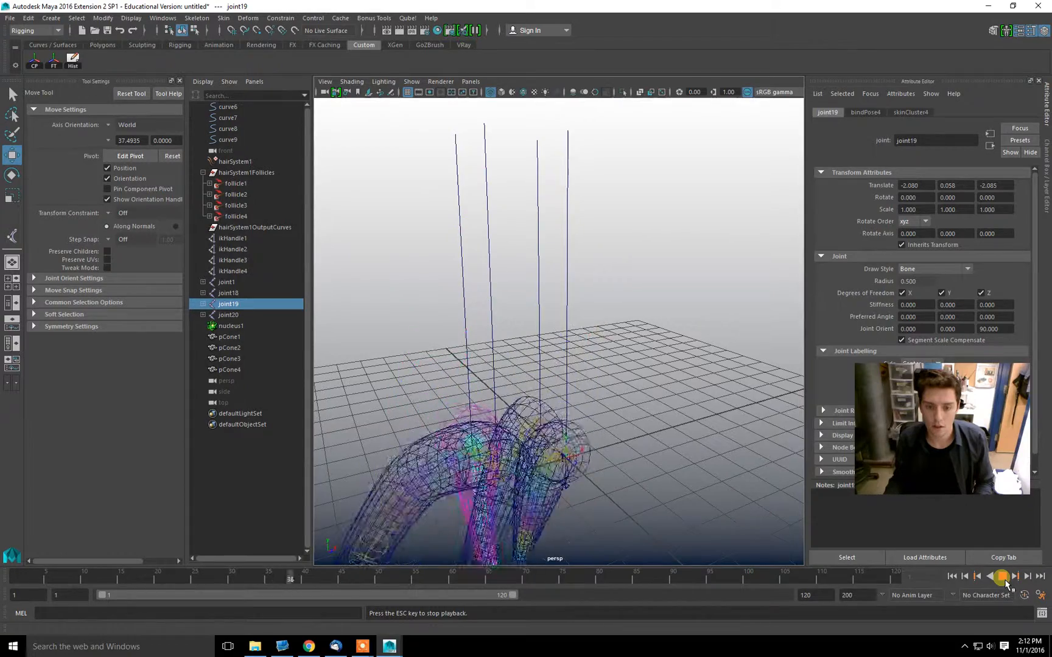
pyautogui.press('Escape')
pyautogui.press('5')
# Replay the simulation in shaded display, stop it at frame 12 and examine how the skinned cones bend and intersect.
pyautogui.keyDown('alt'); pyautogui.moveTo(582, 362); pyautogui.dragTo(615, 305); pyautogui.keyUp('alt')
pyautogui.click(1002, 576)
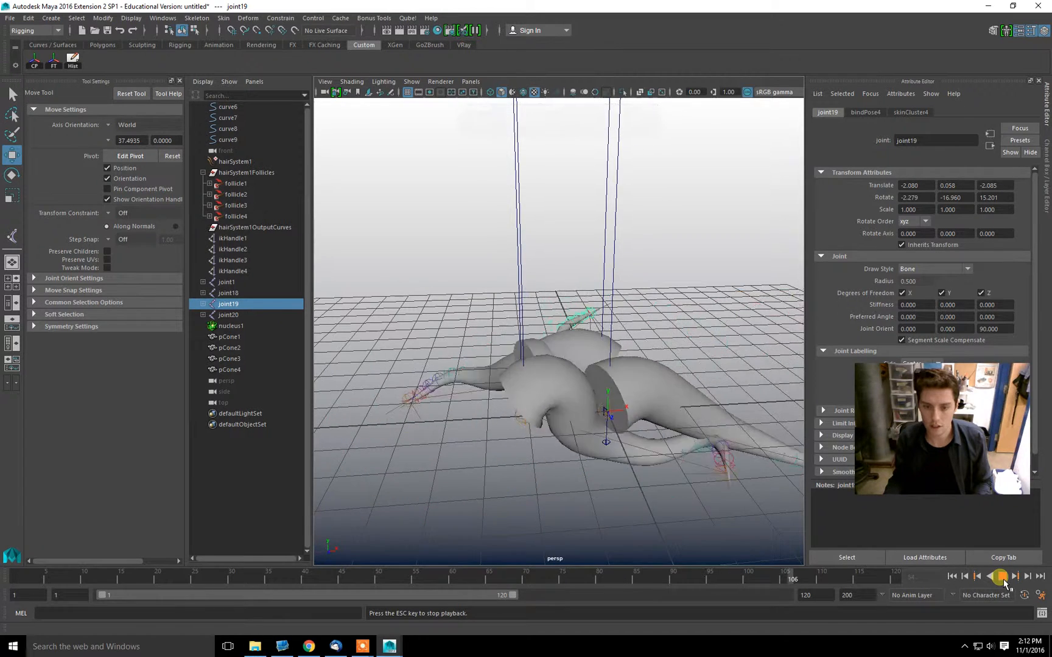
pyautogui.click(1002, 579)
pyautogui.keyDown('alt'); pyautogui.moveTo(648, 332); pyautogui.dragTo(611, 314); pyautogui.keyUp('alt')
pyautogui.keyDown('alt'); pyautogui.moveTo(409, 261); pyautogui.dragTo(404, 262, button='middle'); pyautogui.keyUp('alt')
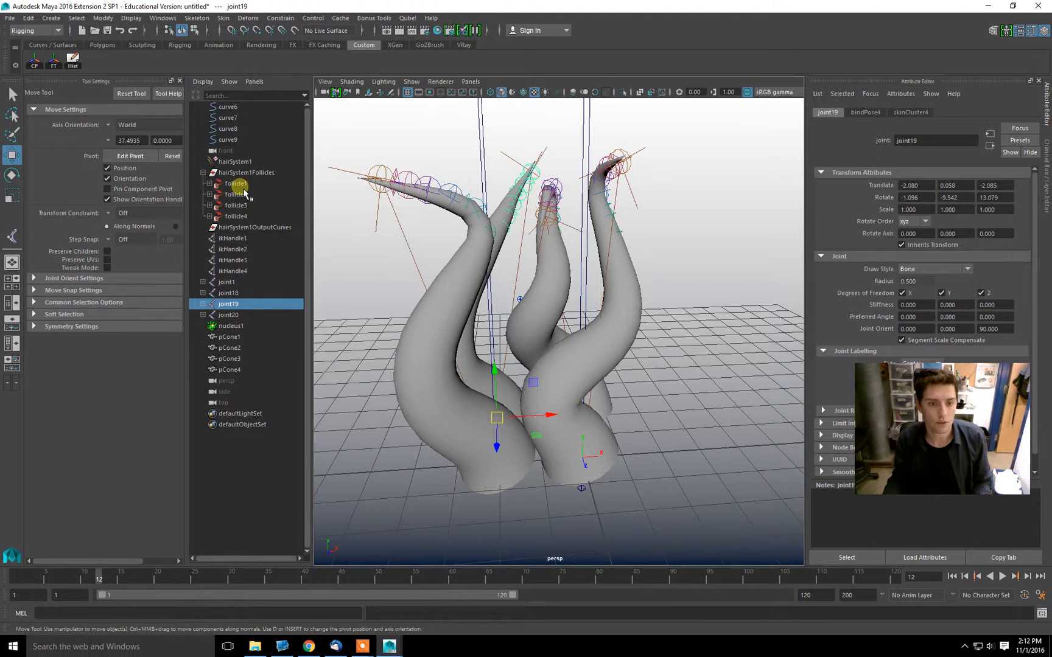
# Open hairSystemShape1's Collisions attributes through follicle1 and examine the collision flags, strength and width settings.
pyautogui.click(236, 183)
pyautogui.click(854, 173)
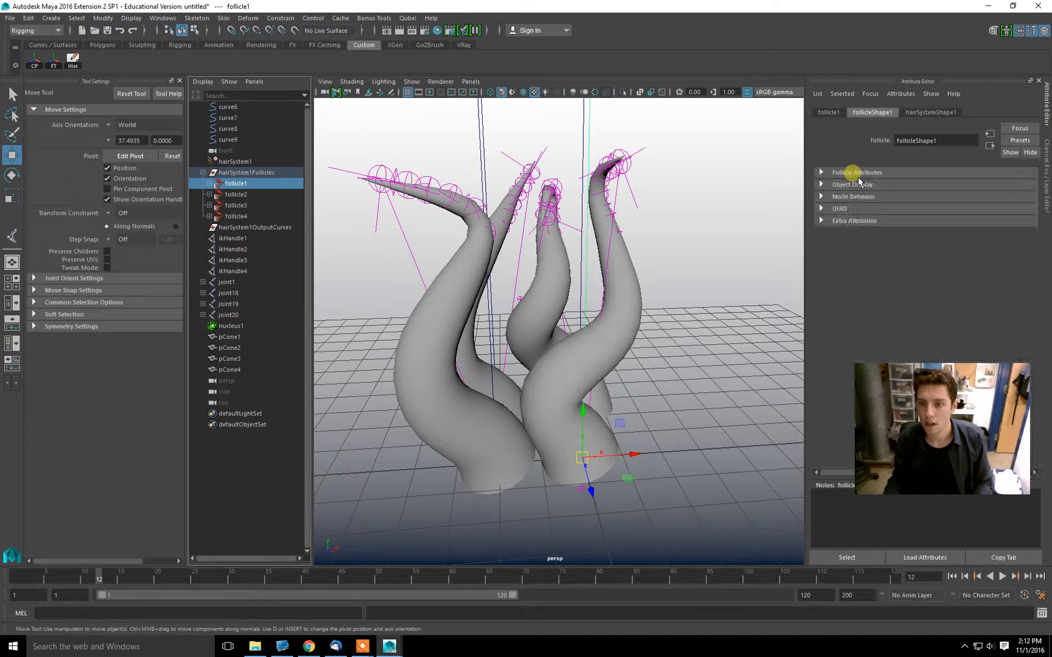
pyautogui.click(927, 114)
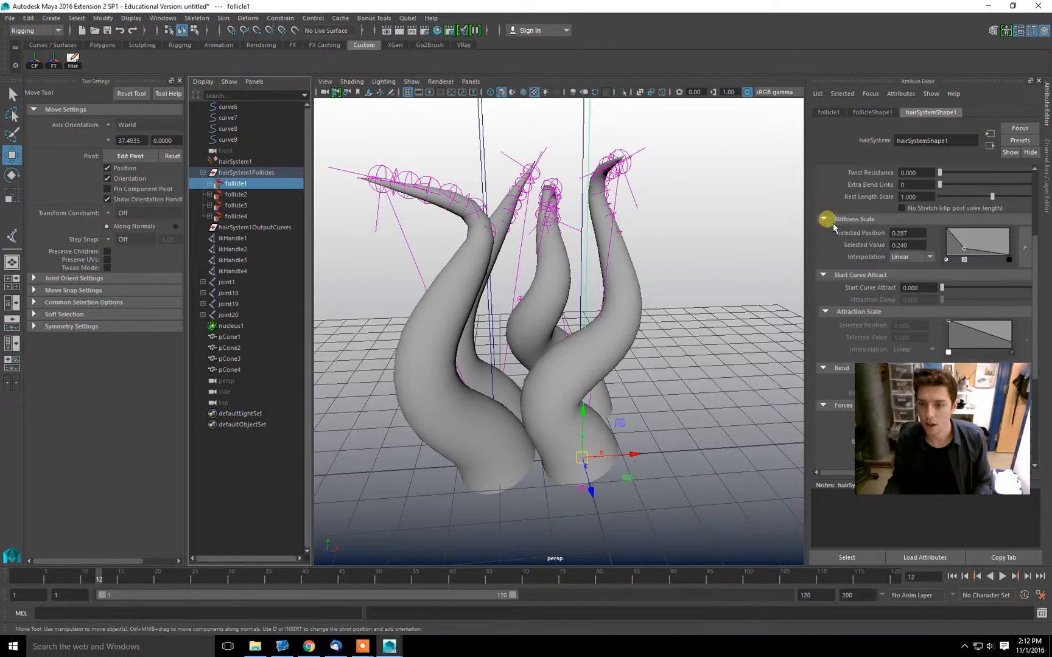
pyautogui.click(833, 222)
pyautogui.scroll(3, 866, 220)
pyautogui.click(846, 200)
pyautogui.click(851, 222)
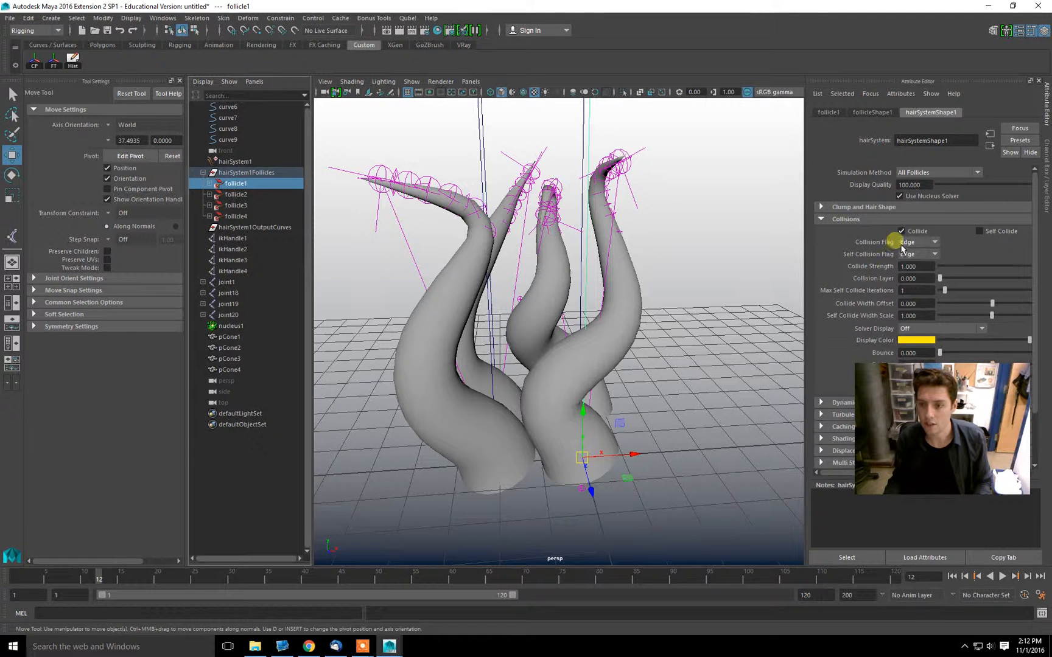
pyautogui.scroll(-2, 855, 250)
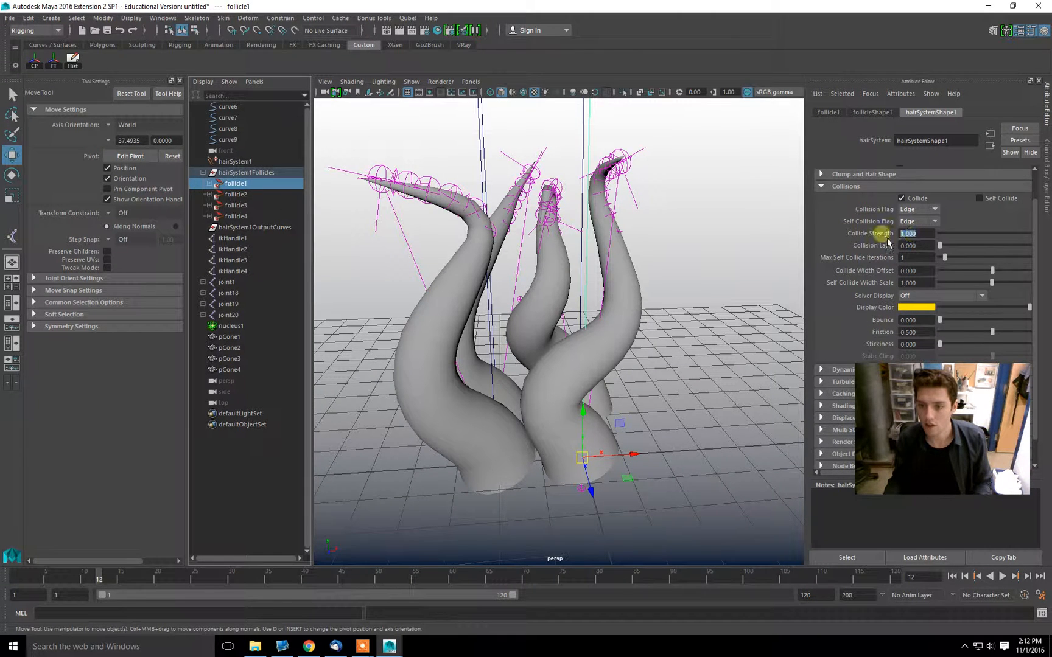
pyautogui.scroll(-2, 860, 254)
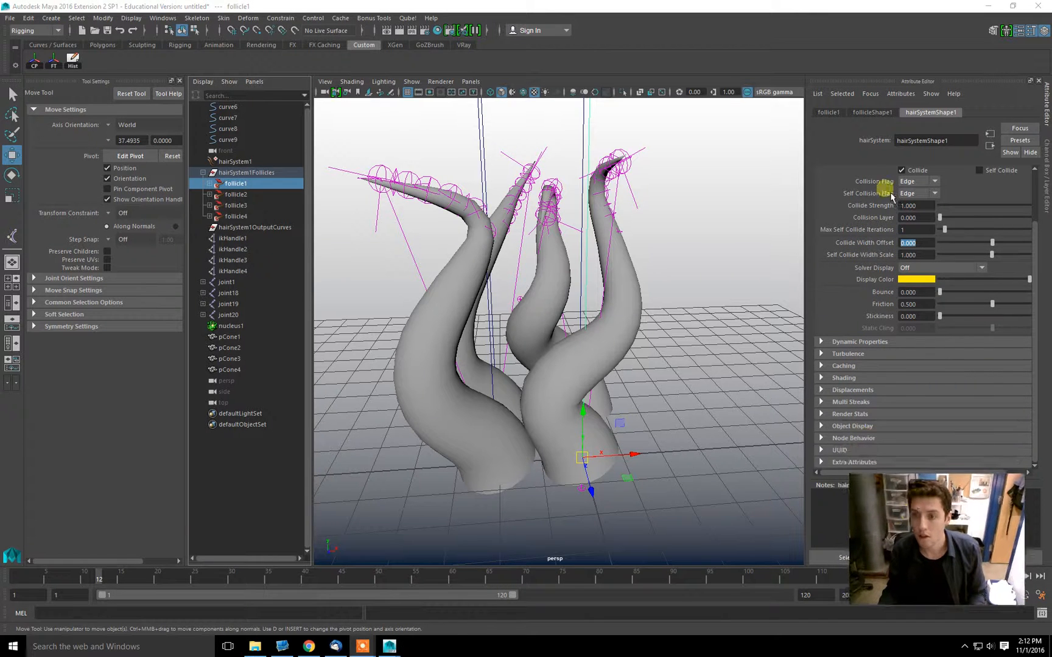
# Check the attributes of follicle1, follicle2, curve9 and follicleShape4 for settings that affect the curves' collision thickness.
pyautogui.click(872, 112)
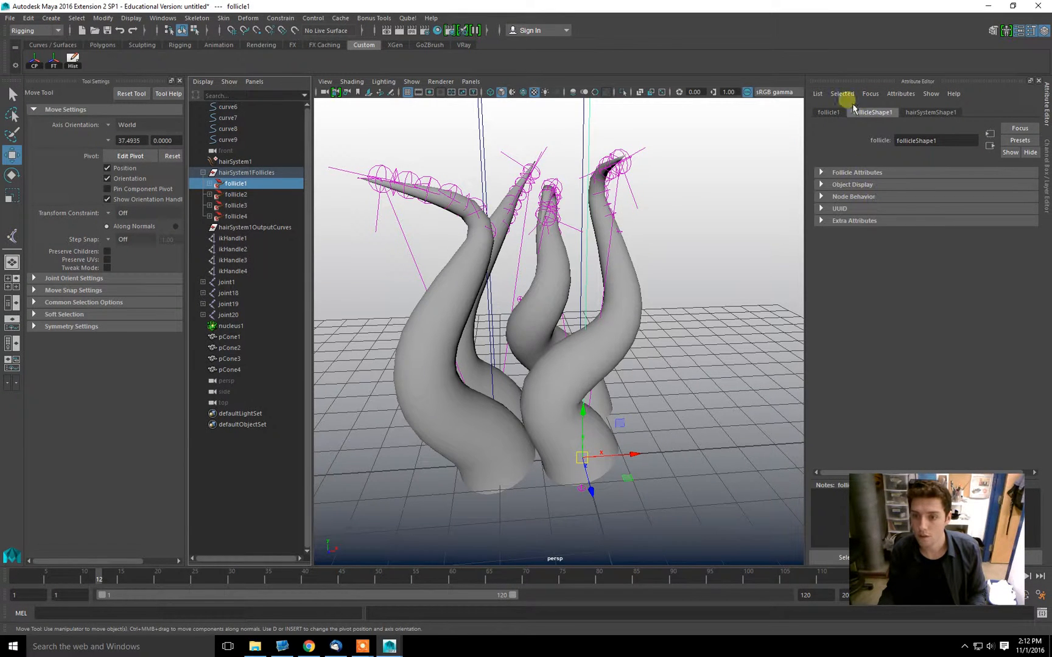
pyautogui.click(830, 112)
pyautogui.click(246, 196)
pyautogui.click(243, 185)
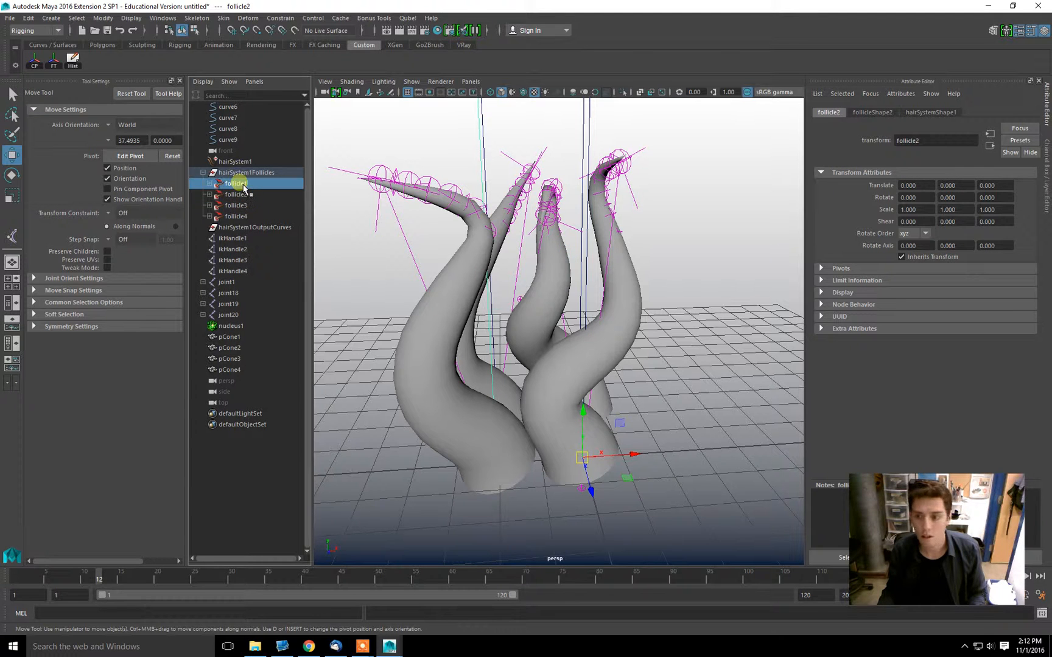
pyautogui.click(231, 140)
pyautogui.click(884, 116)
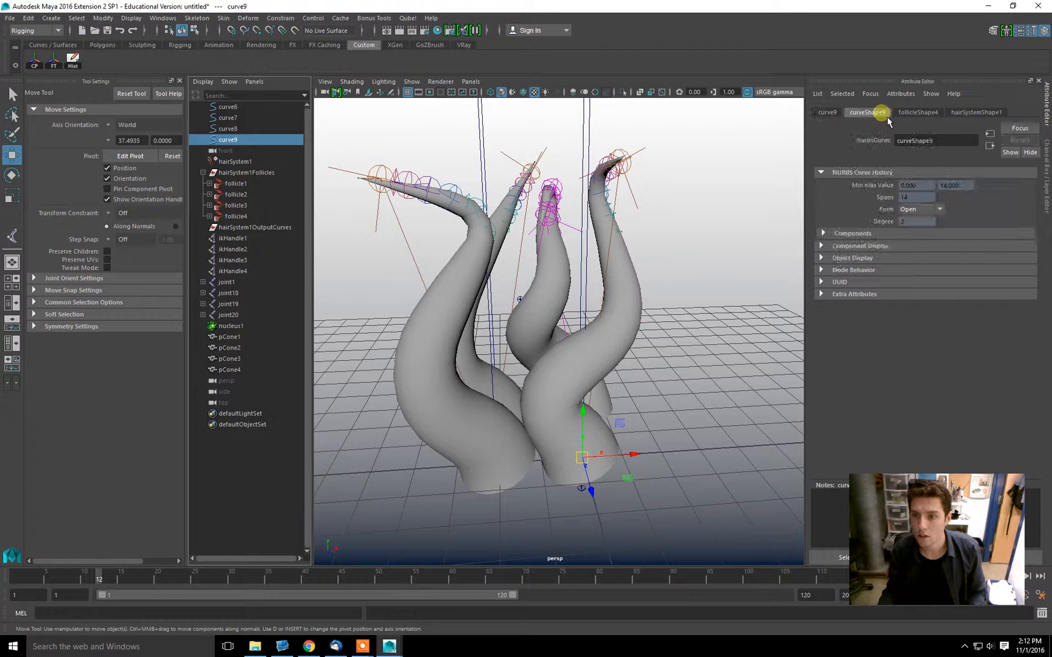
pyautogui.click(919, 113)
# Set hairSystemShape1's Collide Width Offset to 1.000 and play the simulation from the first frame to test it.
pyautogui.click(976, 113)
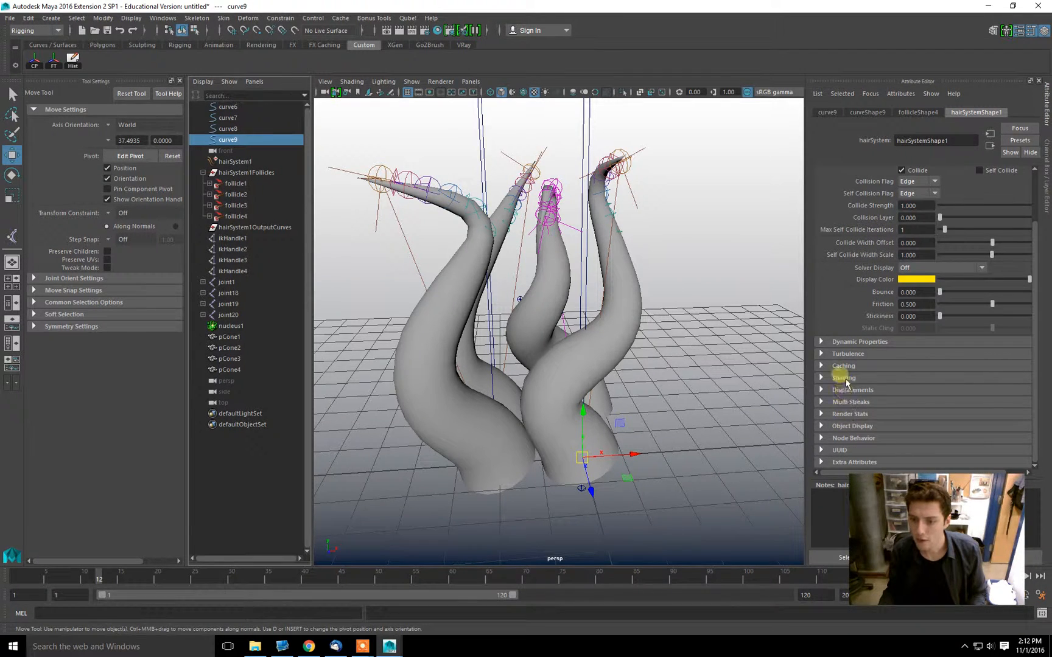
pyautogui.scroll(2, 876, 284)
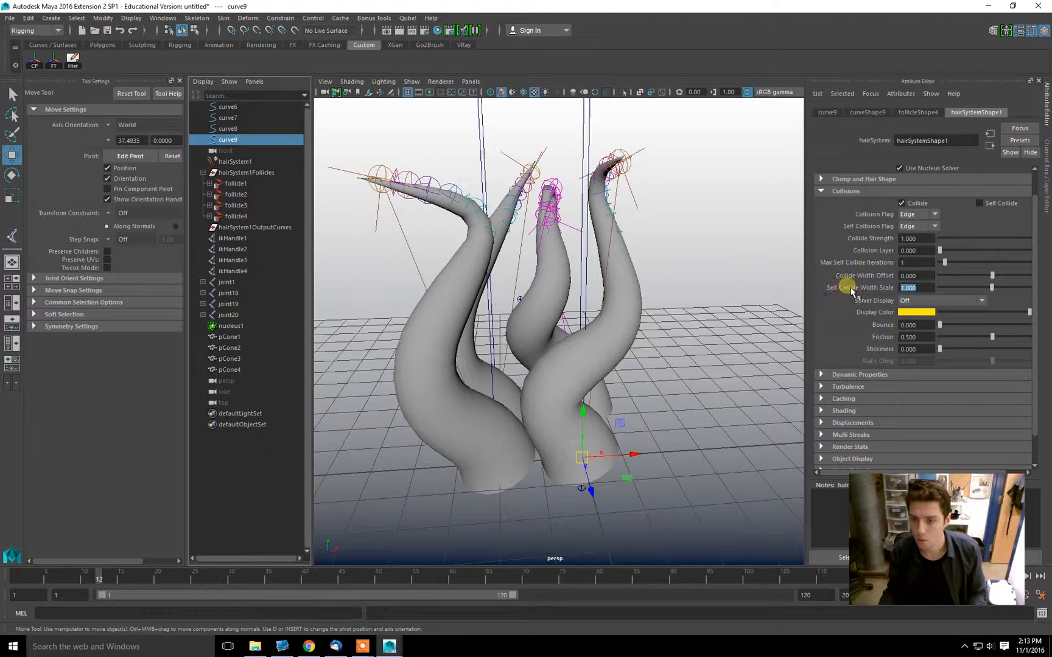
pyautogui.moveTo(918, 277); pyautogui.dragTo(864, 274)
pyautogui.write('1')
pyautogui.press('Tab')
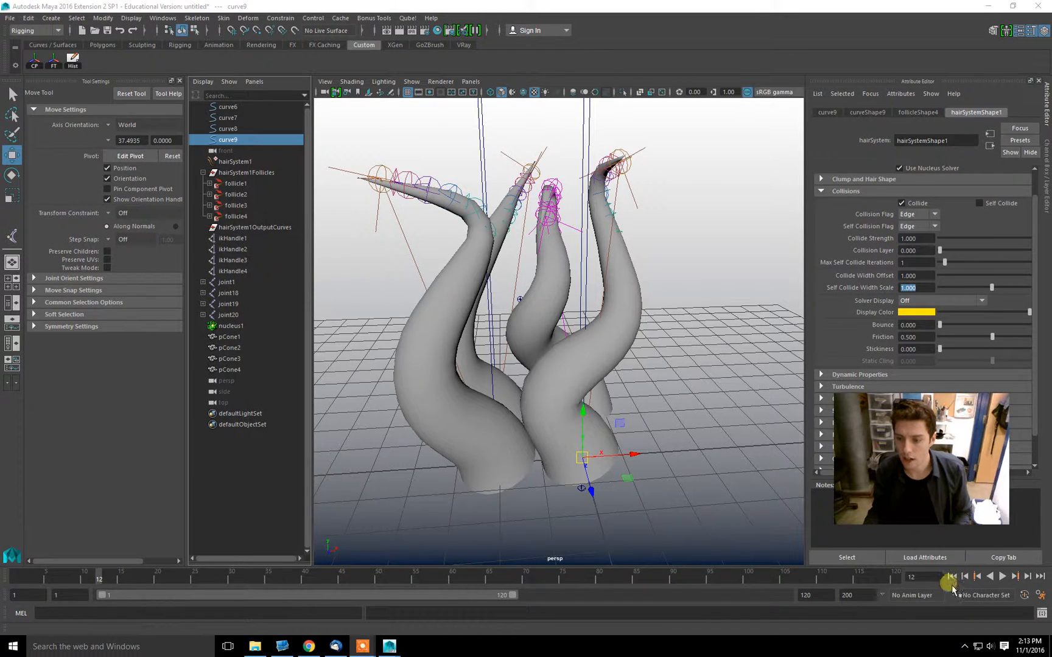
pyautogui.click(952, 576)
pyautogui.click(1002, 576)
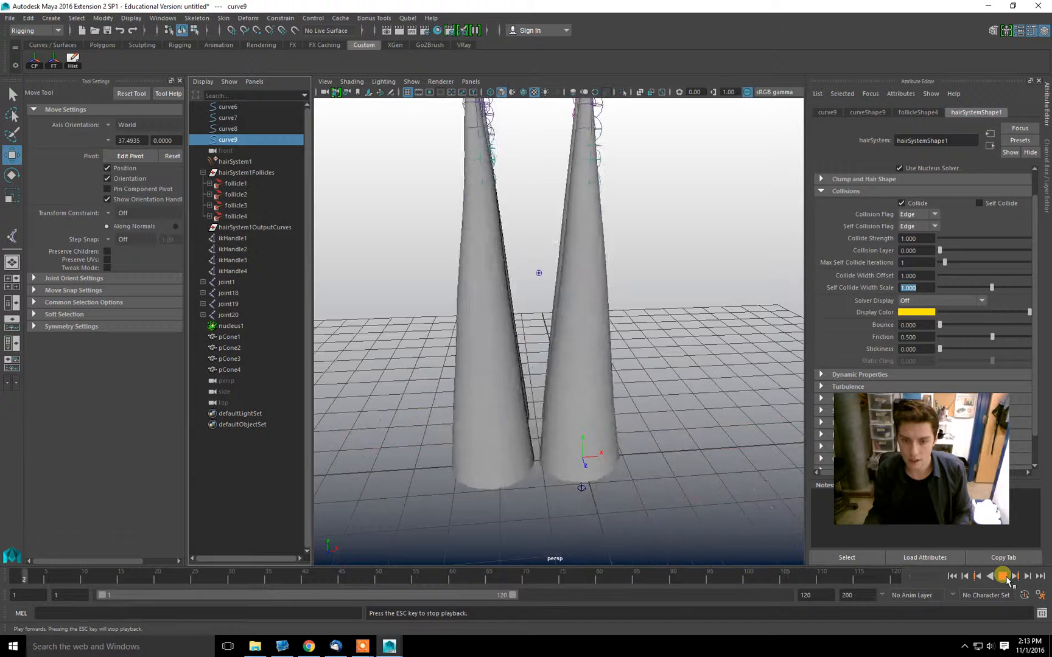
pyautogui.click(1002, 576)
# Set hairSystemShape1's Collide Width Offset to 2.000, test it by playing from the first frame, and return to frame 1.
pyautogui.moveTo(925, 278); pyautogui.dragTo(870, 278)
pyautogui.write('2')
pyautogui.press('Tab')
pyautogui.click(952, 577)
pyautogui.click(1002, 577)
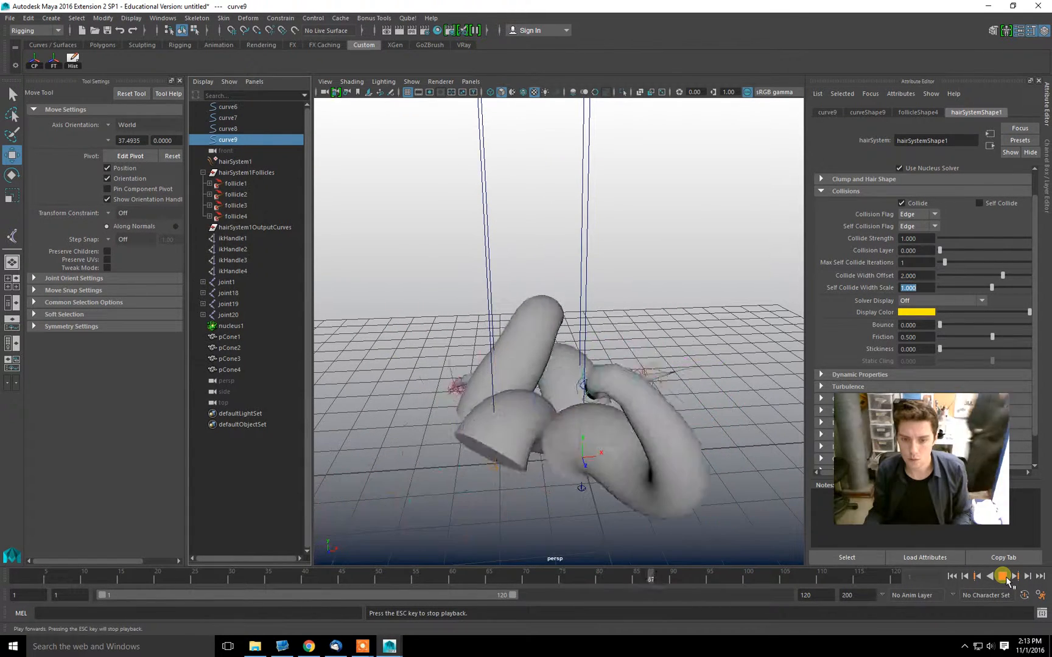
pyautogui.click(1006, 578)
pyautogui.moveTo(625, 361)
pyautogui.keyDown('alt'); pyautogui.mouseDown()
pyautogui.moveTo(596, 389)
pyautogui.moveTo(694, 365)
pyautogui.moveTo(631, 366)
pyautogui.moveTo(639, 359)
pyautogui.mouseUp(); pyautogui.keyUp('alt')
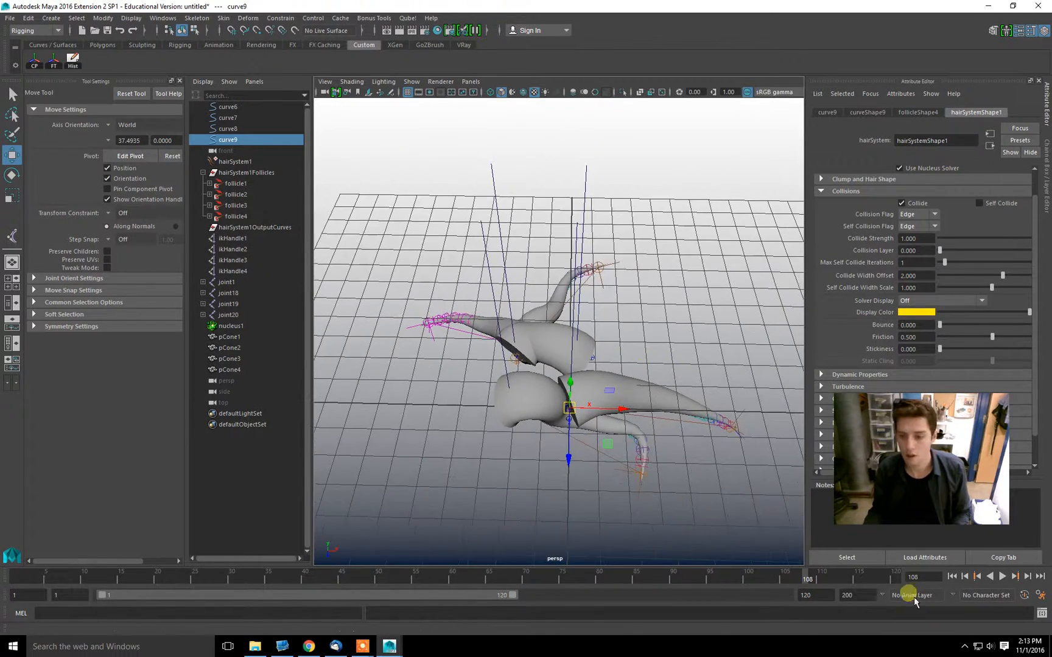
pyautogui.click(953, 577)
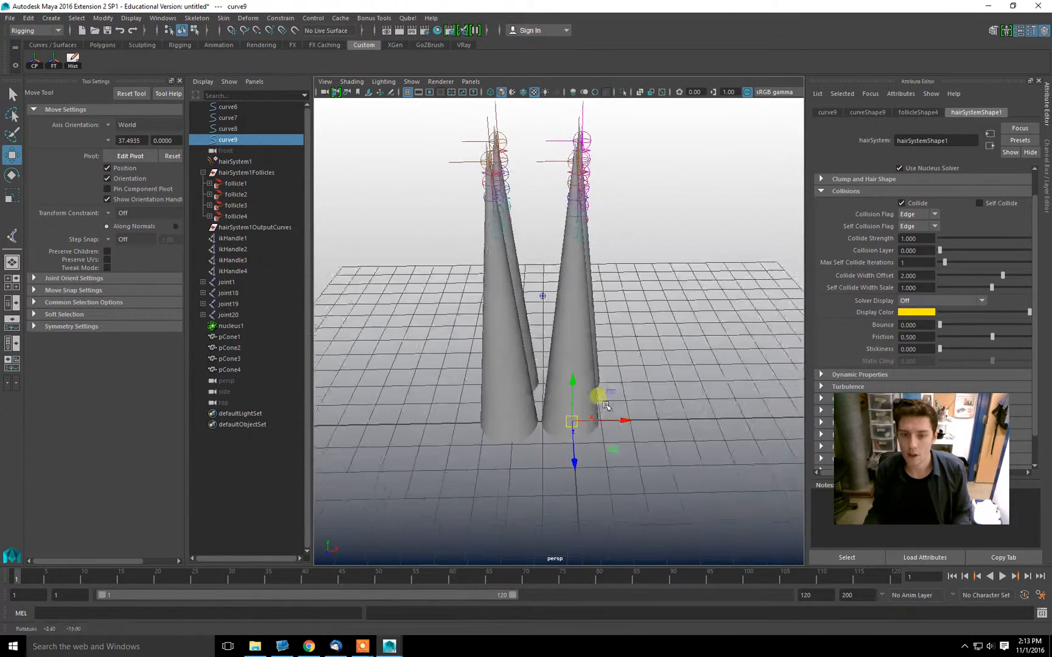
# Create a thin polygon cube covering the grid as a ground slab under the four cones.
pyautogui.press('space')
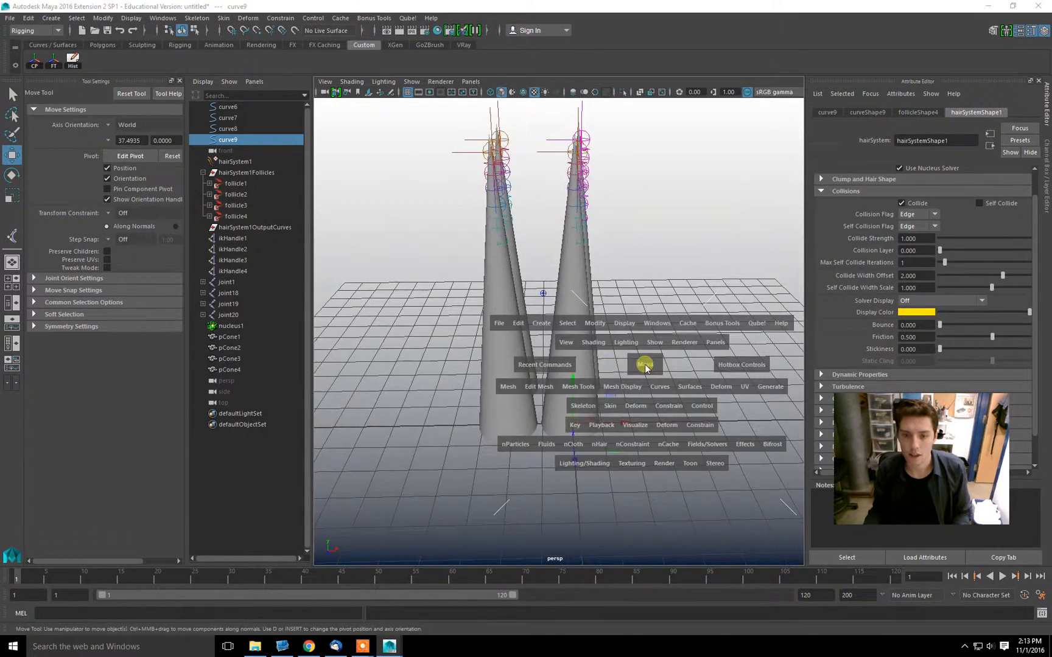
pyautogui.click(540, 324)
pyautogui.moveTo(560, 369)
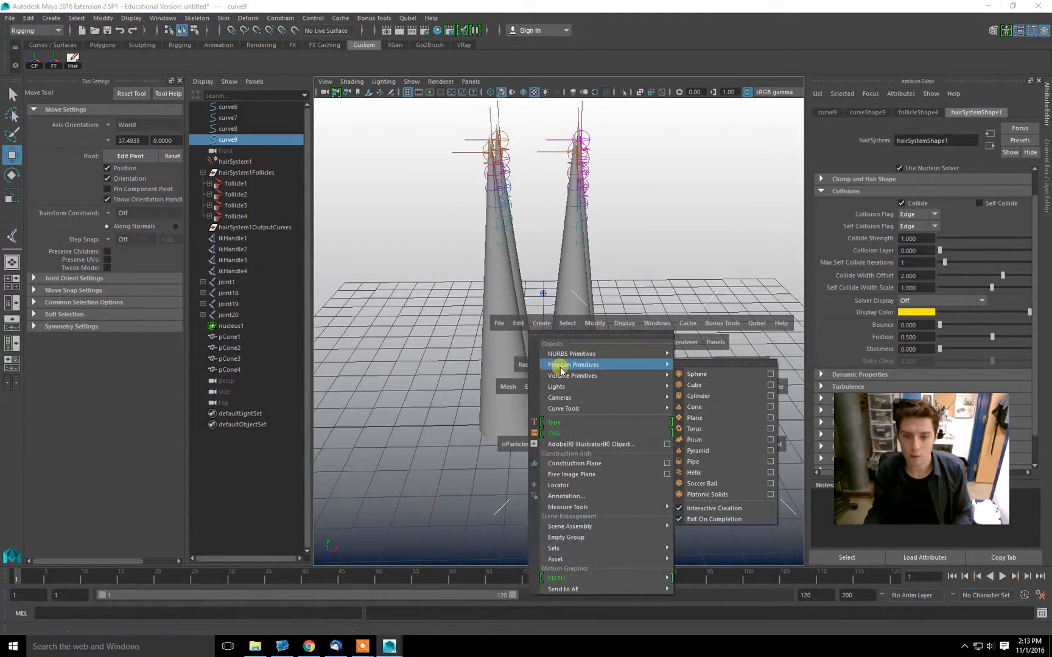
pyautogui.click(702, 388)
pyautogui.keyDown('alt'); pyautogui.moveTo(719, 402); pyautogui.dragTo(491, 356, button='right'); pyautogui.keyUp('alt')
pyautogui.moveTo(457, 308); pyautogui.dragTo(732, 458)
pyautogui.moveTo(637, 390); pyautogui.dragTo(637, 390)
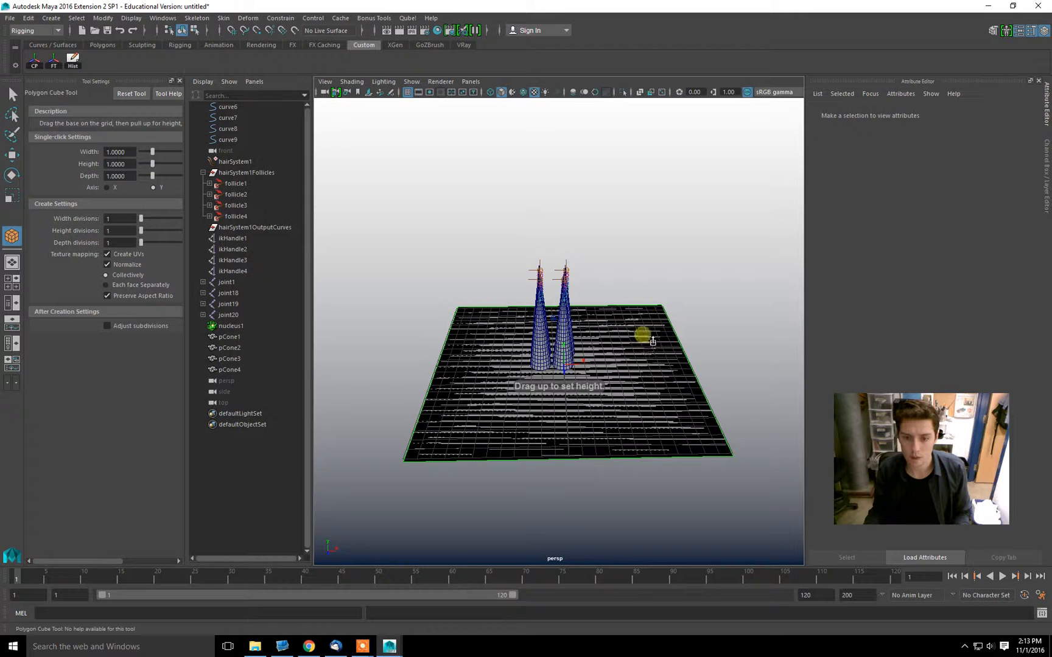
pyautogui.moveTo(653, 341); pyautogui.dragTo(630, 356)
# Make the ground cube pCube1 a passive collider for hairSystem1, using the FX menu set's Create Passive Collider command.
pyautogui.keyDown('alt'); pyautogui.moveTo(515, 317); pyautogui.dragTo(572, 331, button='right'); pyautogui.keyUp('alt')
pyautogui.moveTo(576, 332)
pyautogui.keyDown('alt'); pyautogui.mouseDown()
pyautogui.moveTo(583, 309)
pyautogui.moveTo(566, 359)
pyautogui.moveTo(570, 331)
pyautogui.mouseUp(); pyautogui.keyUp('alt')
pyautogui.keyDown('alt'); pyautogui.moveTo(577, 340); pyautogui.dragTo(539, 319, button='right'); pyautogui.keyUp('alt')
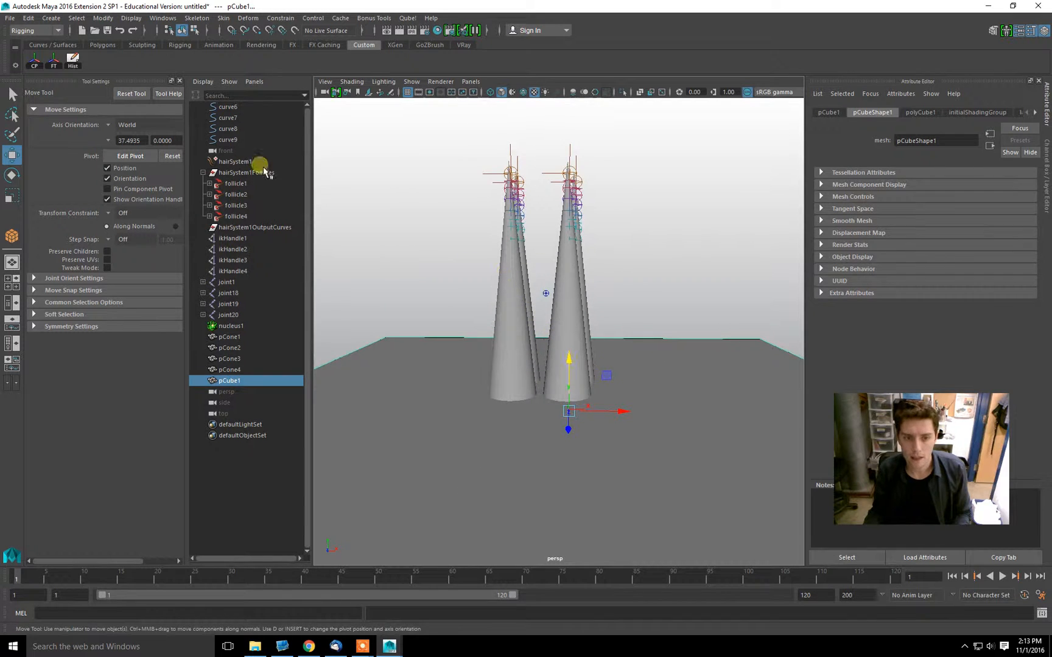
pyautogui.click(235, 161)
pyautogui.keyDown('ctrl'); pyautogui.click(230, 380); pyautogui.keyUp('ctrl')
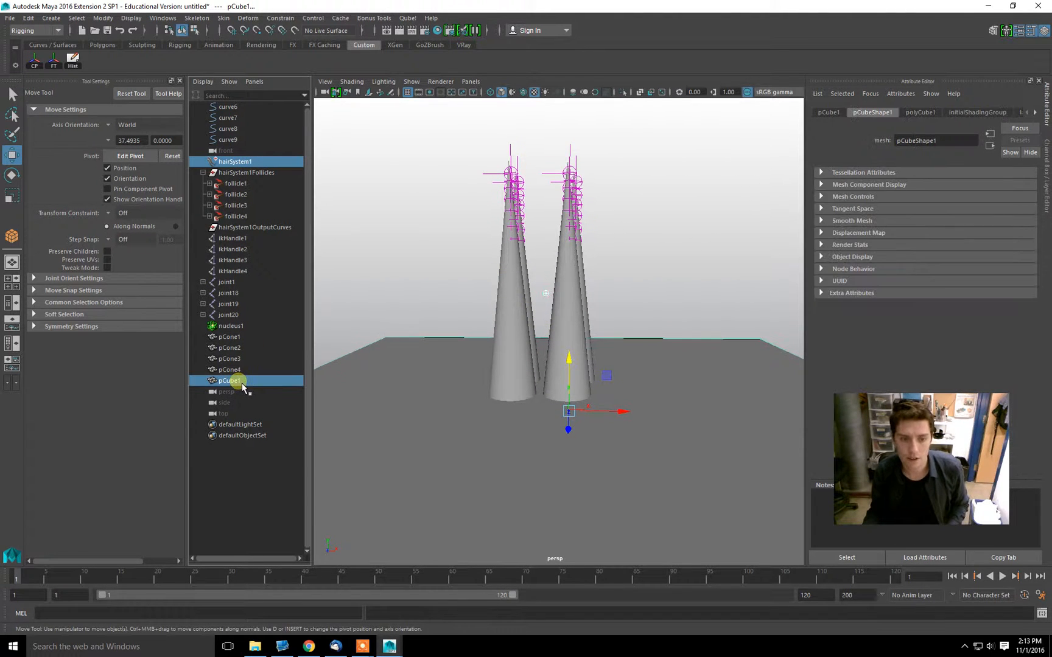
pyautogui.click(56, 30)
pyautogui.click(43, 73)
pyautogui.click(203, 23)
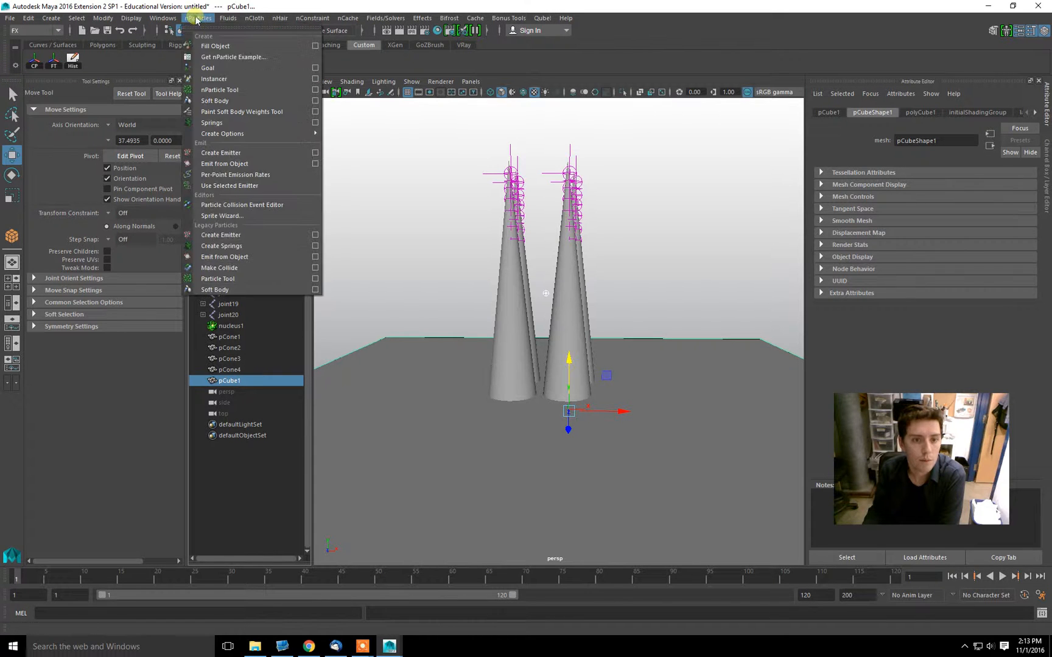
pyautogui.moveTo(227, 20)
pyautogui.moveTo(263, 24)
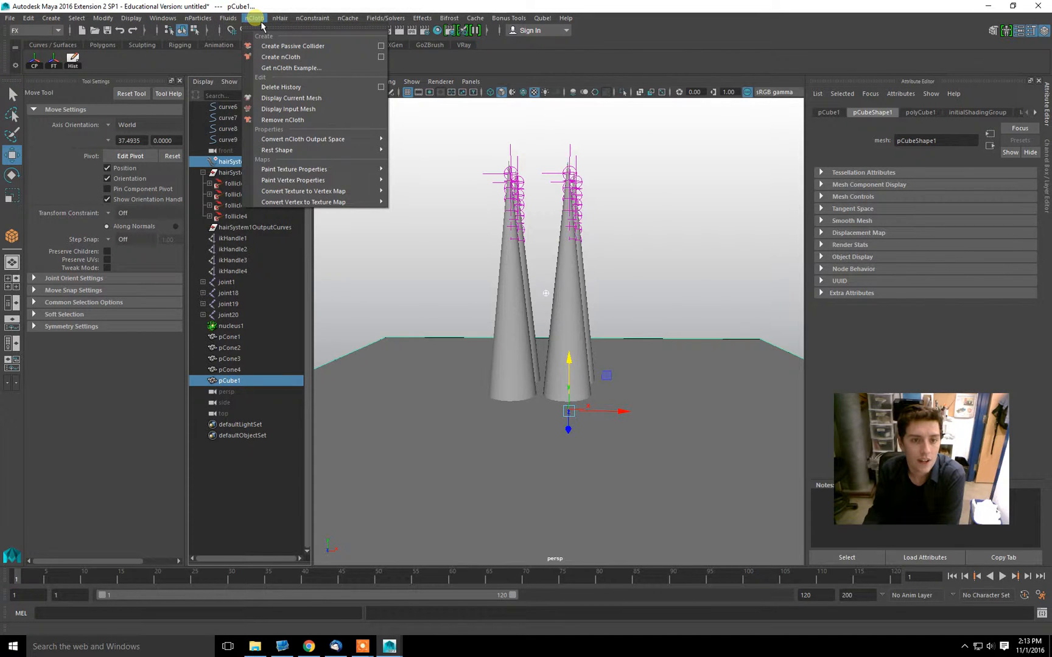
pyautogui.click(290, 47)
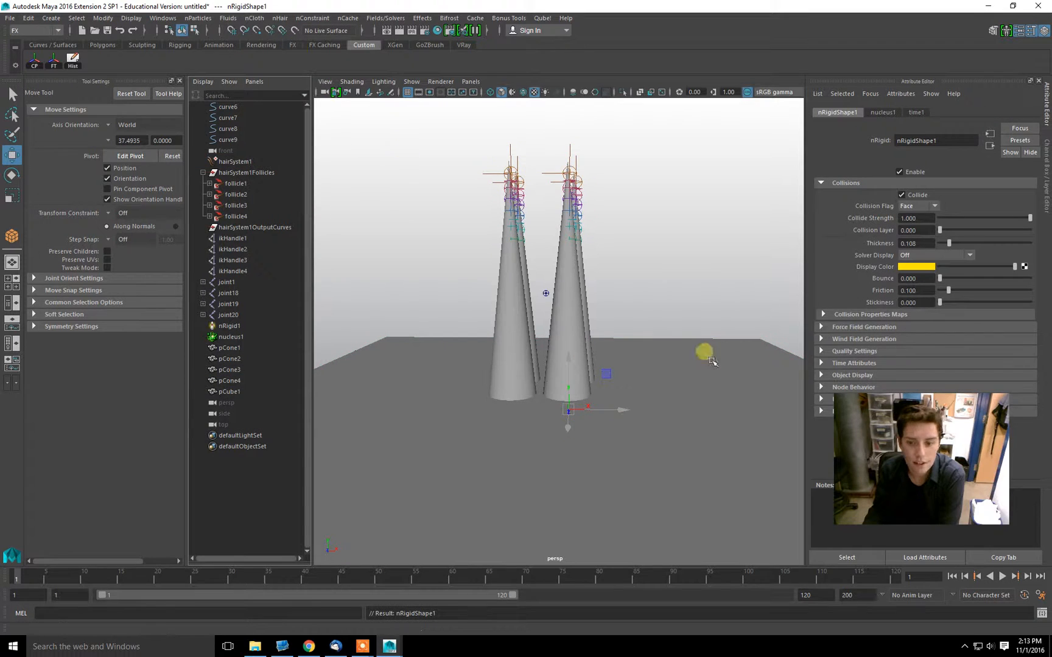
# Play the simulation to test how the cones collide with the ground slab, then return to frame 1.
pyautogui.click(696, 358)
pyautogui.keyDown('alt'); pyautogui.moveTo(696, 304); pyautogui.dragTo(671, 294); pyautogui.keyUp('alt')
pyautogui.scroll(2, 672, 294)
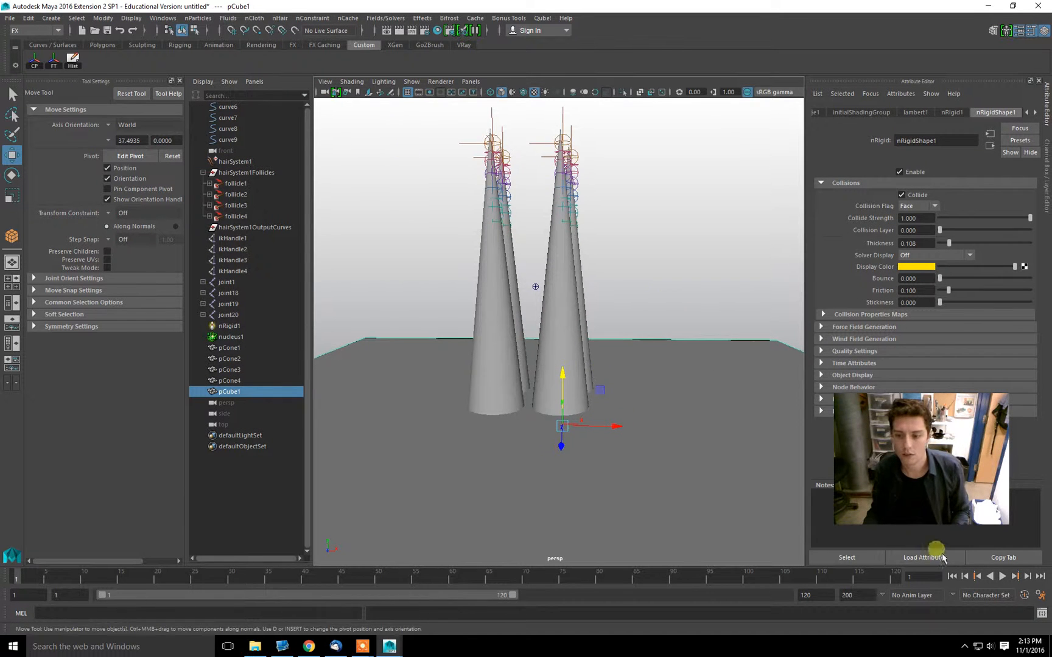
pyautogui.click(1005, 578)
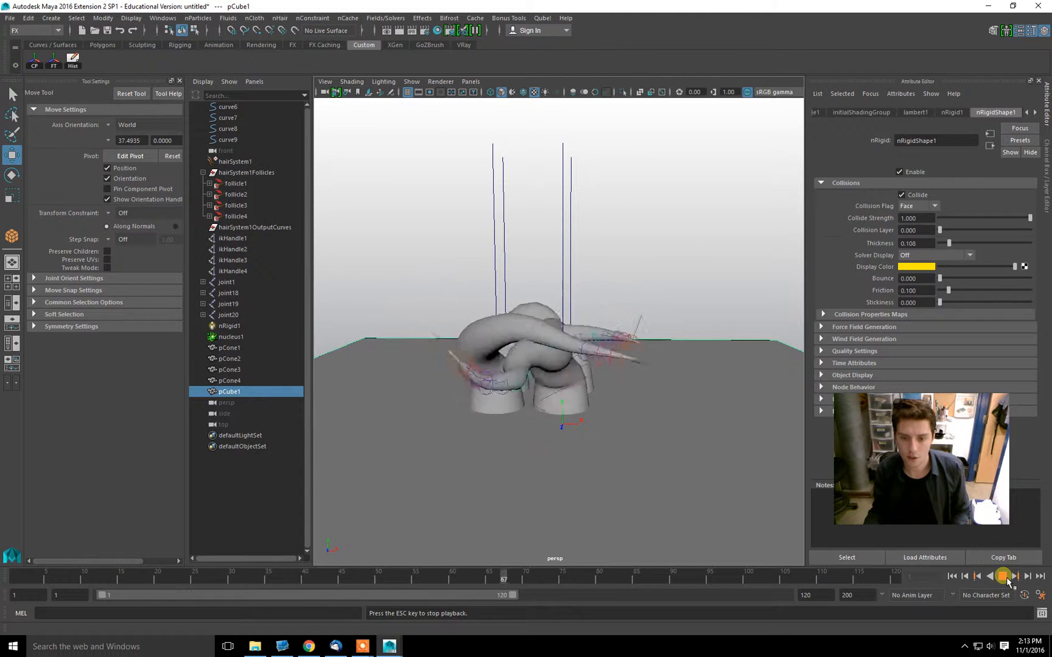
pyautogui.click(1003, 577)
pyautogui.keyDown('alt'); pyautogui.moveTo(747, 432); pyautogui.dragTo(686, 369); pyautogui.keyUp('alt')
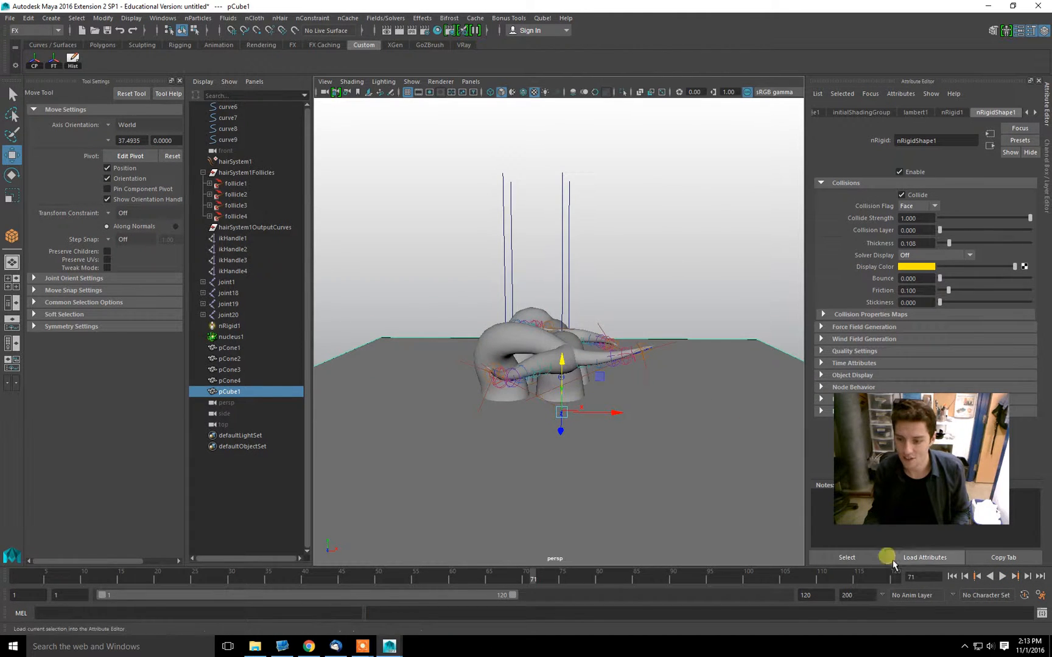
pyautogui.click(951, 577)
# Lower ground slab pCube1 slightly beneath the grid and play the simulation again to test the collision.
pyautogui.moveTo(566, 367); pyautogui.dragTo(567, 385)
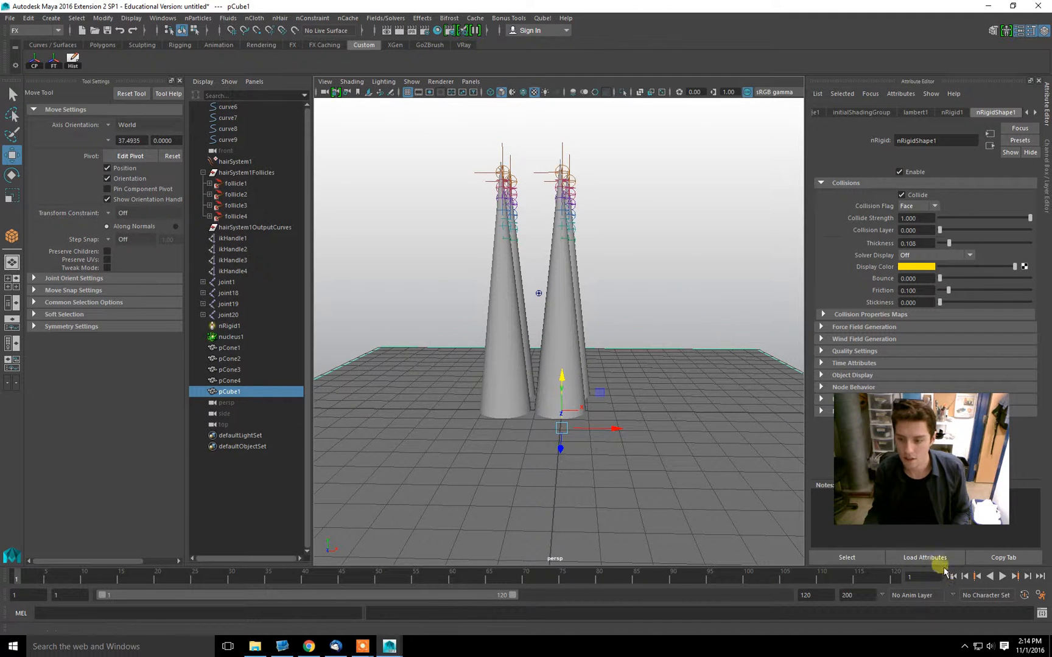
pyautogui.click(1002, 577)
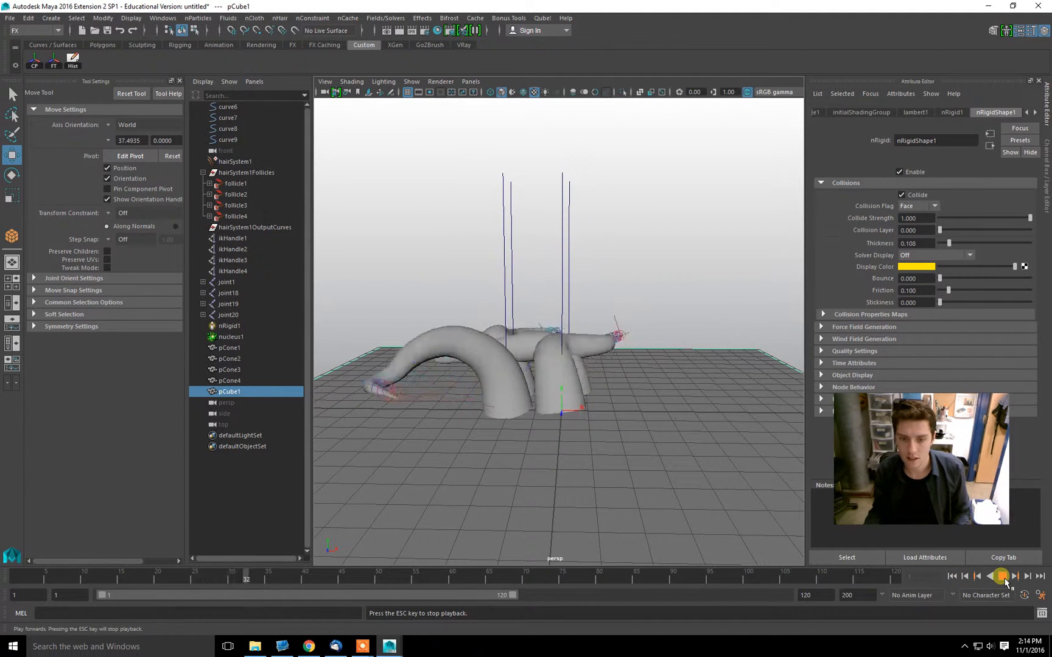
pyautogui.keyDown('alt'); pyautogui.moveTo(601, 329); pyautogui.dragTo(629, 394); pyautogui.keyUp('alt')
pyautogui.press('Escape')
pyautogui.scroll(-3, 645, 424)
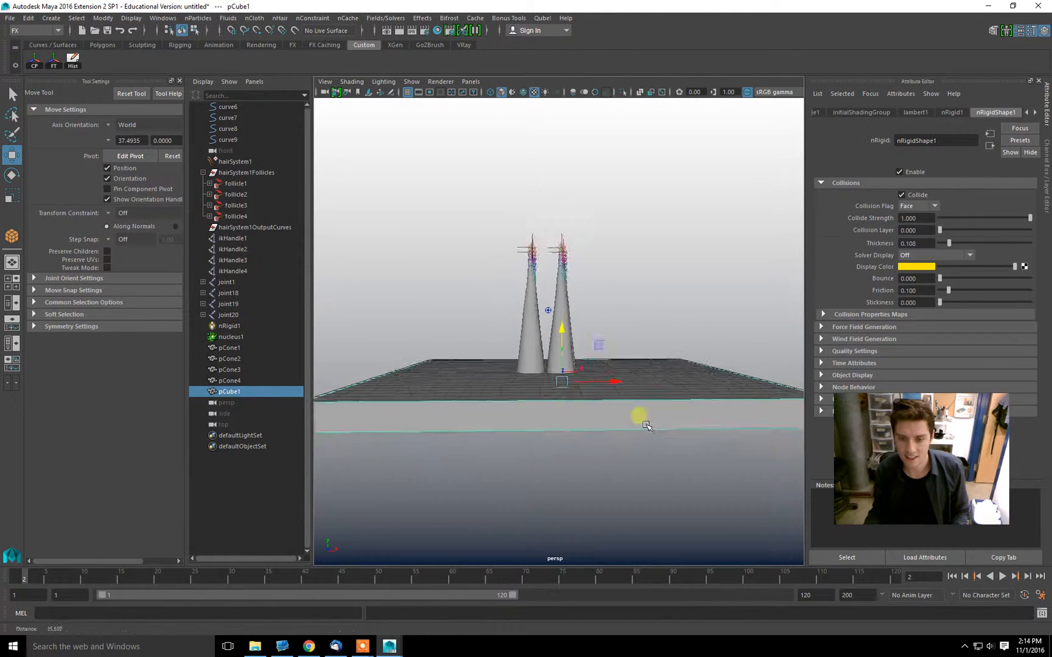
# Delete the existing ground slab pCube1 under the four cones.
pyautogui.keyDown('alt'); pyautogui.moveTo(668, 302); pyautogui.dragTo(678, 323); pyautogui.keyUp('alt')
pyautogui.click(678, 322)
pyautogui.click(723, 418)
pyautogui.keyDown('alt'); pyautogui.moveTo(388, 279); pyautogui.dragTo(398, 285); pyautogui.keyUp('alt')
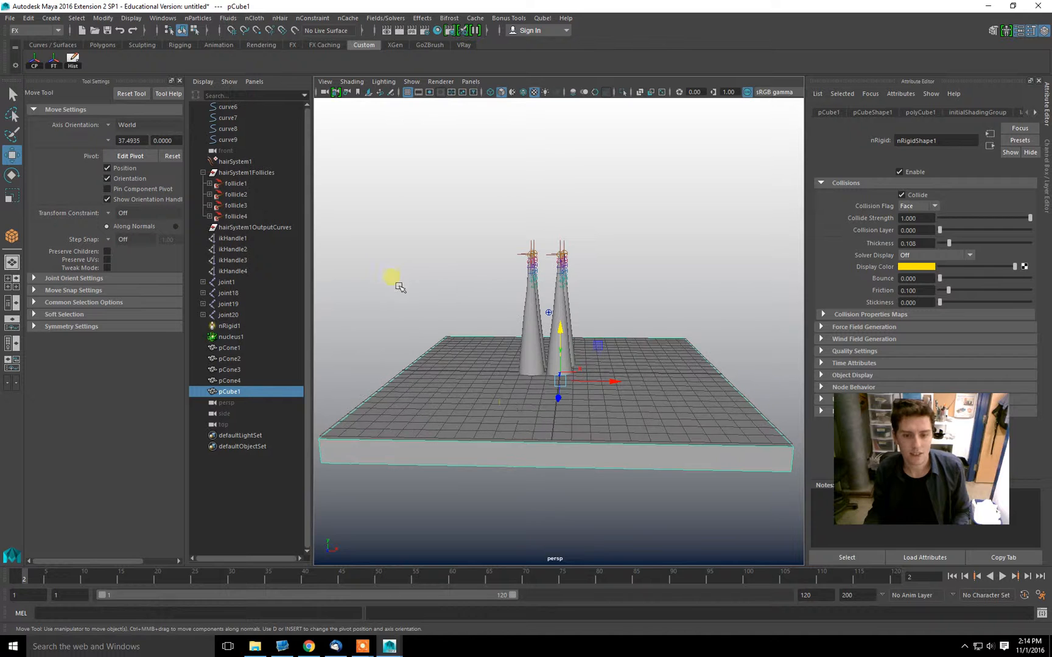
pyautogui.press('Delete')
# Create a new thin polygon cube covering the whole grid as the replacement ground slab.
pyautogui.press('space')
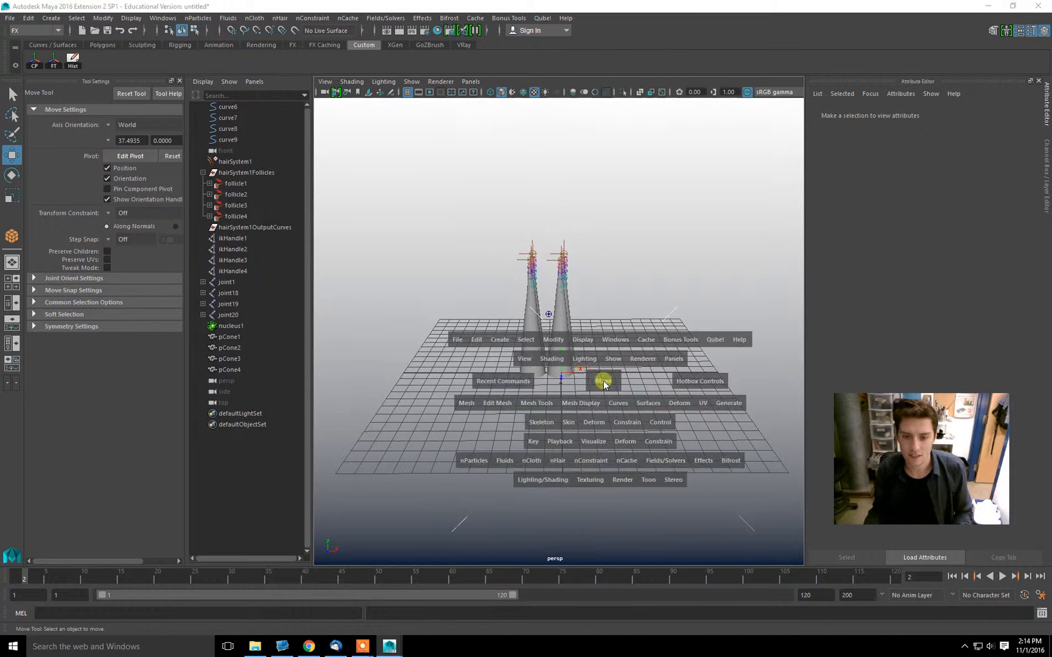
pyautogui.click(492, 342)
pyautogui.moveTo(544, 384)
pyautogui.click(682, 402)
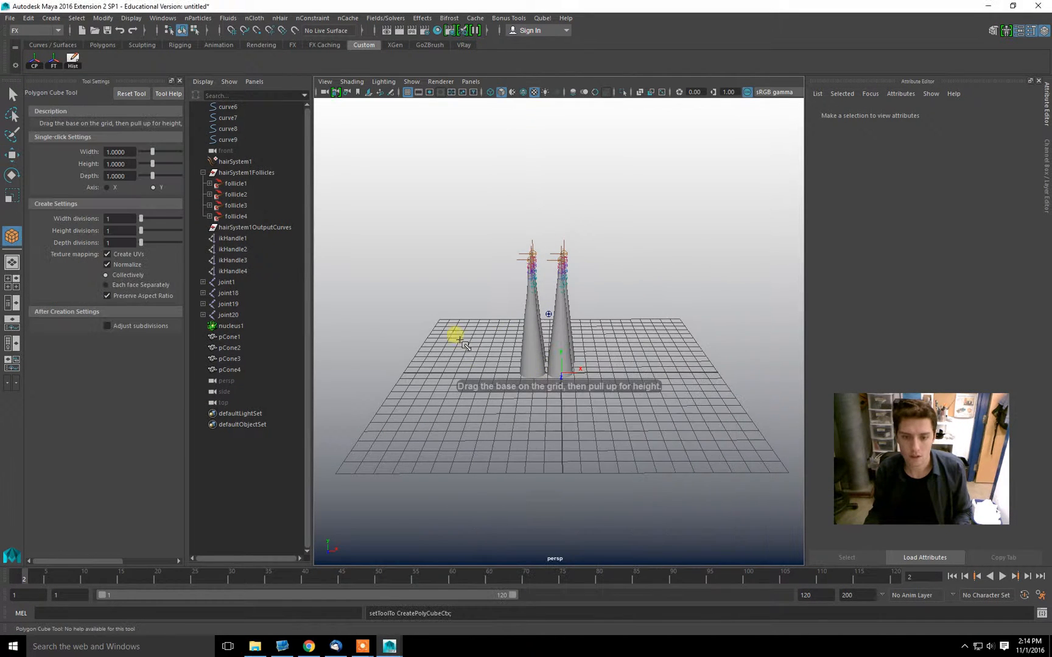
pyautogui.moveTo(447, 326); pyautogui.dragTo(766, 444)
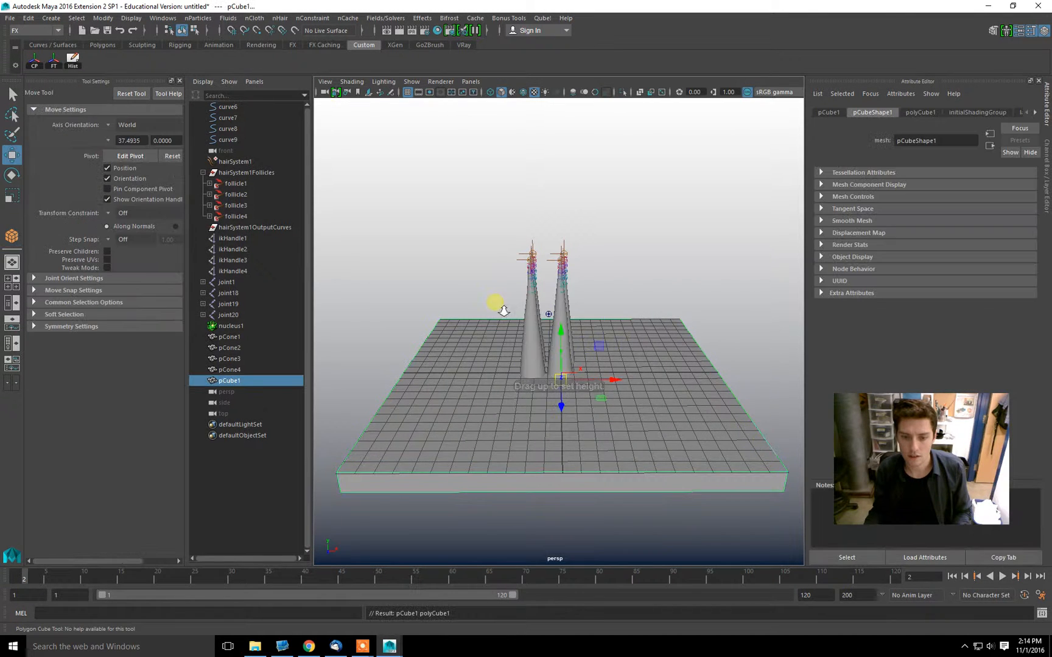
# Delete the new slab's construction history and make it a passive collider with nCloth's Create Passive Collider command.
pyautogui.keyDown('alt'); pyautogui.moveTo(503, 312); pyautogui.dragTo(478, 304); pyautogui.keyUp('alt')
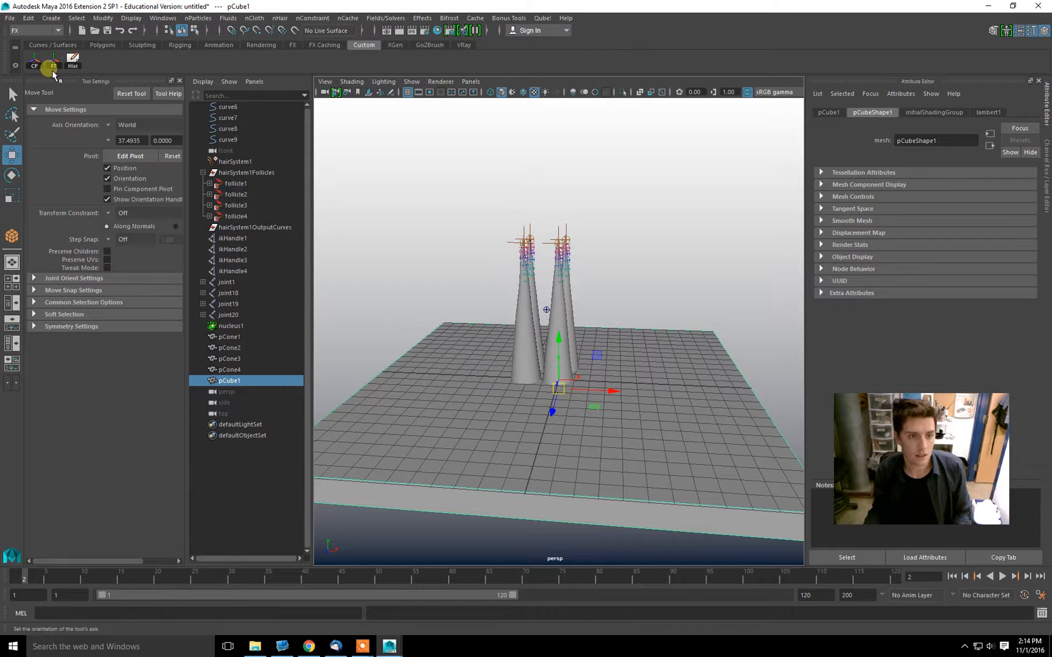
pyautogui.keyDown('alt'); pyautogui.moveTo(527, 379); pyautogui.dragTo(525, 328, button='middle'); pyautogui.keyUp('alt')
pyautogui.keyDown('alt'); pyautogui.moveTo(525, 328); pyautogui.dragTo(569, 333, button='right'); pyautogui.keyUp('alt')
pyautogui.keyDown('alt'); pyautogui.moveTo(570, 333); pyautogui.dragTo(569, 367, button='middle'); pyautogui.keyUp('alt')
pyautogui.keyDown('alt'); pyautogui.moveTo(570, 368); pyautogui.dragTo(575, 335); pyautogui.keyUp('alt')
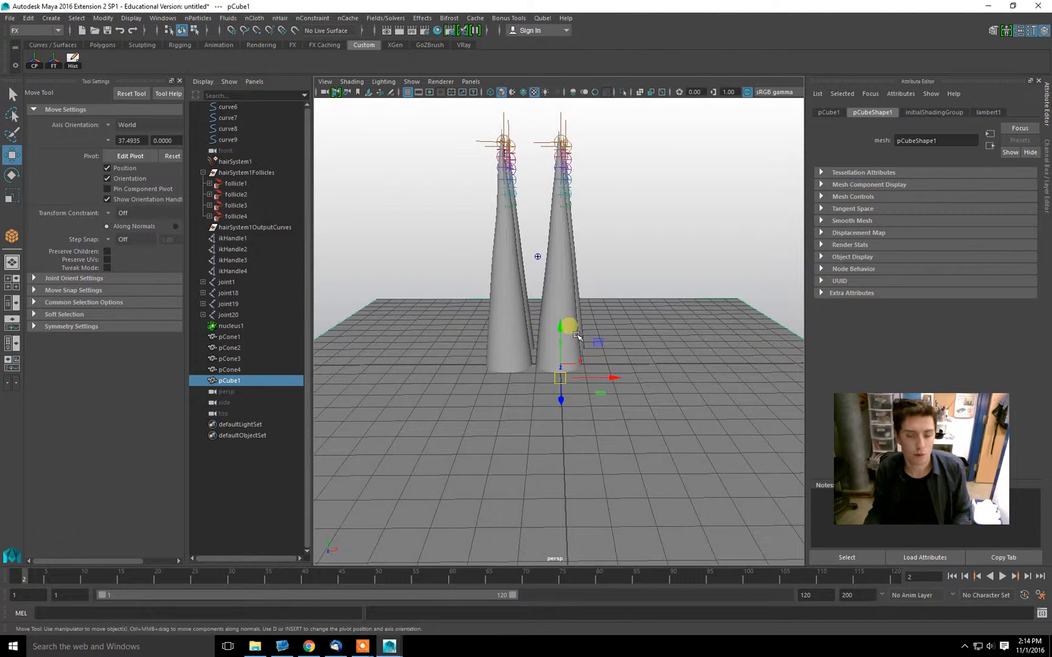
pyautogui.keyDown('alt'); pyautogui.moveTo(620, 364); pyautogui.dragTo(626, 352, button='middle'); pyautogui.keyUp('alt')
pyautogui.keyDown('alt'); pyautogui.moveTo(627, 352); pyautogui.dragTo(609, 349, button='right'); pyautogui.keyUp('alt')
pyautogui.click(255, 17)
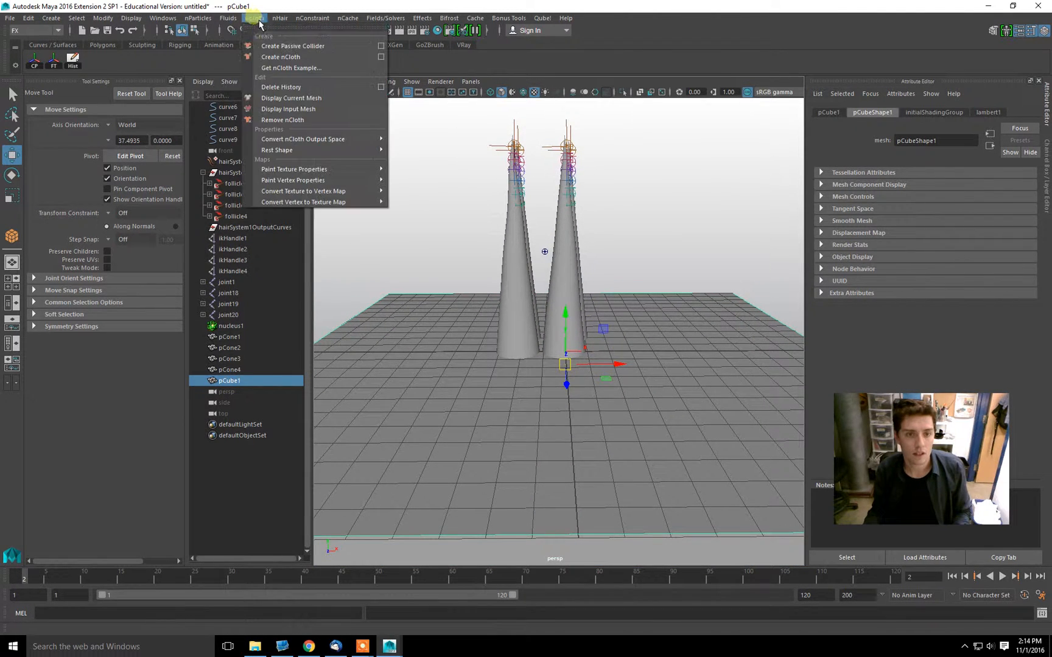
pyautogui.click(286, 45)
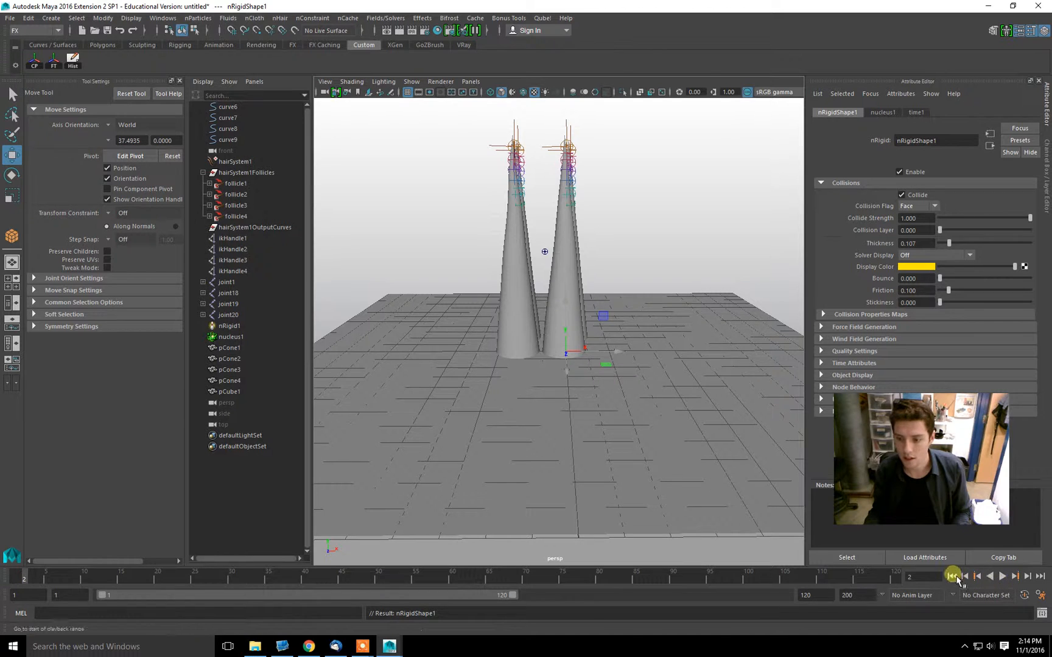
# Play the simulation to test the new ground collider, stop it and return to frame 1.
pyautogui.click(1003, 577)
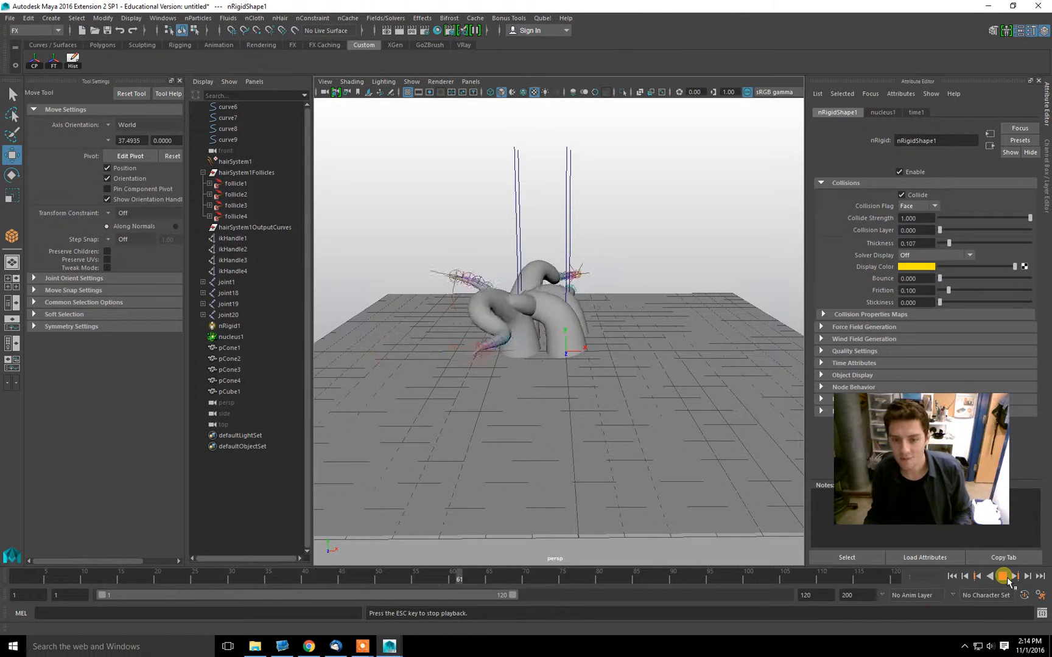
pyautogui.click(1003, 577)
pyautogui.keyDown('alt'); pyautogui.moveTo(671, 227); pyautogui.dragTo(668, 266, button='middle'); pyautogui.keyUp('alt')
pyautogui.scroll(2, 633, 242)
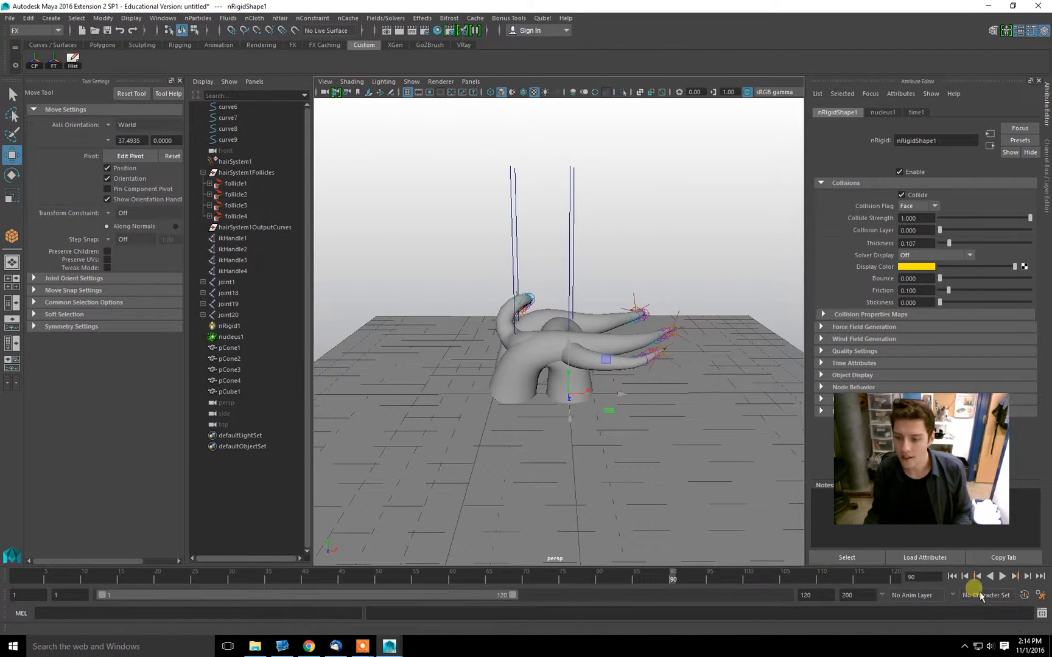
pyautogui.click(954, 577)
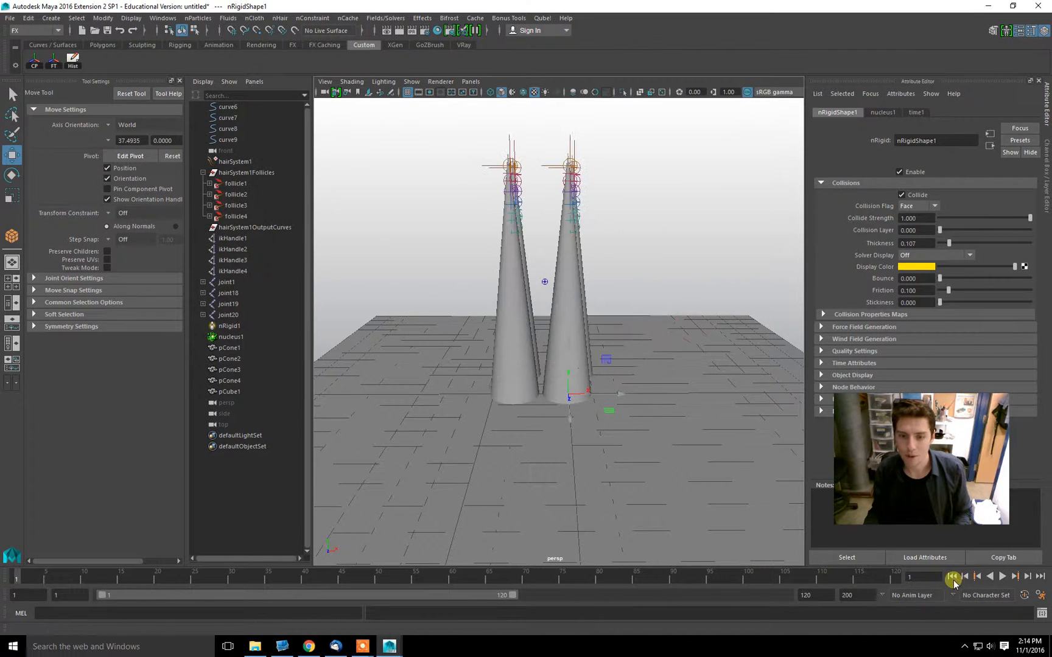
# Set hairSystemShape1's Collide Width Offset to 0.000, enable Self Collide, and play the simulation to test it.
pyautogui.click(235, 162)
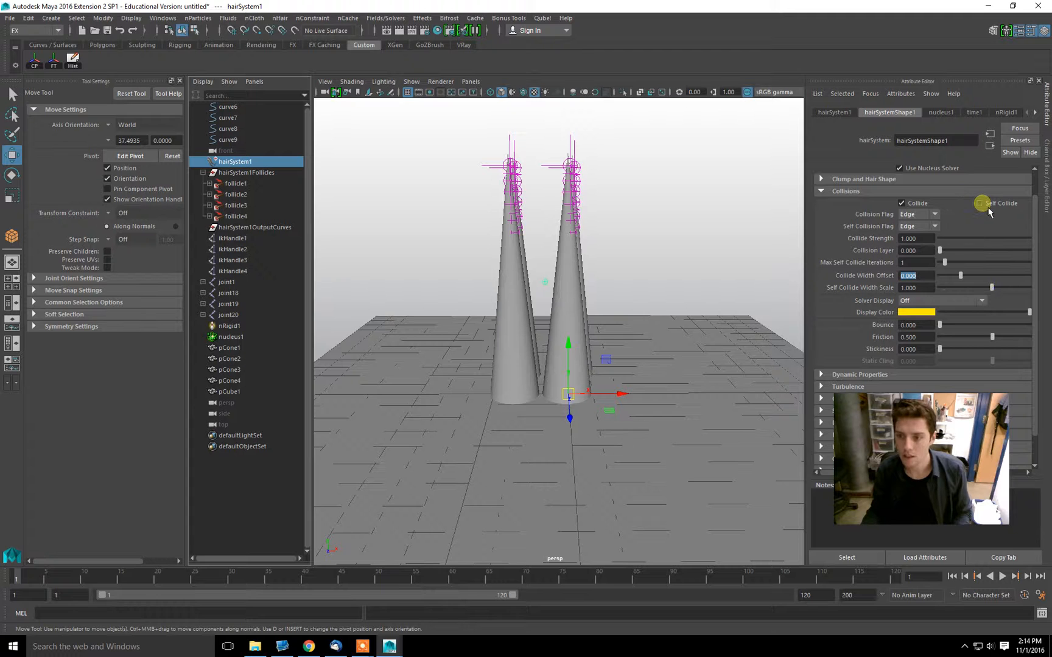
pyautogui.click(1002, 577)
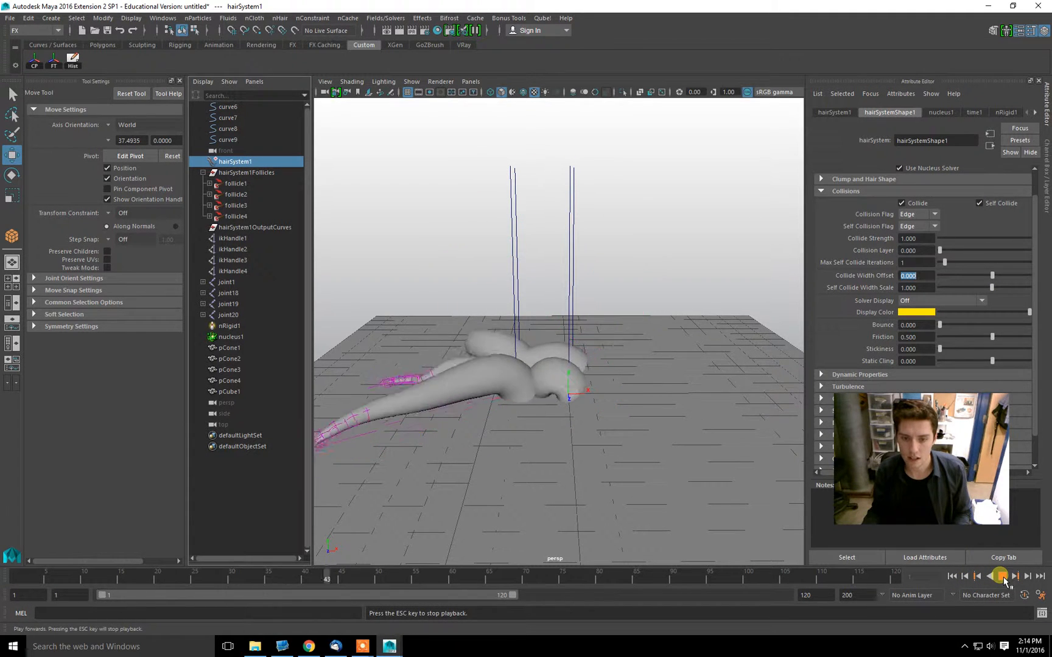
pyautogui.click(1003, 579)
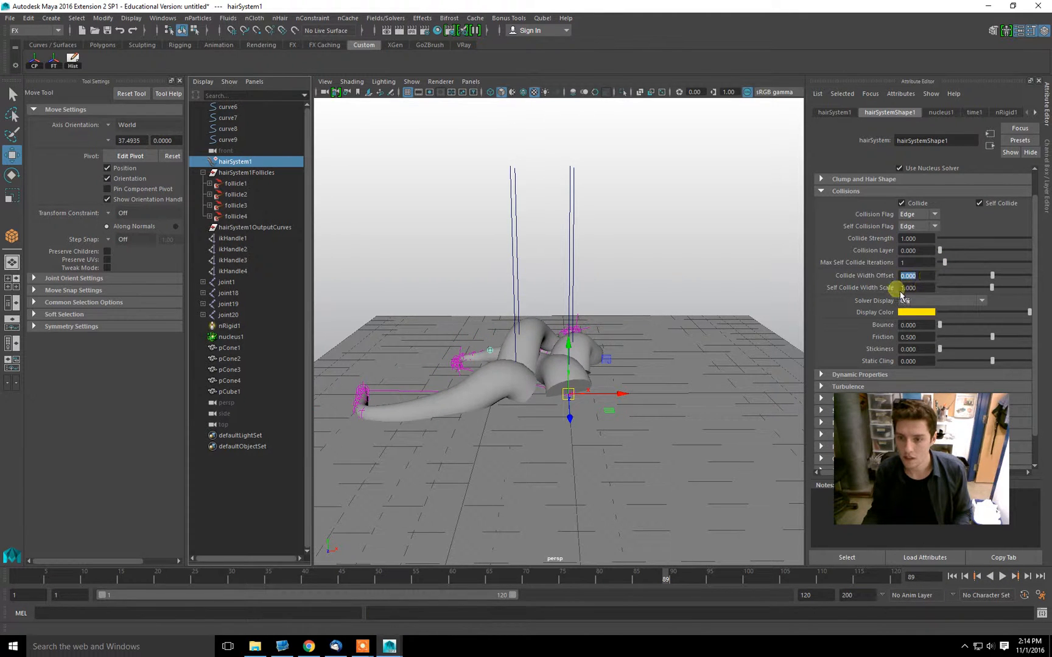
# Set hairSystemShape1's Self Collide Width Scale to 2.000 and test it by playing from the first frame.
pyautogui.click(951, 576)
pyautogui.click(1003, 576)
pyautogui.keyDown('alt'); pyautogui.moveTo(664, 359); pyautogui.dragTo(583, 339); pyautogui.keyUp('alt')
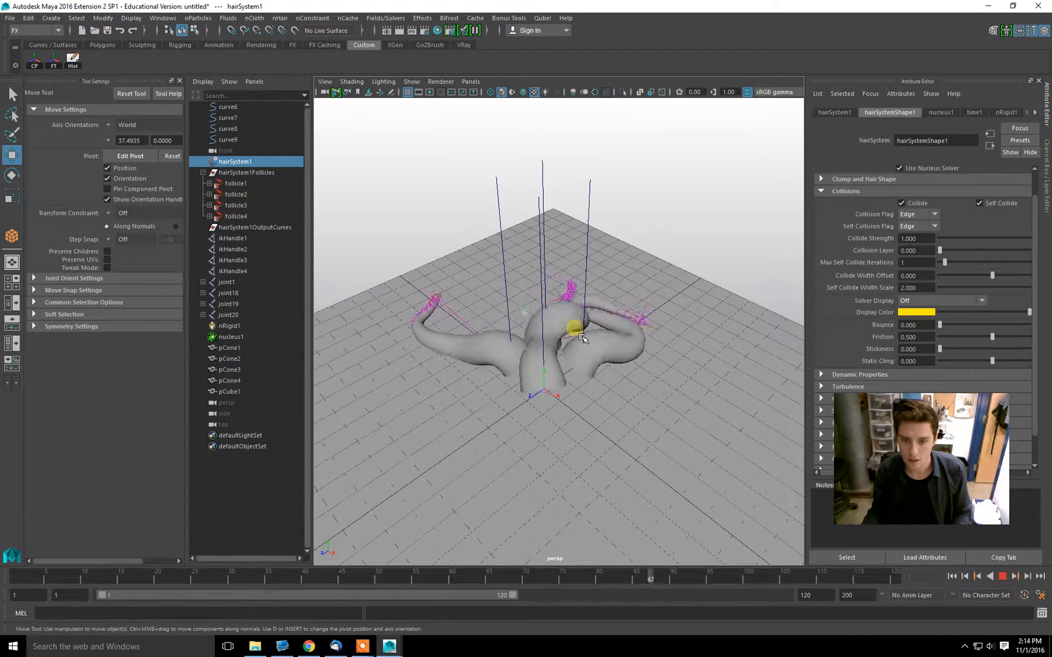
pyautogui.press('Escape')
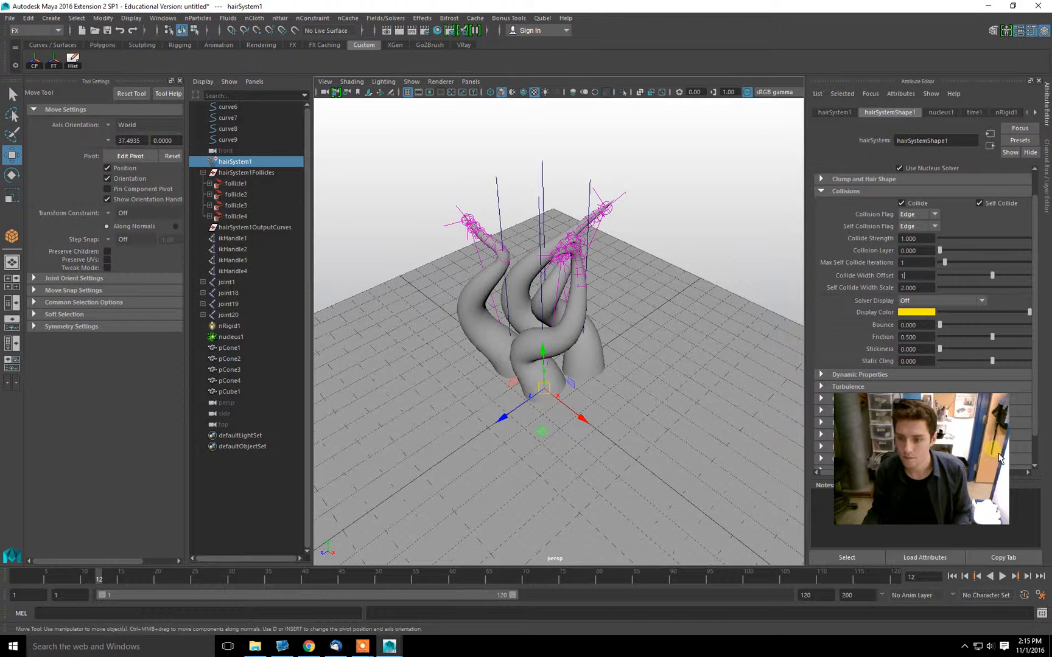
# Try a Collide Width Offset of 1.000 on hairSystemShape1, playing the simulation from the first frame.
pyautogui.click(952, 577)
pyautogui.click(1002, 576)
pyautogui.keyDown('alt'); pyautogui.moveTo(535, 336); pyautogui.dragTo(576, 404); pyautogui.keyUp('alt')
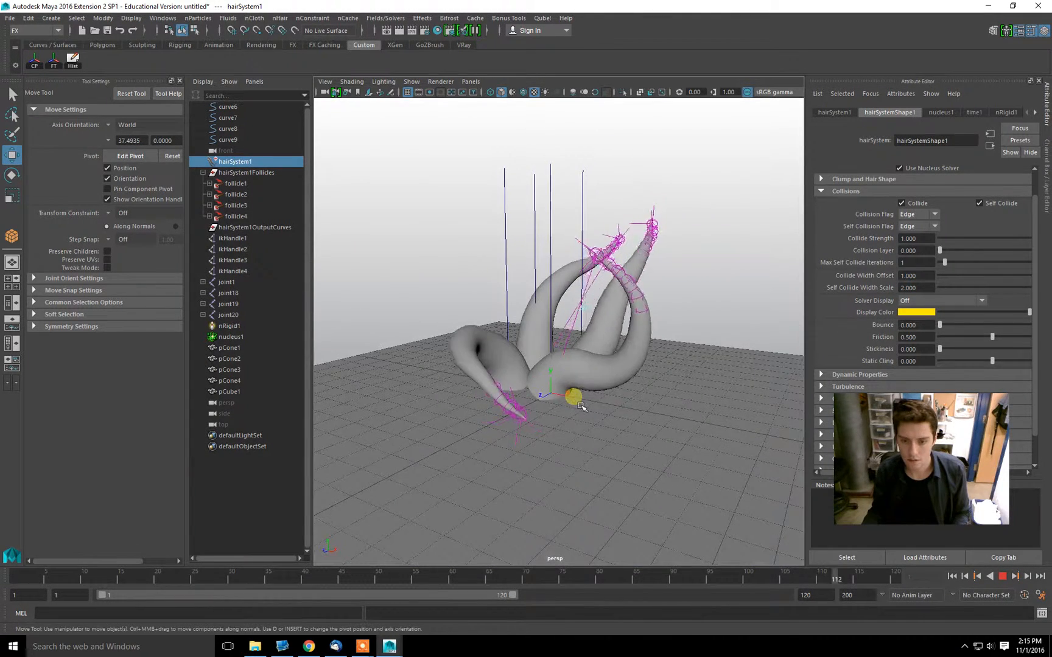
# Reset hairSystemShape1's Collide Width Offset to 0.000 and play from the first frame, viewing the tentacles from several angles.
pyautogui.click(919, 286)
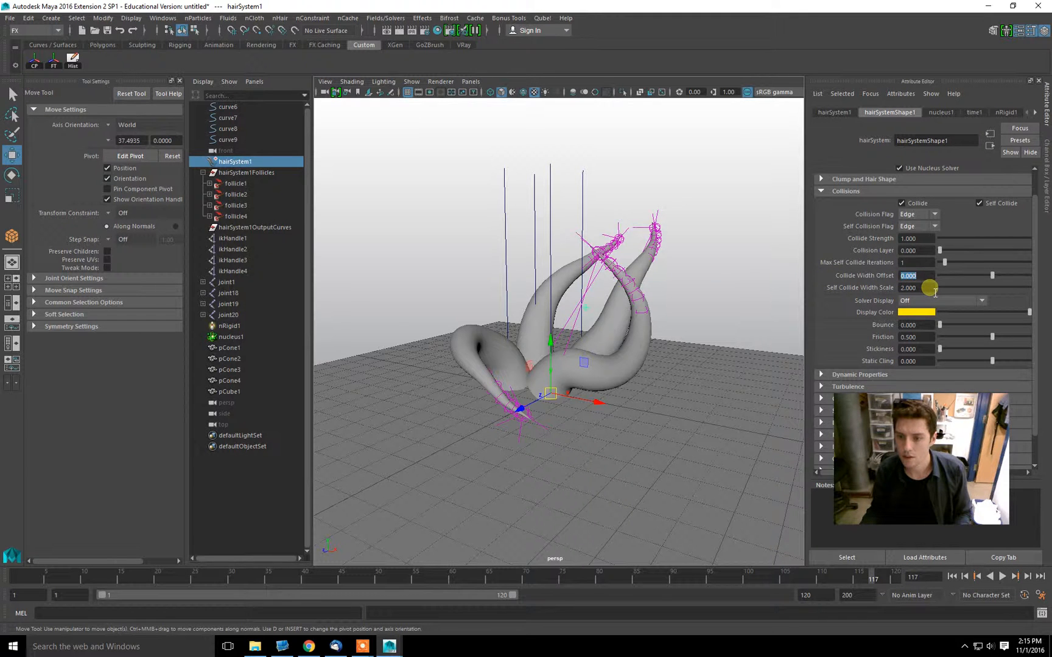
pyautogui.keyDown('alt'); pyautogui.moveTo(636, 344); pyautogui.dragTo(613, 350); pyautogui.keyUp('alt')
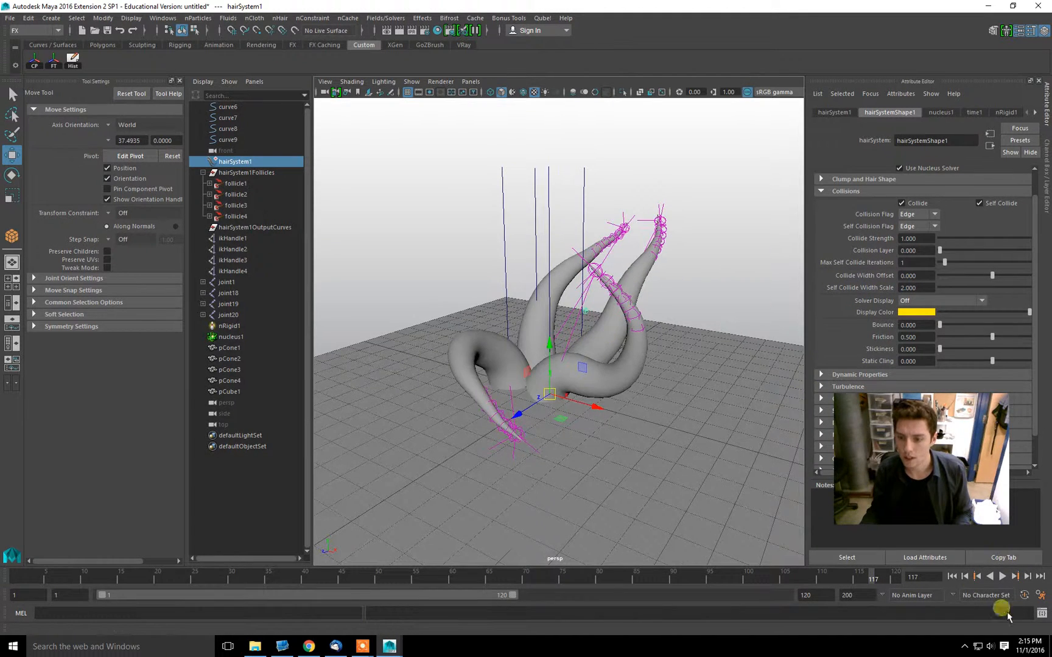
pyautogui.click(954, 576)
pyautogui.click(1003, 578)
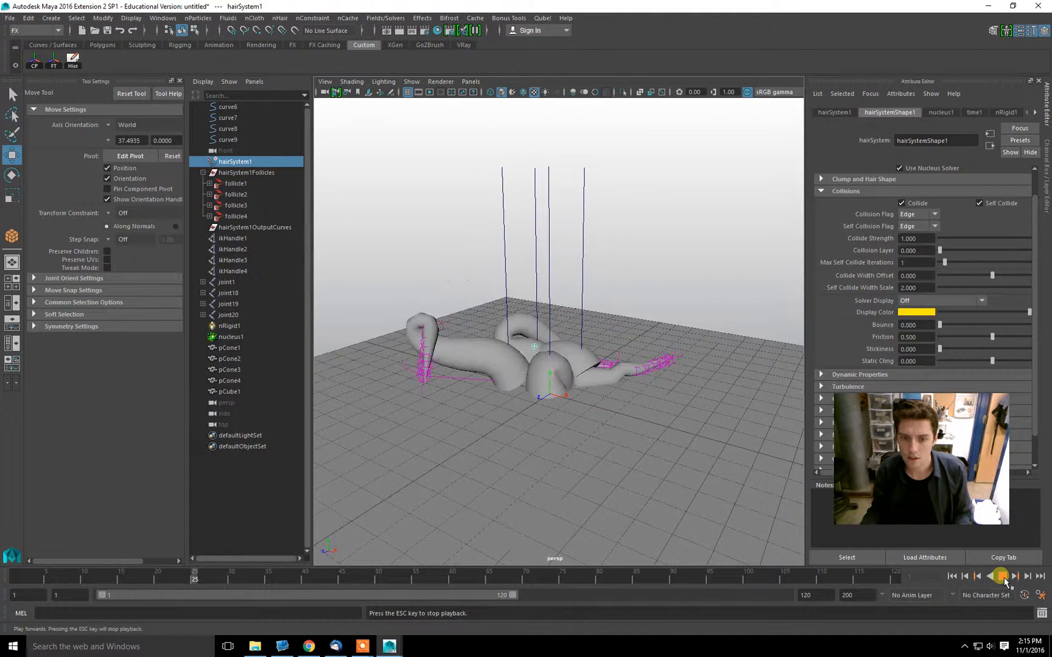
pyautogui.keyDown('alt'); pyautogui.moveTo(611, 312); pyautogui.dragTo(606, 352); pyautogui.keyUp('alt')
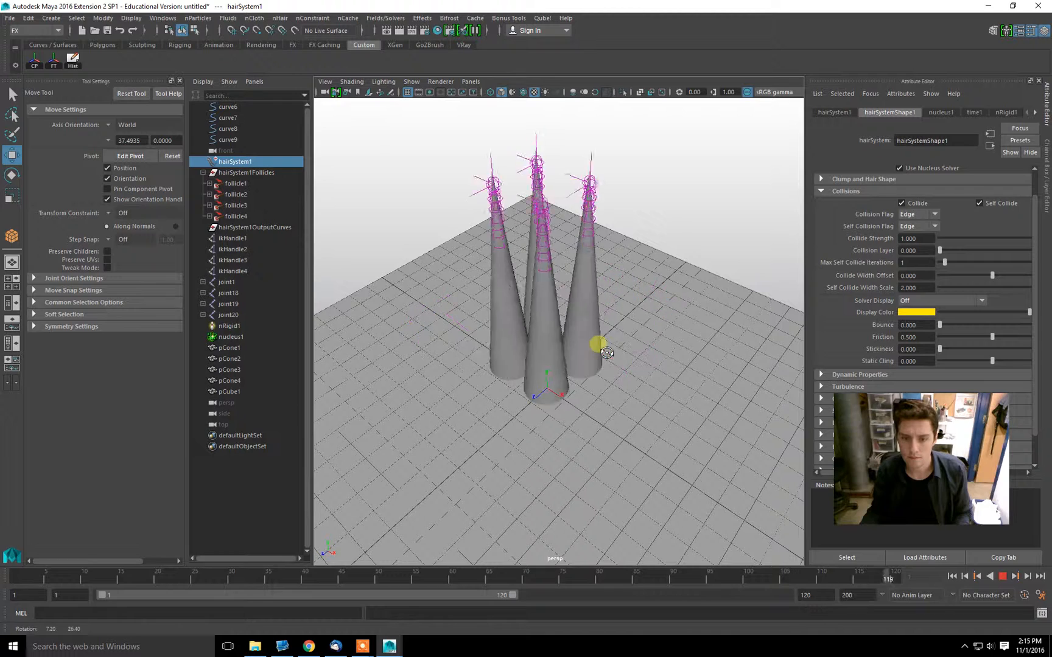
pyautogui.press('Escape')
# Set hairSystemShape1's Self Collide Width Scale to 3.000 and play from the first frame to inspect the cones' collisions.
pyautogui.keyDown('alt'); pyautogui.moveTo(594, 280); pyautogui.dragTo(638, 300, button='right'); pyautogui.keyUp('alt')
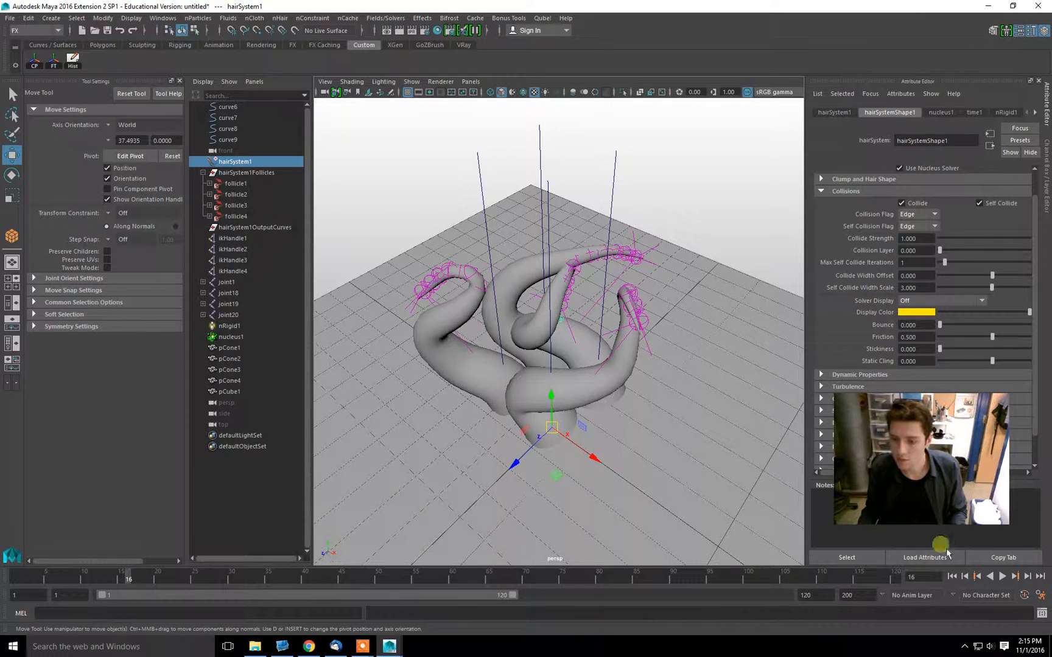
pyautogui.click(952, 575)
pyautogui.click(1002, 575)
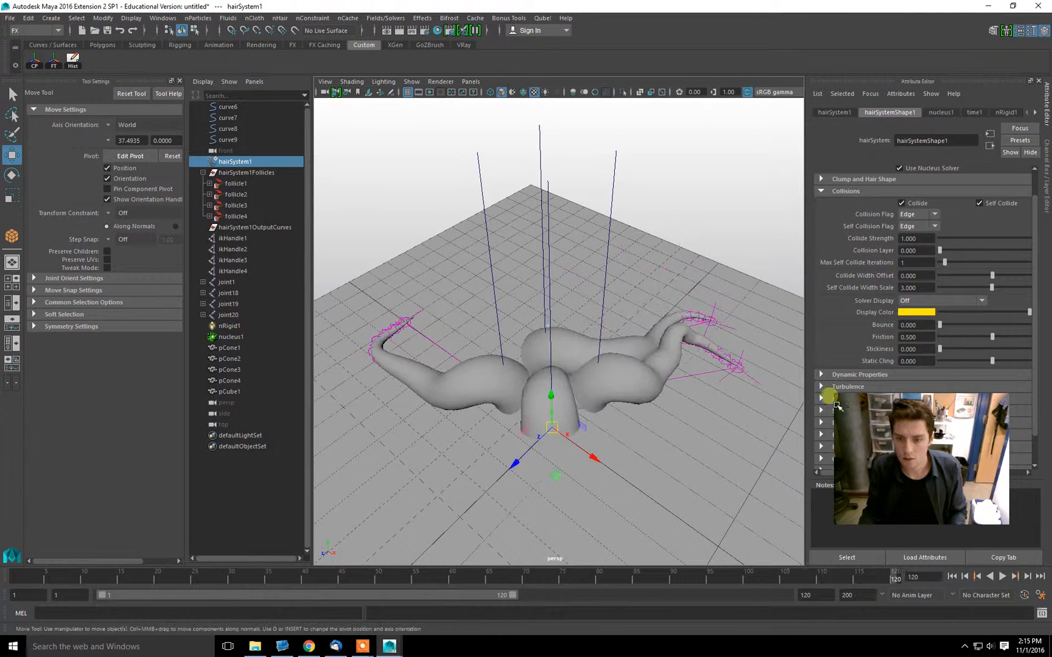
pyautogui.keyDown('alt'); pyautogui.moveTo(569, 303); pyautogui.dragTo(631, 251); pyautogui.keyUp('alt')
pyautogui.keyDown('alt'); pyautogui.moveTo(631, 251); pyautogui.dragTo(597, 212, button='middle'); pyautogui.keyUp('alt')
# Examine follicle1's shape attributes, including its Dynamics and Render Overrides, then return to hairSystemShape1's collision settings.
pyautogui.click(267, 183)
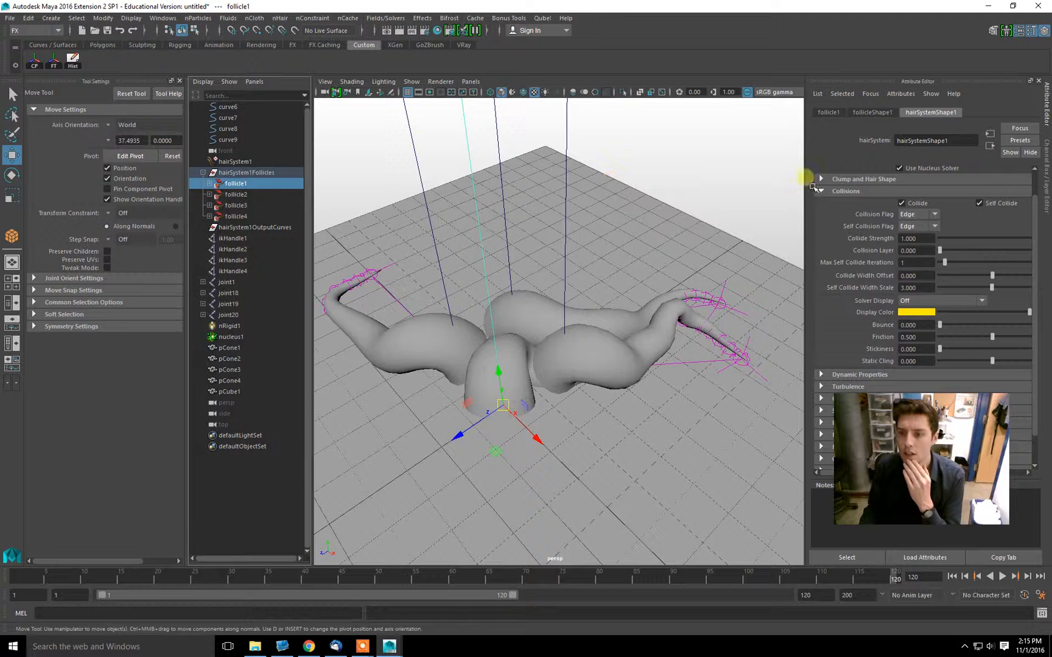
pyautogui.click(874, 113)
pyautogui.click(858, 173)
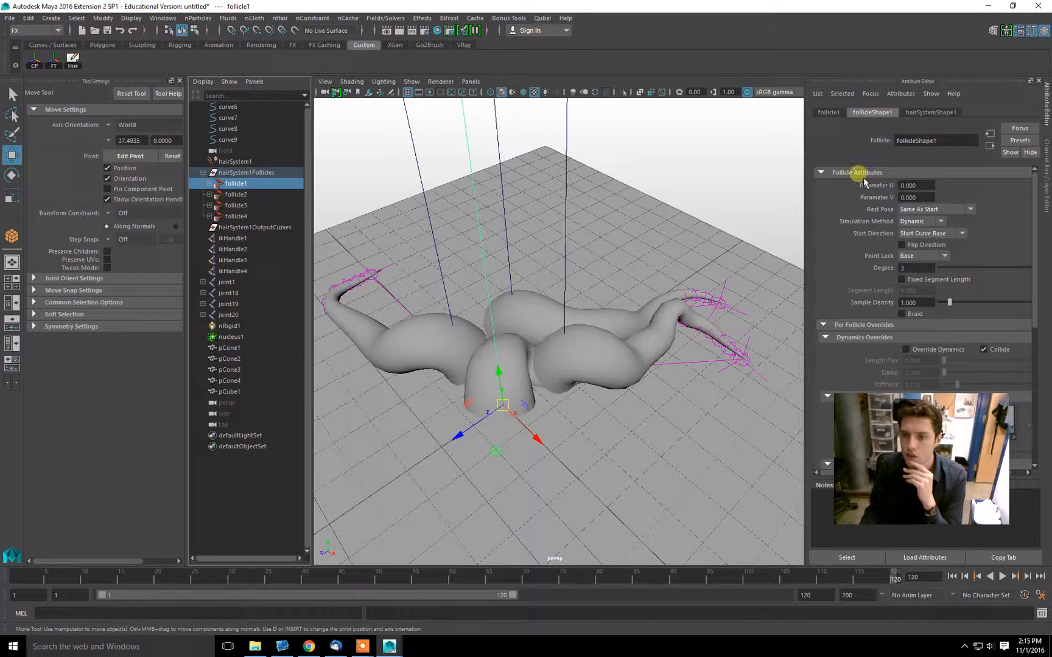
pyautogui.scroll(-3, 846, 249)
pyautogui.click(848, 271)
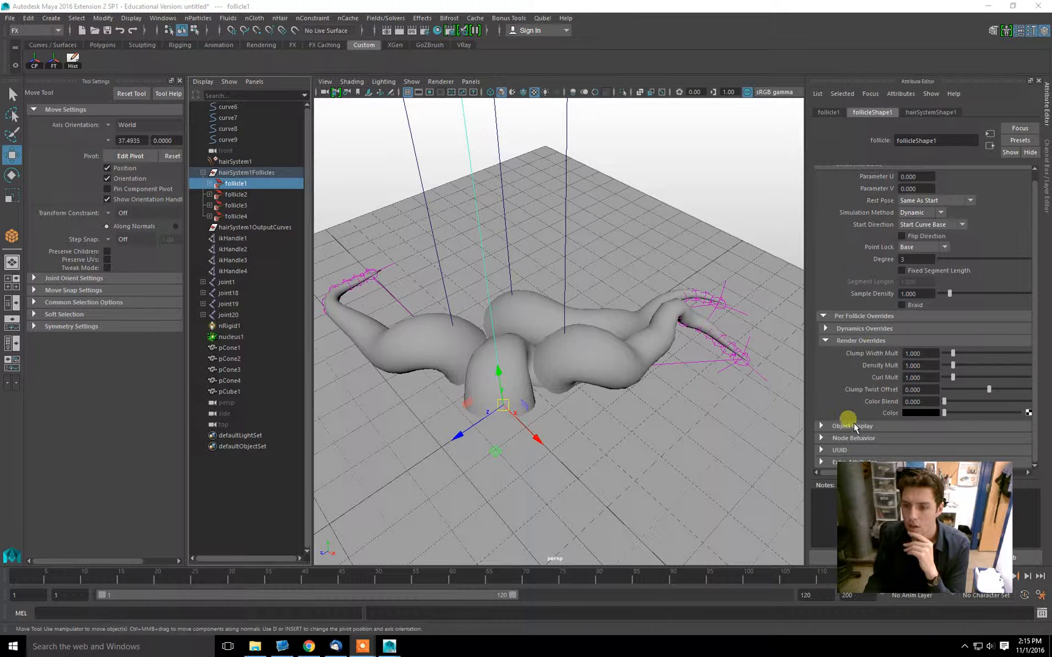
pyautogui.click(852, 329)
pyautogui.click(852, 329)
pyautogui.click(852, 329)
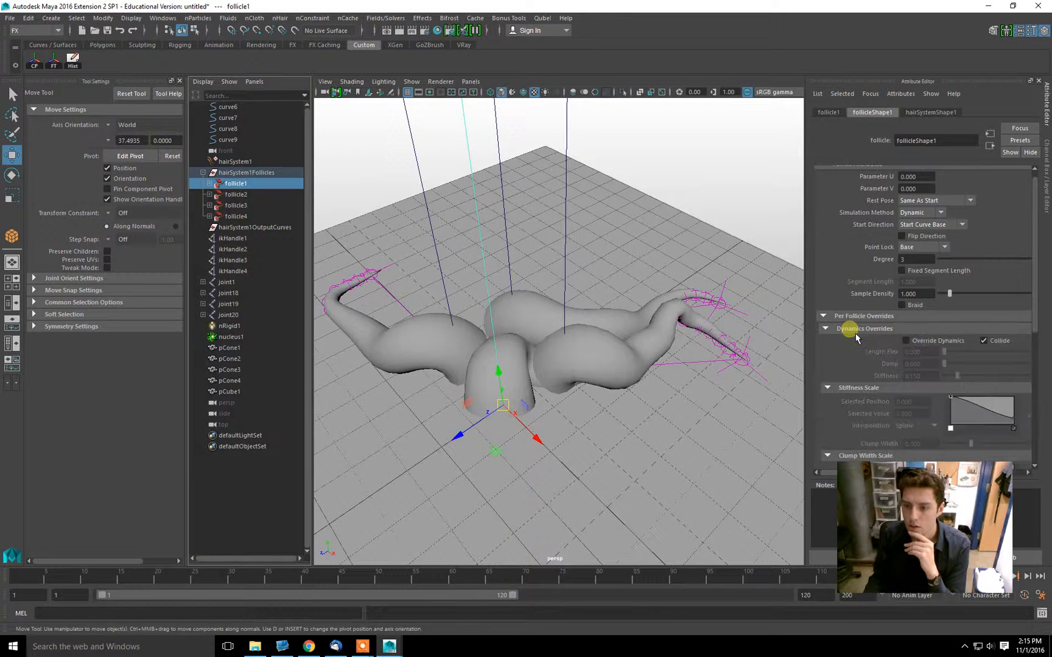
pyautogui.click(854, 332)
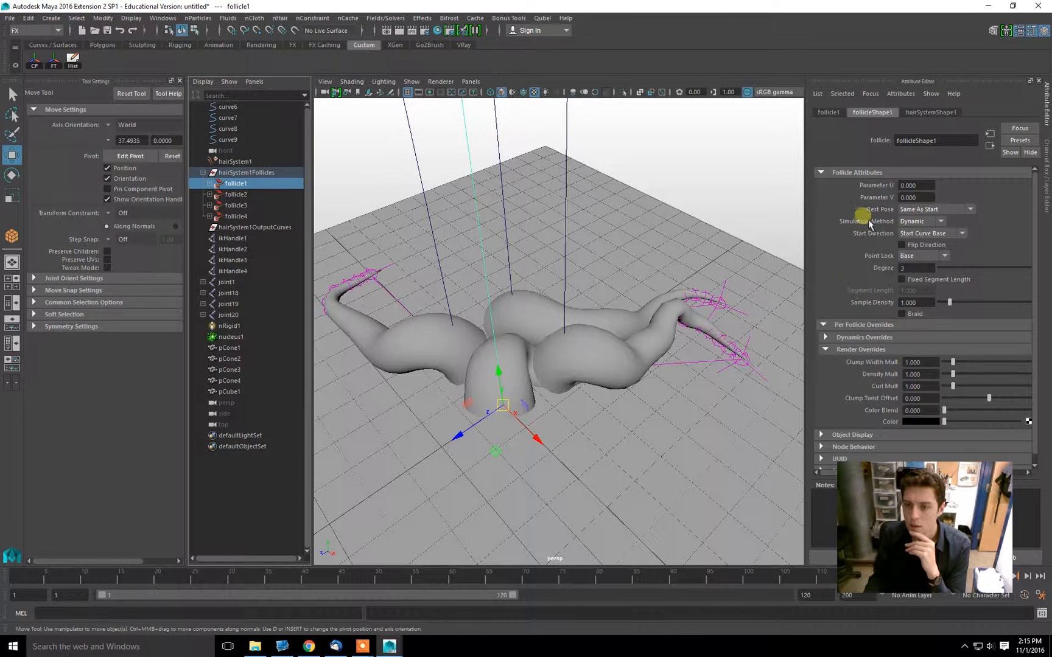
pyautogui.click(925, 114)
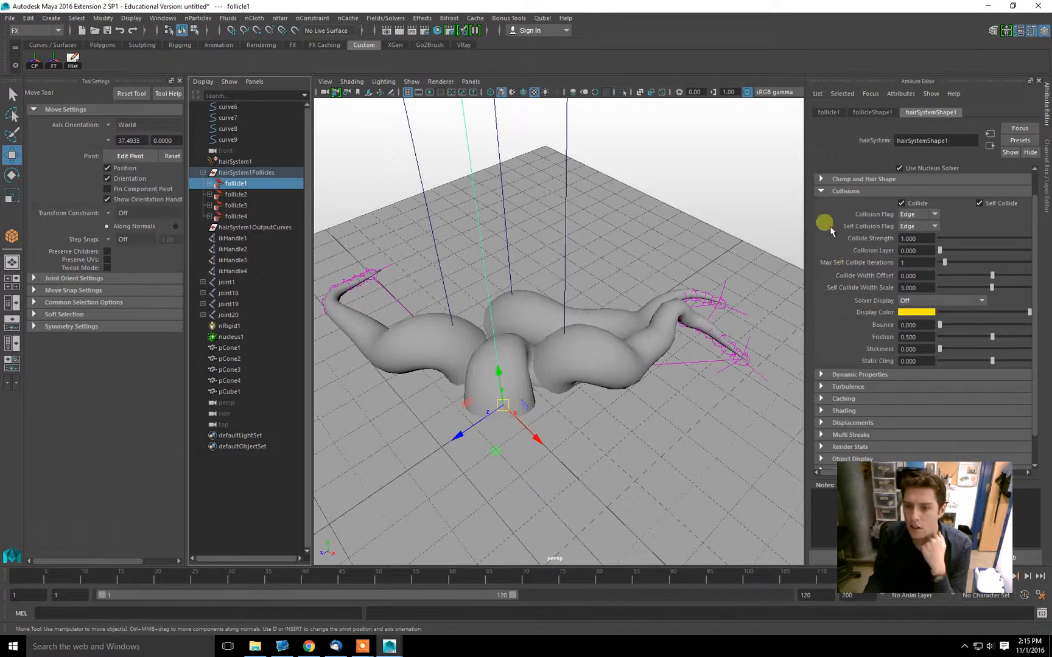
# Set hairSystemShape1's Collide Strength to 2.000 and play the simulation from the first frame.
pyautogui.click(848, 192)
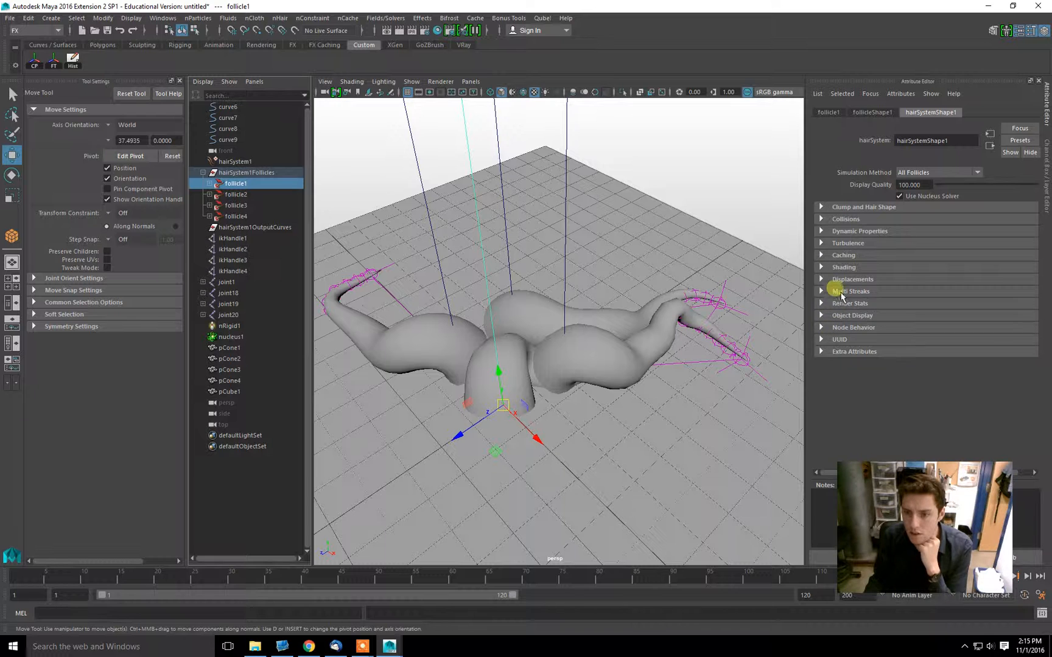
pyautogui.click(834, 234)
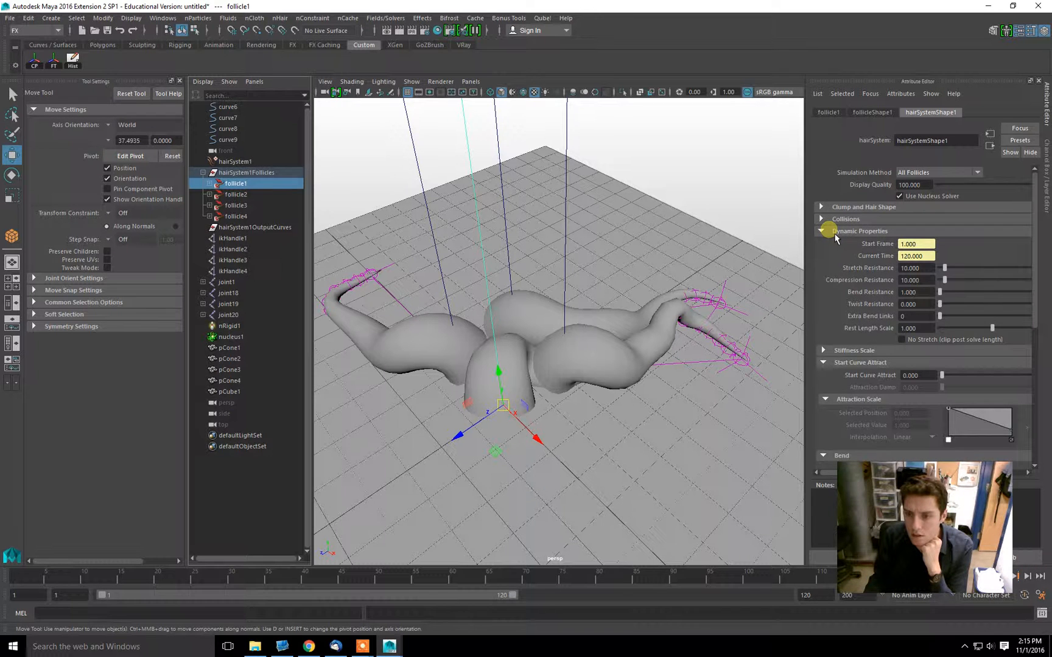
pyautogui.click(835, 232)
pyautogui.click(837, 220)
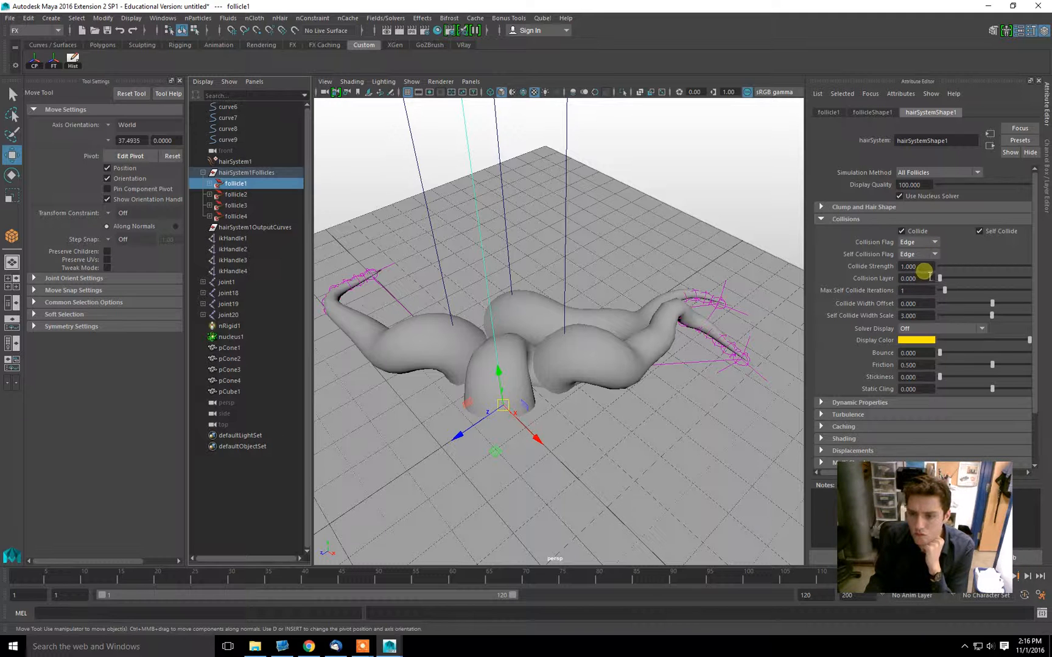
pyautogui.doubleClick(923, 269)
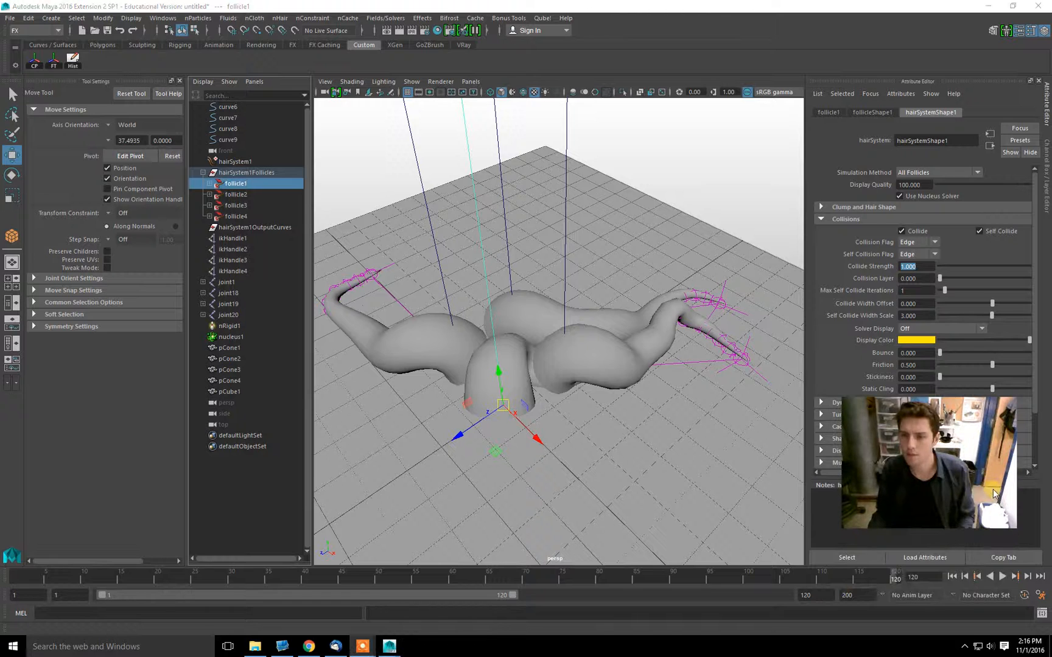
pyautogui.write('2')
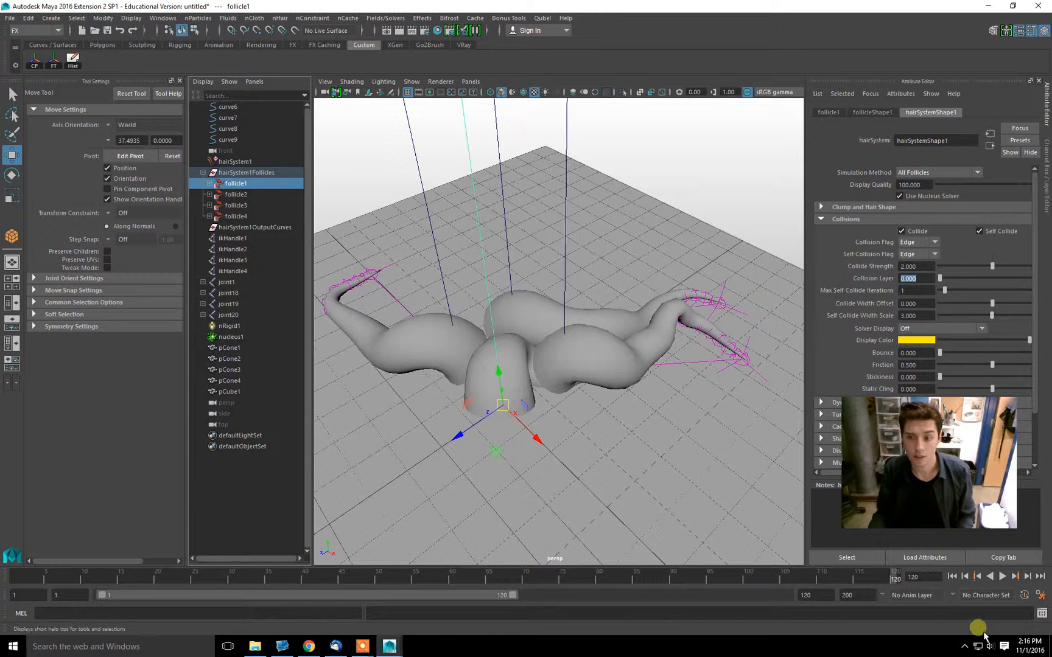
pyautogui.click(952, 576)
pyautogui.click(1004, 577)
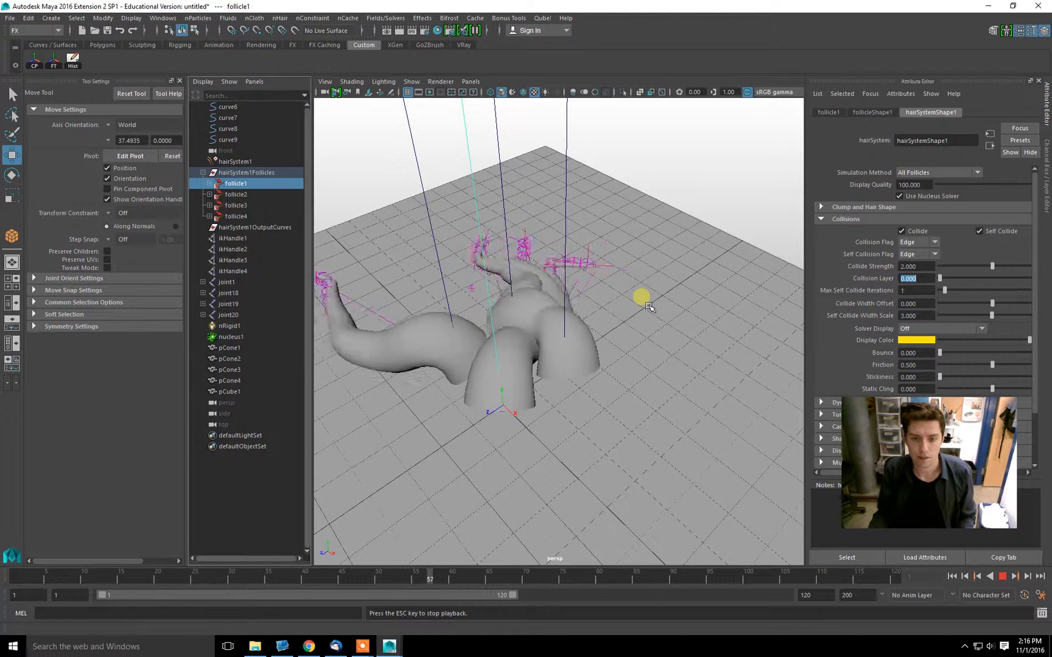
pyautogui.press('Escape')
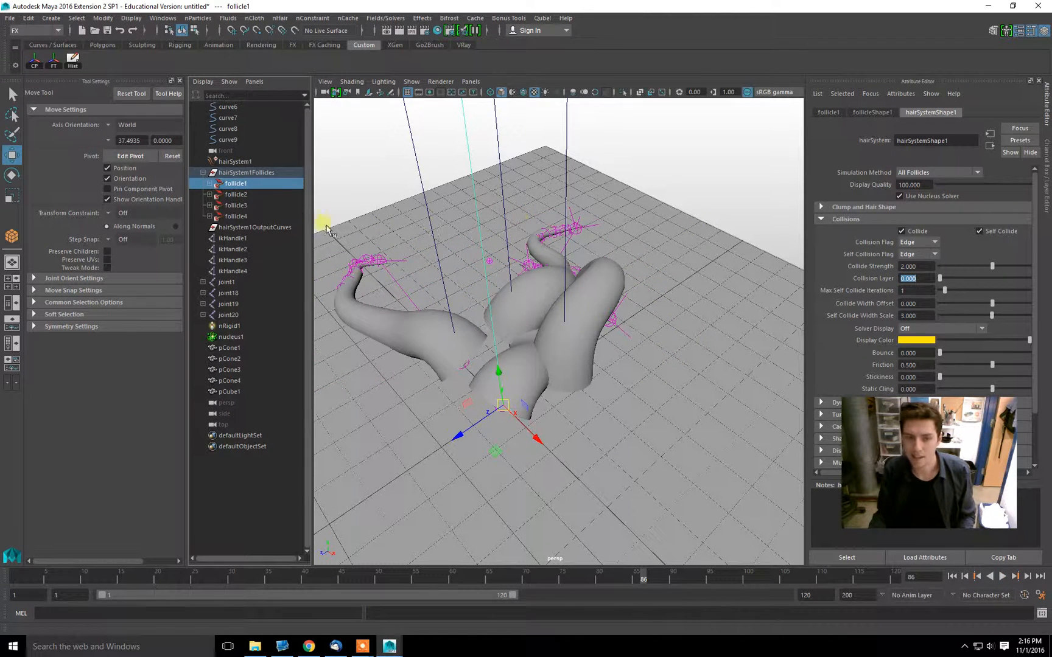
# Select follicle2, try a Self Collide Width Scale of 5.000 on hairSystemShape1, and play the simulation.
pyautogui.click(262, 193)
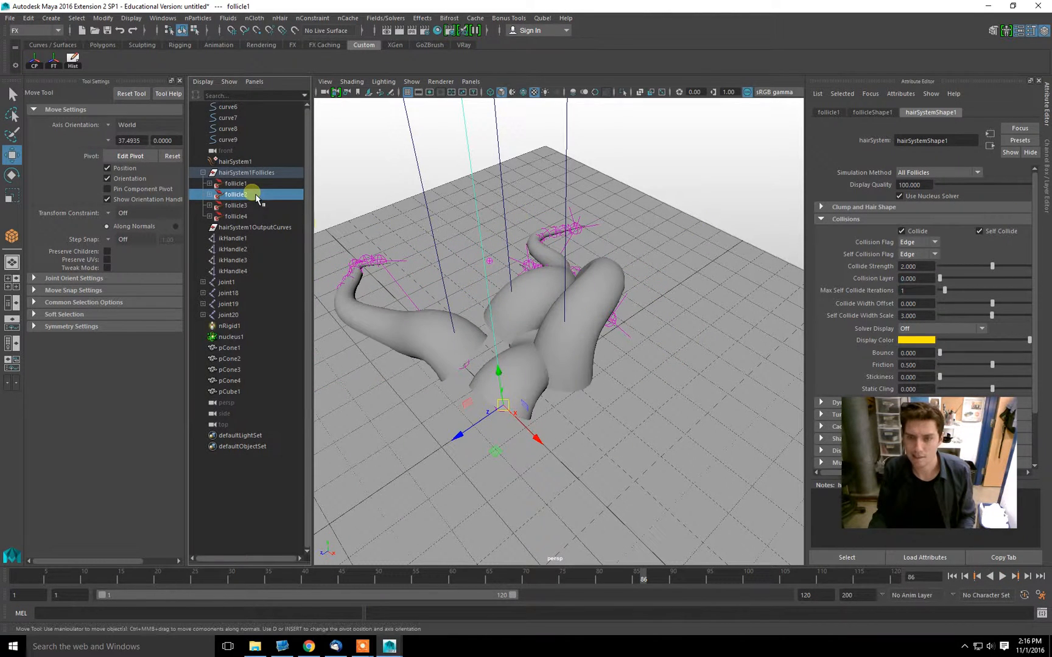
pyautogui.click(861, 207)
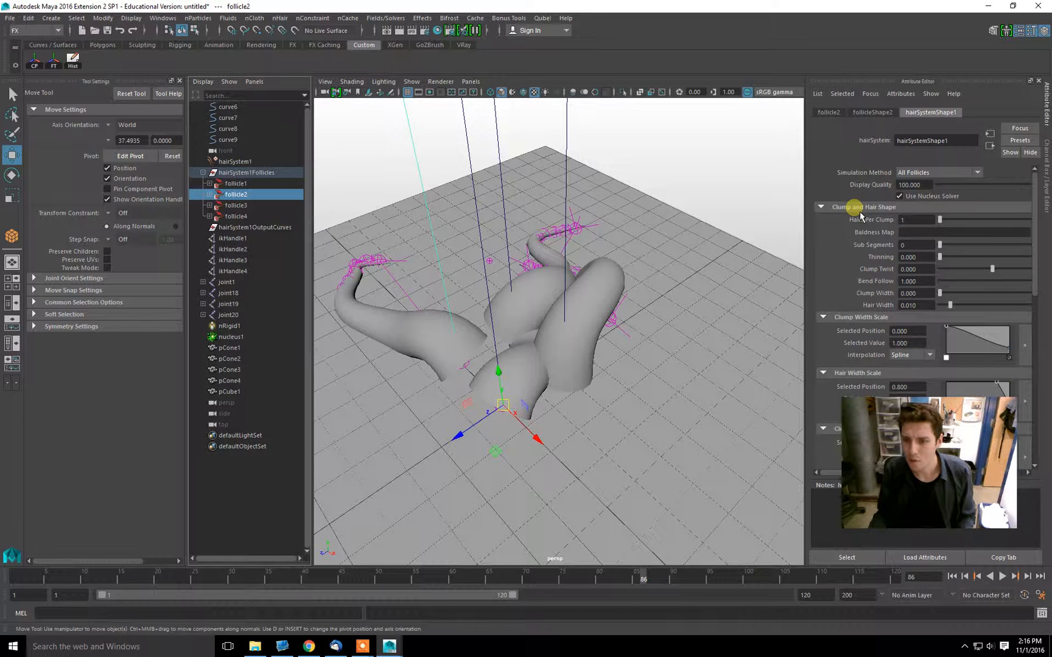
pyautogui.click(859, 210)
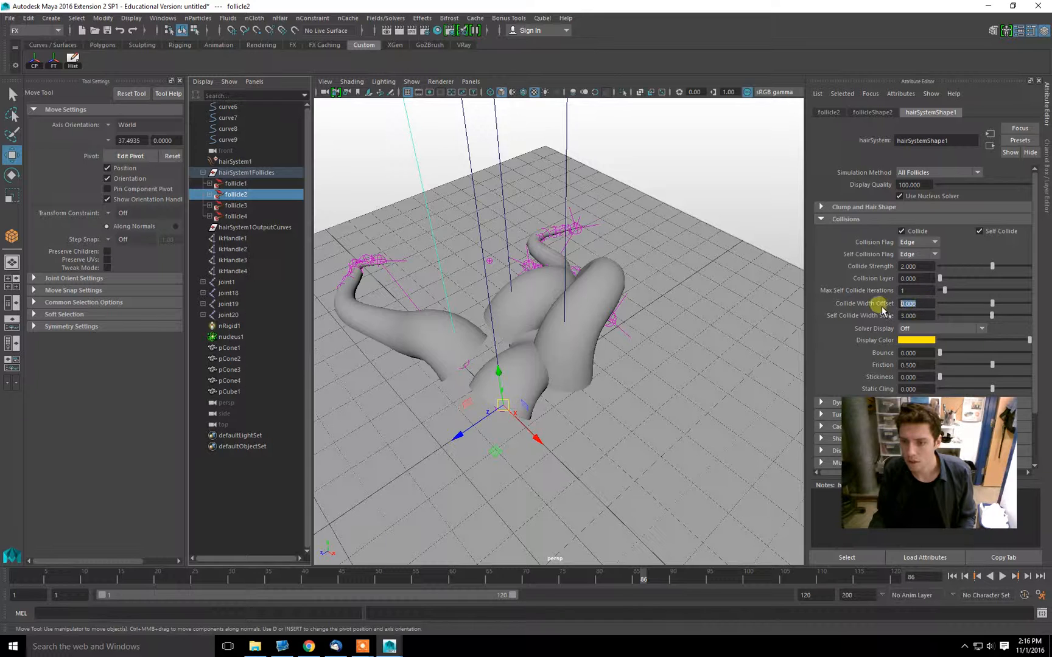
pyautogui.write('5')
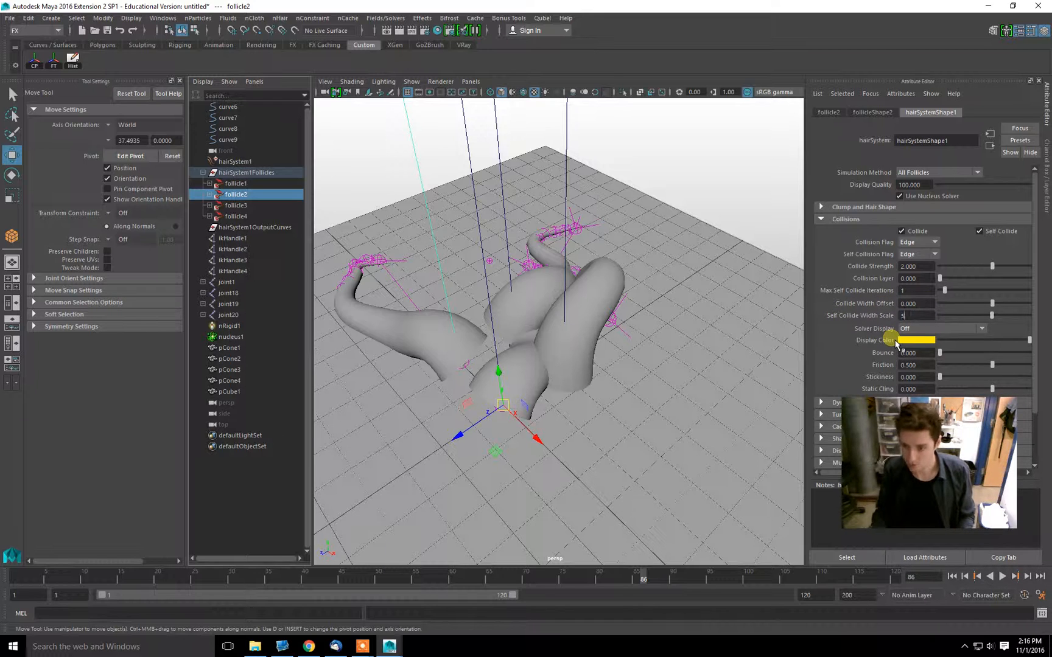
pyautogui.press('Return')
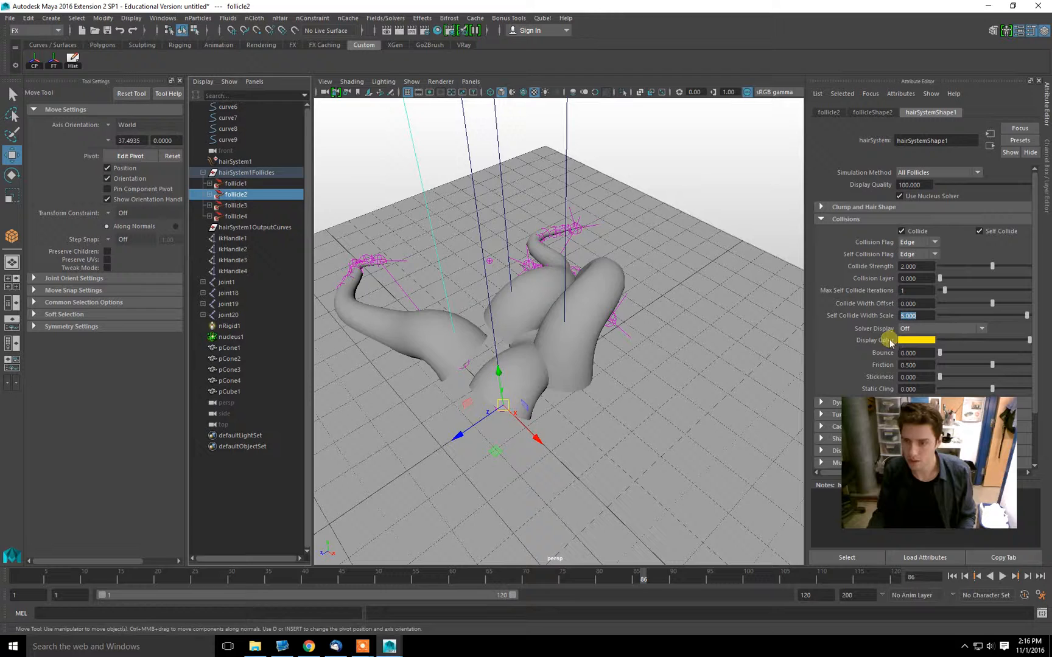
pyautogui.click(1002, 577)
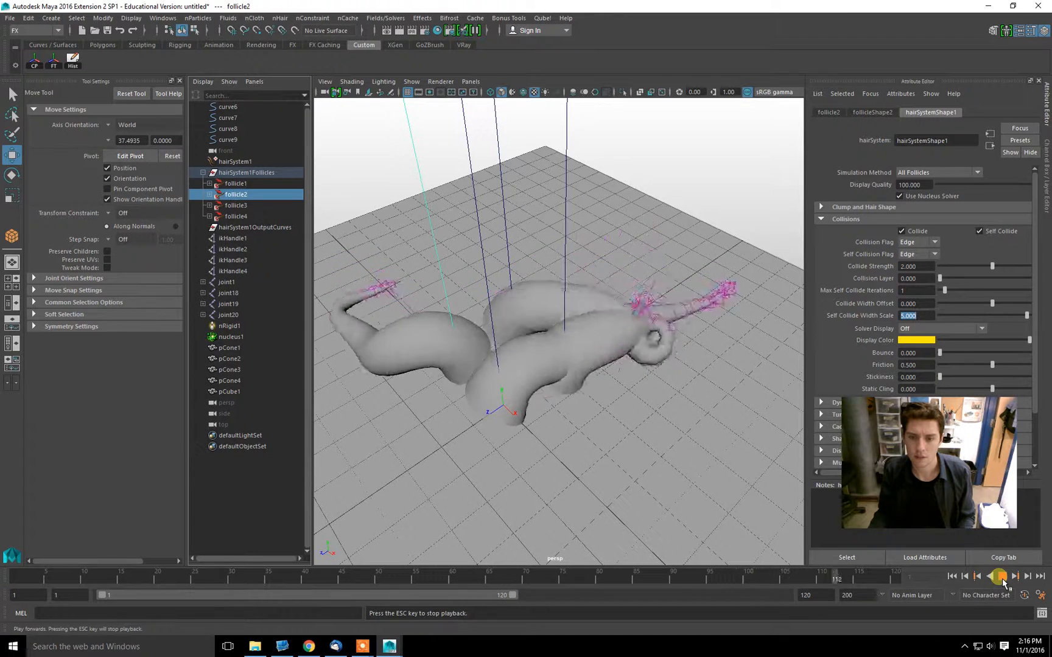
pyautogui.click(1001, 578)
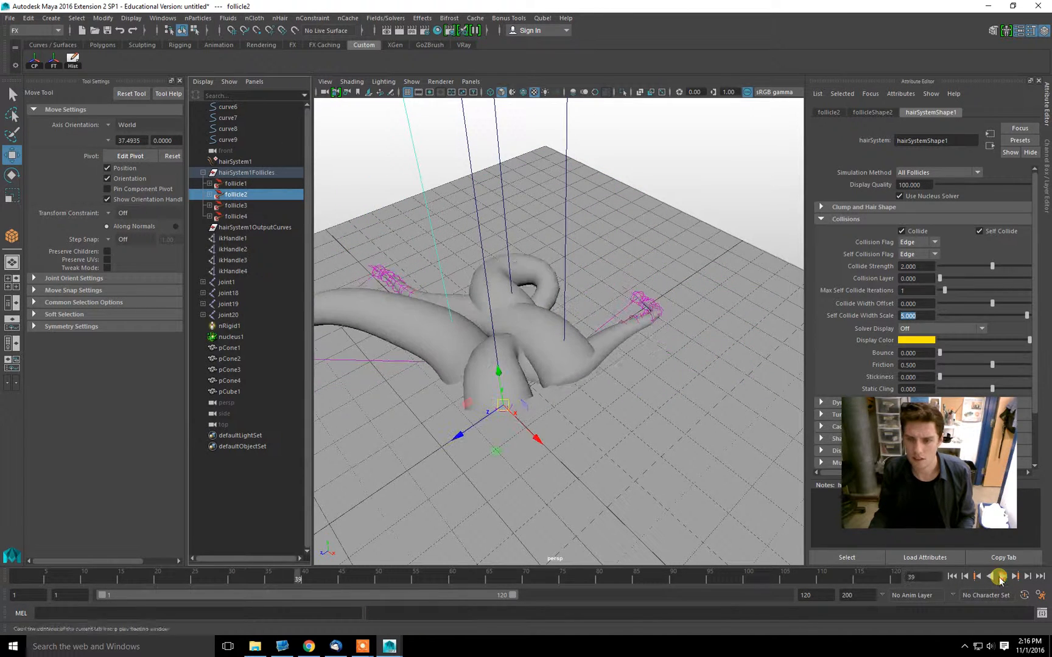
pyautogui.click(1002, 577)
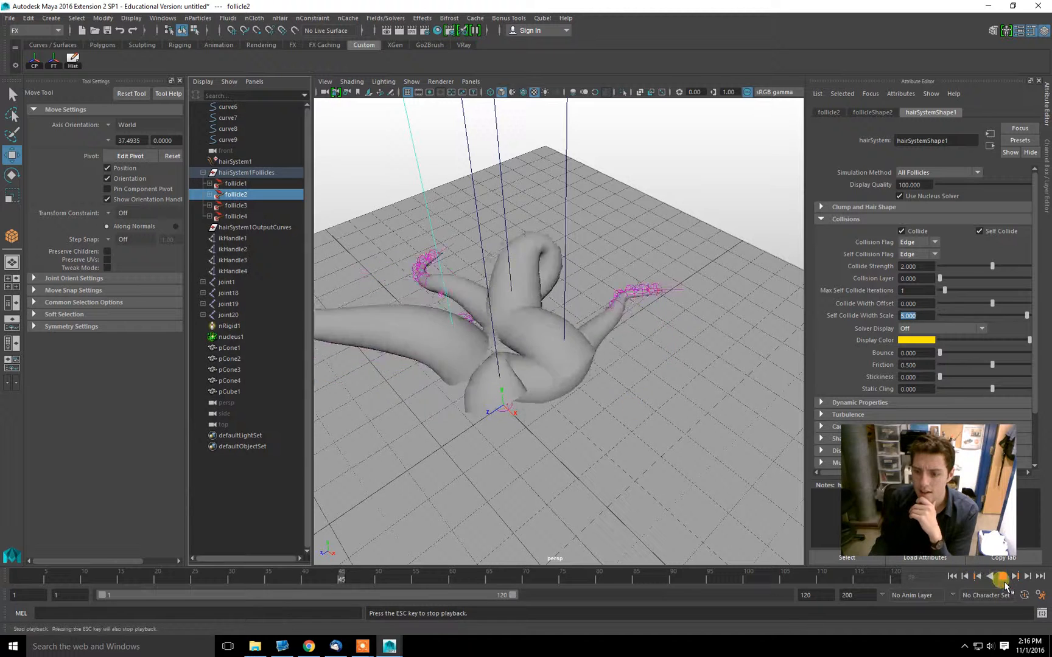
pyautogui.press('Escape')
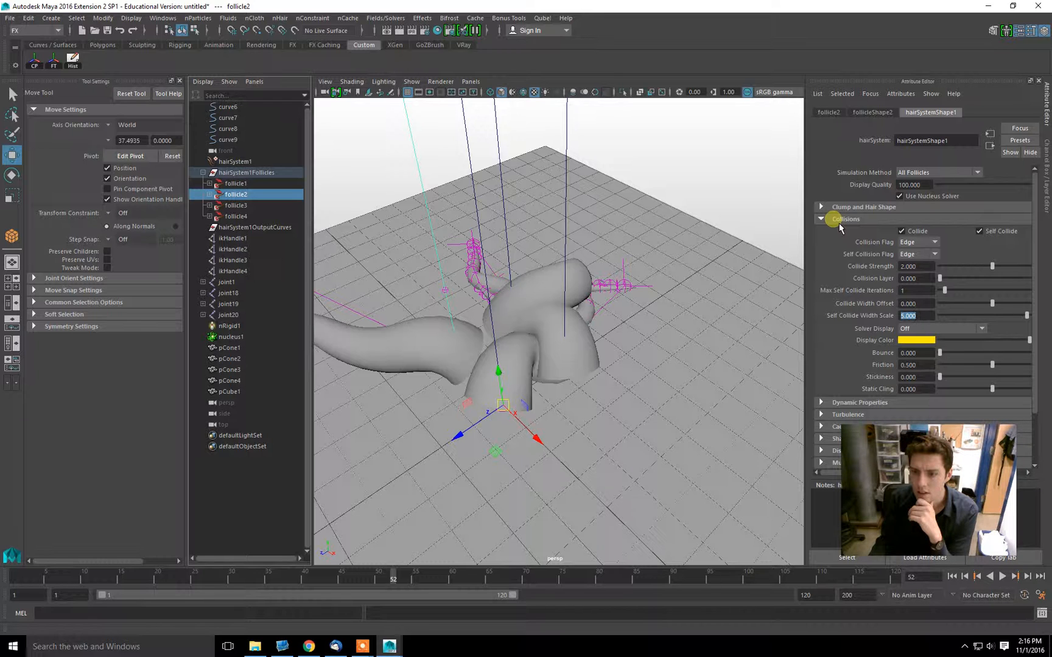
# Set Solver Display to Collision Thickness and Self Collide Width Scale to 10.000, viewing the first frame in wireframe.
pyautogui.click(913, 328)
pyautogui.click(917, 349)
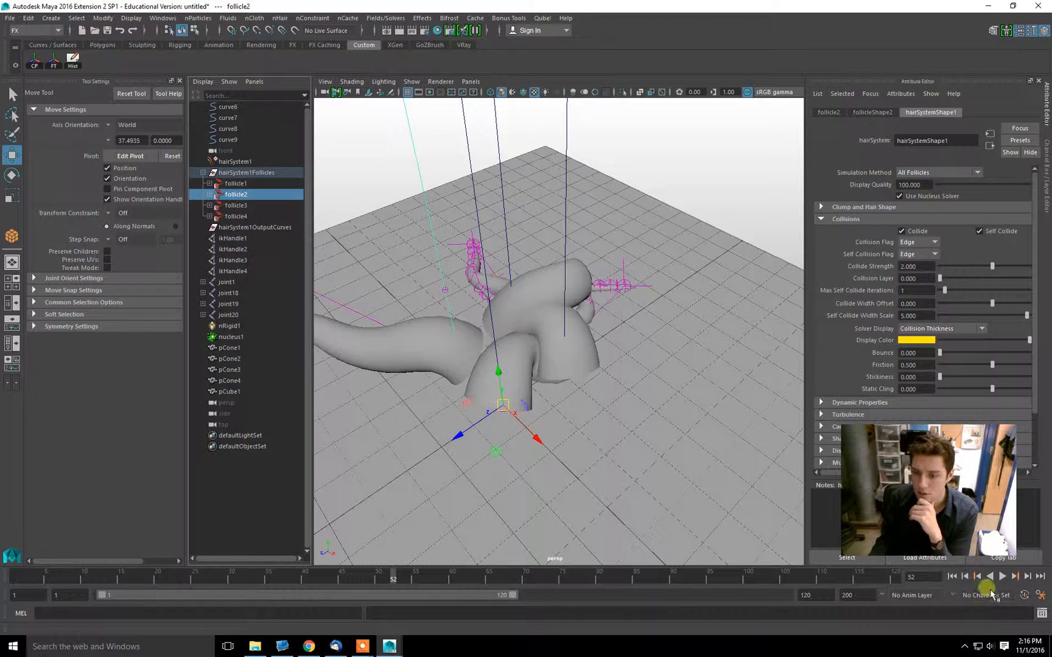
pyautogui.click(955, 577)
pyautogui.keyDown('alt'); pyautogui.moveTo(524, 229); pyautogui.dragTo(500, 171); pyautogui.keyUp('alt')
pyautogui.click(411, 81)
pyautogui.click(419, 115)
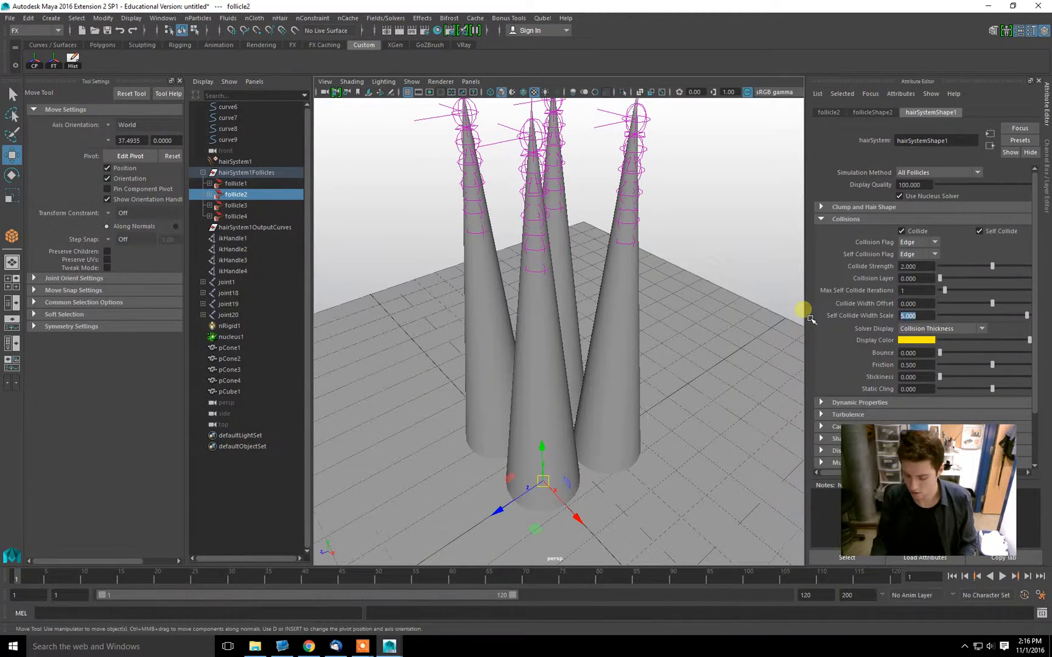
pyautogui.press('4')
pyautogui.keyDown('alt'); pyautogui.moveTo(725, 311); pyautogui.dragTo(683, 314); pyautogui.keyUp('alt')
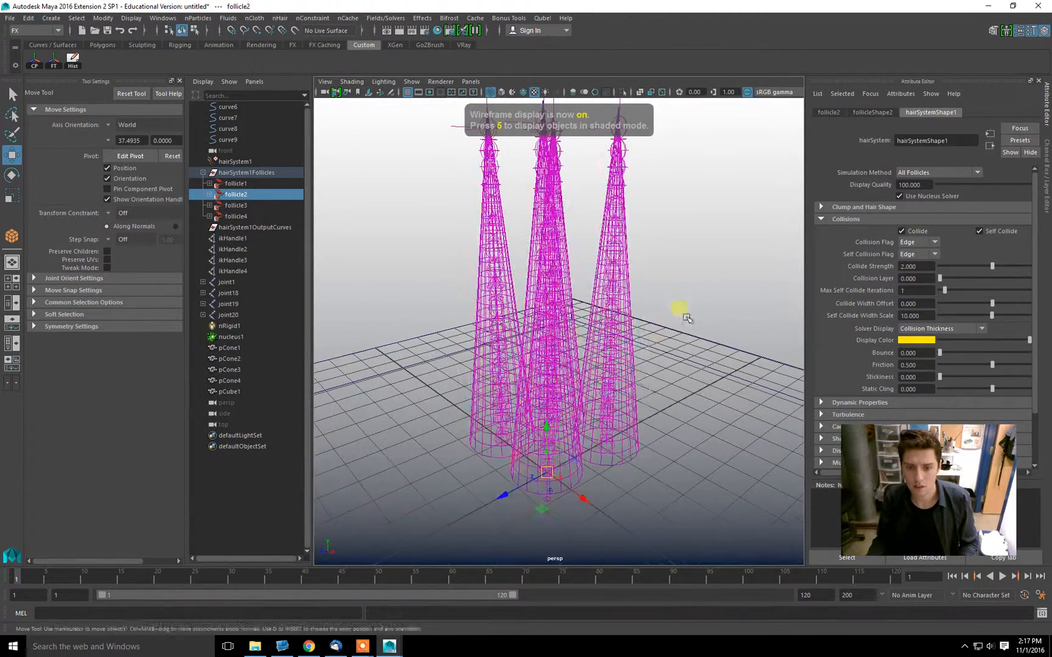
# Select hairSystem1 and inspect the collision thickness around the curves up close in wireframe and shaded display.
pyautogui.click(644, 380)
pyautogui.click(238, 206)
pyautogui.click(242, 185)
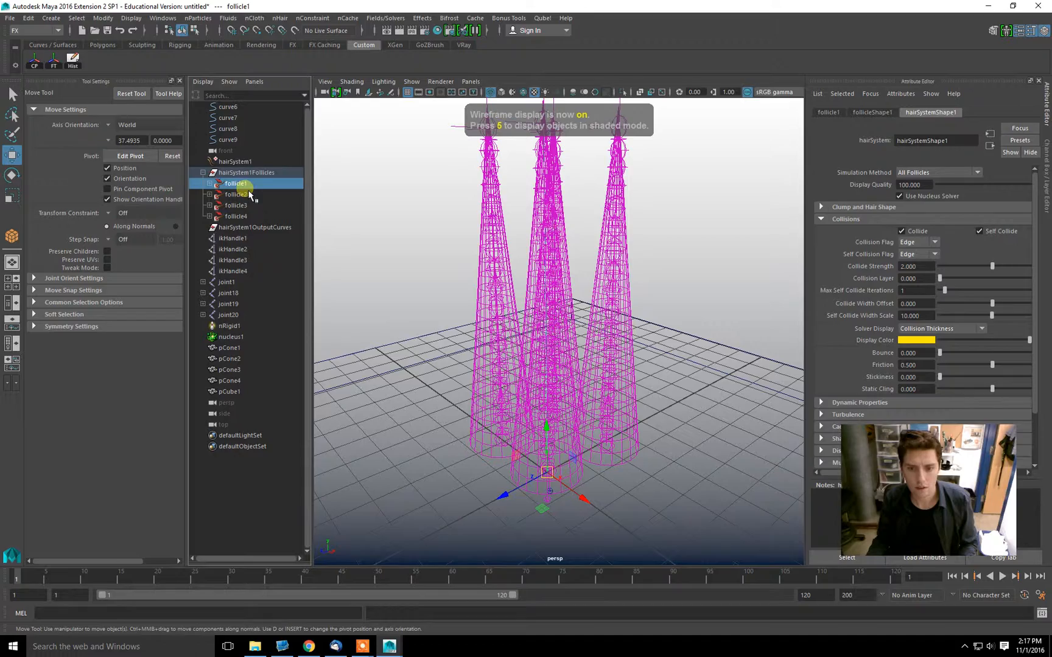
pyautogui.click(240, 163)
pyautogui.keyDown('alt'); pyautogui.moveTo(446, 320); pyautogui.dragTo(481, 334, button='right'); pyautogui.keyUp('alt')
pyautogui.press('5')
pyautogui.keyDown('alt'); pyautogui.moveTo(481, 334); pyautogui.dragTo(519, 354); pyautogui.keyUp('alt')
pyautogui.keyDown('alt'); pyautogui.moveTo(530, 365); pyautogui.dragTo(593, 371, button='right'); pyautogui.keyUp('alt')
pyautogui.press('4')
pyautogui.keyDown('alt'); pyautogui.moveTo(594, 371); pyautogui.dragTo(508, 335); pyautogui.keyUp('alt')
pyautogui.keyDown('alt'); pyautogui.moveTo(508, 335); pyautogui.dragTo(518, 338, button='right'); pyautogui.keyUp('alt')
pyautogui.keyDown('alt'); pyautogui.moveTo(526, 345); pyautogui.dragTo(615, 336); pyautogui.keyUp('alt')
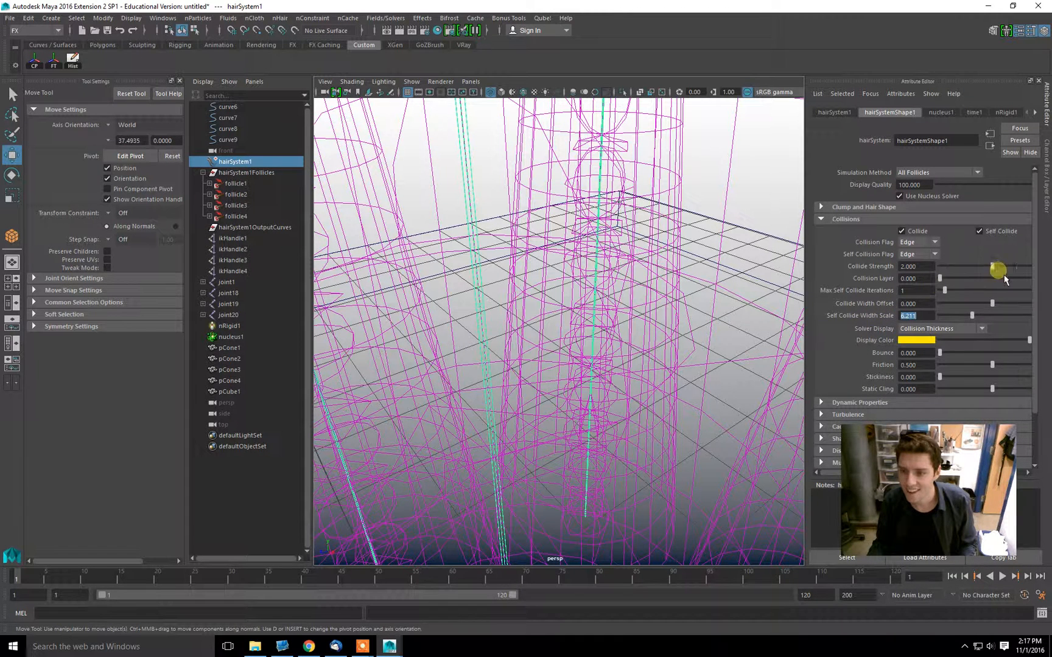
# Set hairSystemShape1's Self Collide Width Scale to 50.000 and its Solver Display to Self Collision Thickness.
pyautogui.write('50')
pyautogui.press('Return')
pyautogui.keyDown('alt'); pyautogui.moveTo(683, 332); pyautogui.dragTo(709, 314); pyautogui.keyUp('alt')
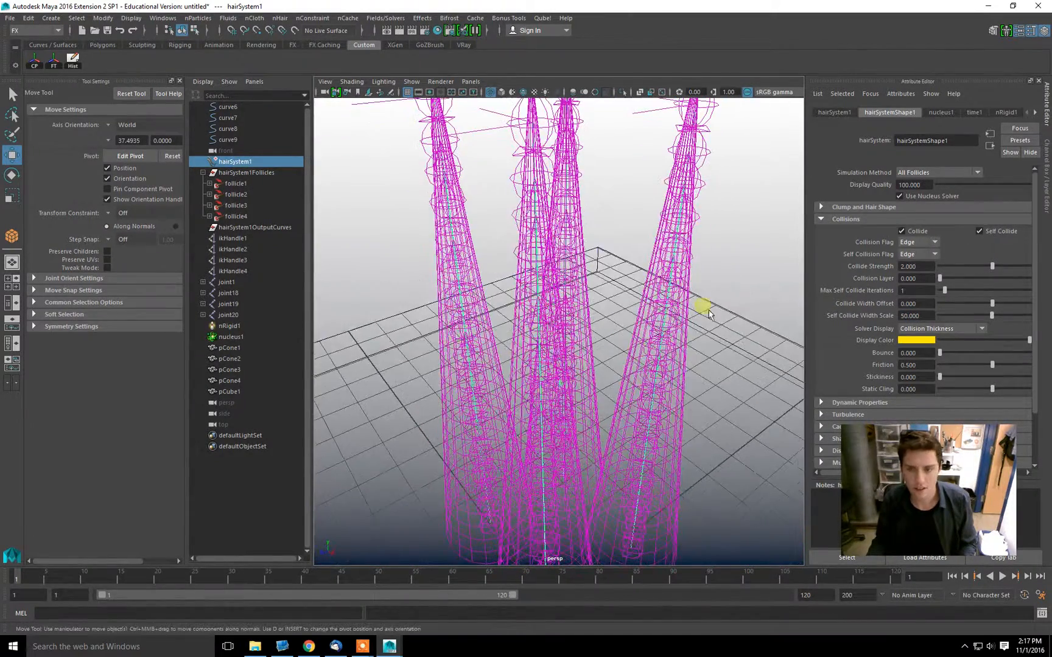
pyautogui.click(942, 330)
pyautogui.click(925, 352)
pyautogui.click(947, 330)
pyautogui.click(938, 362)
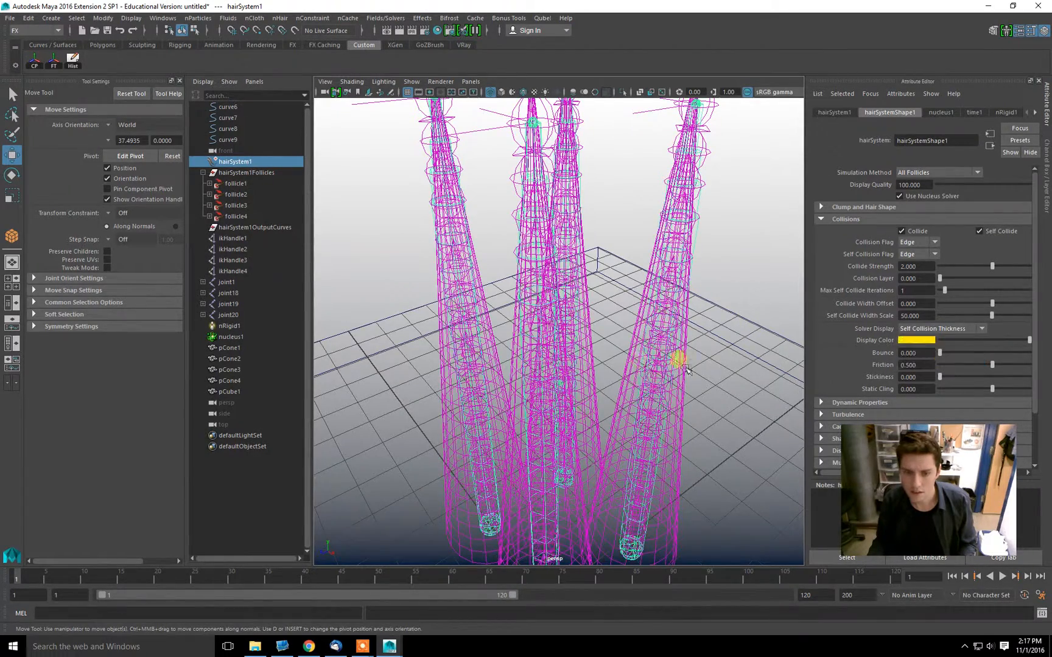
# Set Self Collide Width Scale to 100.000 and view the self-collision volumes on the cones in shaded display.
pyautogui.scroll(-1, 684, 364)
pyautogui.moveTo(675, 350)
pyautogui.keyDown('alt'); pyautogui.mouseDown()
pyautogui.moveTo(674, 338)
pyautogui.moveTo(690, 336)
pyautogui.mouseUp(); pyautogui.keyUp('alt')
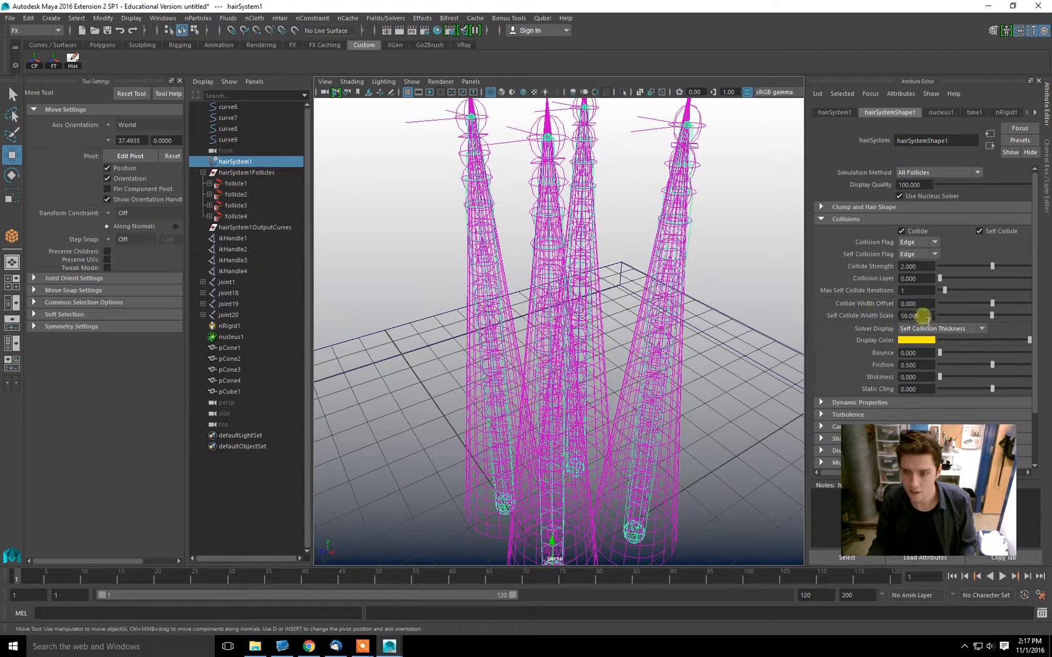
pyautogui.press('Return')
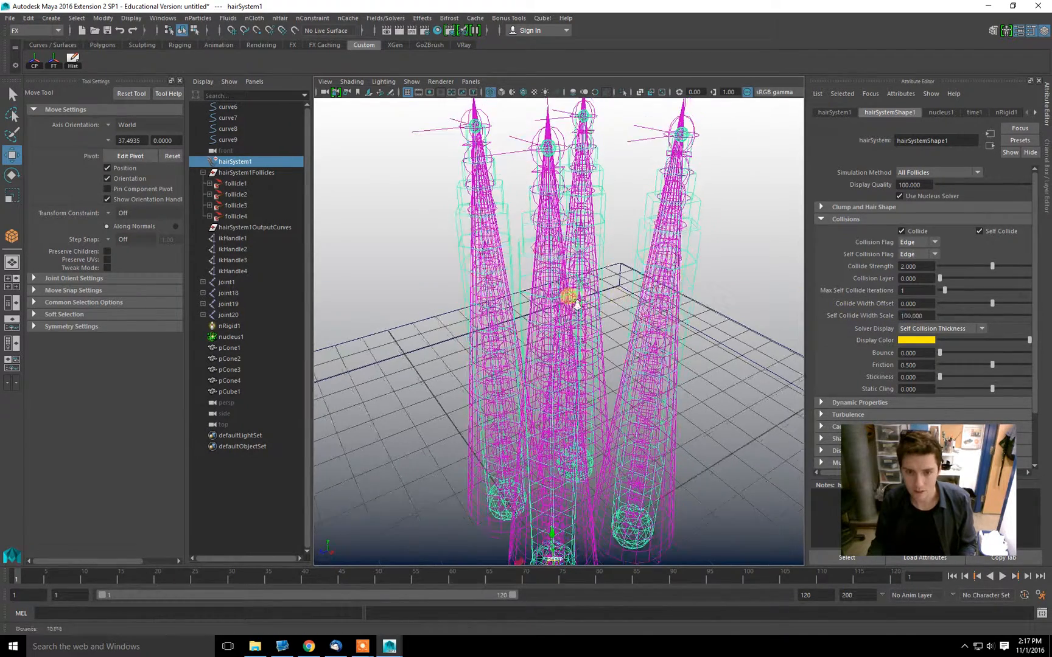
pyautogui.press('5')
pyautogui.keyDown('alt'); pyautogui.moveTo(694, 340); pyautogui.dragTo(676, 339); pyautogui.keyUp('alt')
pyautogui.moveTo(675, 339)
pyautogui.keyDown('alt'); pyautogui.mouseDown(button='right')
pyautogui.moveTo(567, 336)
pyautogui.moveTo(643, 329)
pyautogui.mouseUp(button='right'); pyautogui.keyUp('alt')
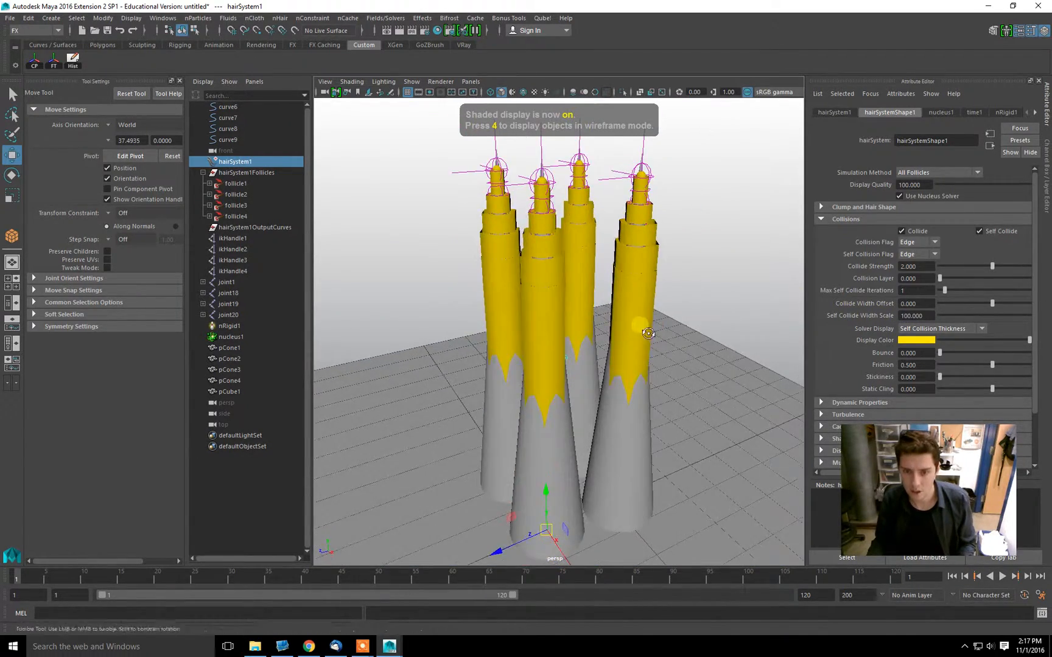
# Switch Solver Display to Collision Thickness and compare the cones in wireframe and shaded display.
pyautogui.click(964, 329)
pyautogui.click(928, 352)
pyautogui.keyDown('alt'); pyautogui.moveTo(633, 277); pyautogui.dragTo(723, 291); pyautogui.keyUp('alt')
pyautogui.press('4')
pyautogui.press('5')
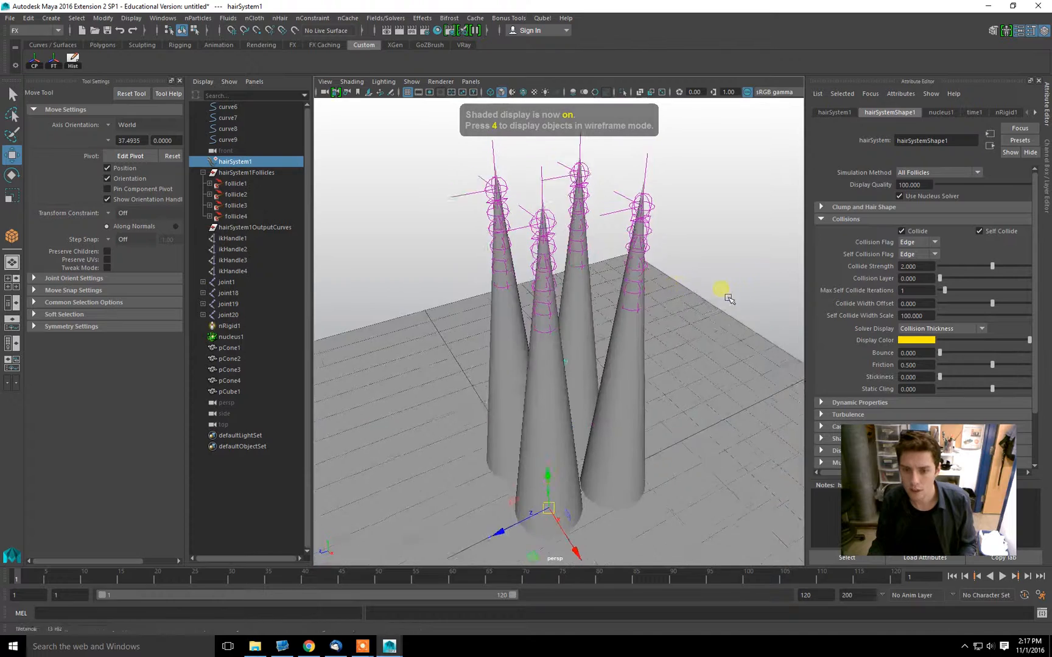
# Play the simulation and inspect the tentacles' collisions with each other from several angles.
pyautogui.click(1006, 578)
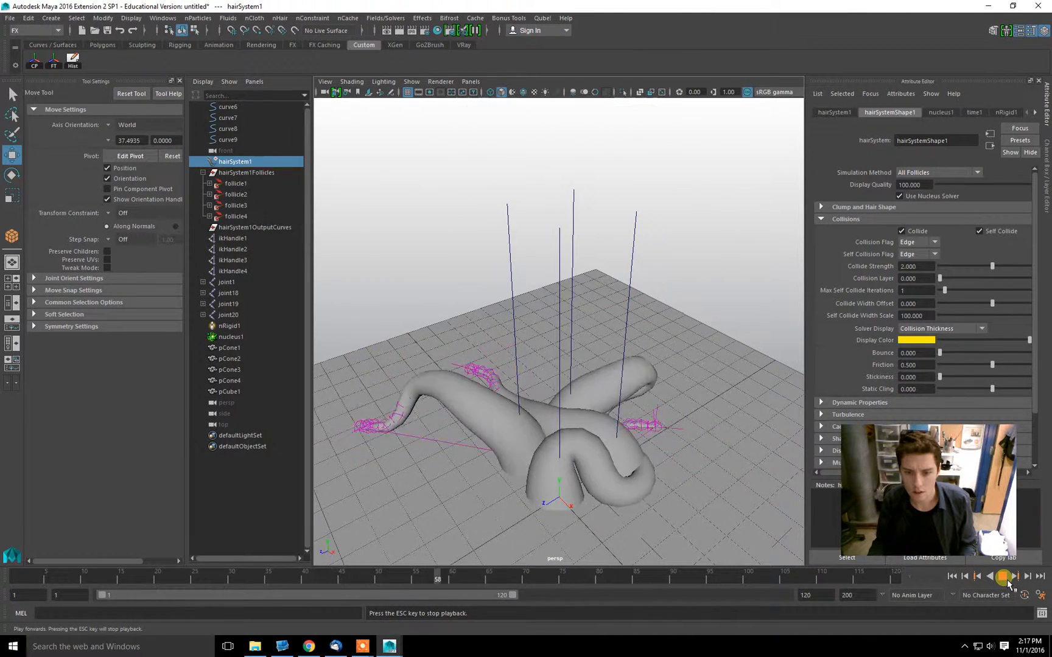
pyautogui.keyDown('alt'); pyautogui.moveTo(639, 462); pyautogui.dragTo(580, 461); pyautogui.keyUp('alt')
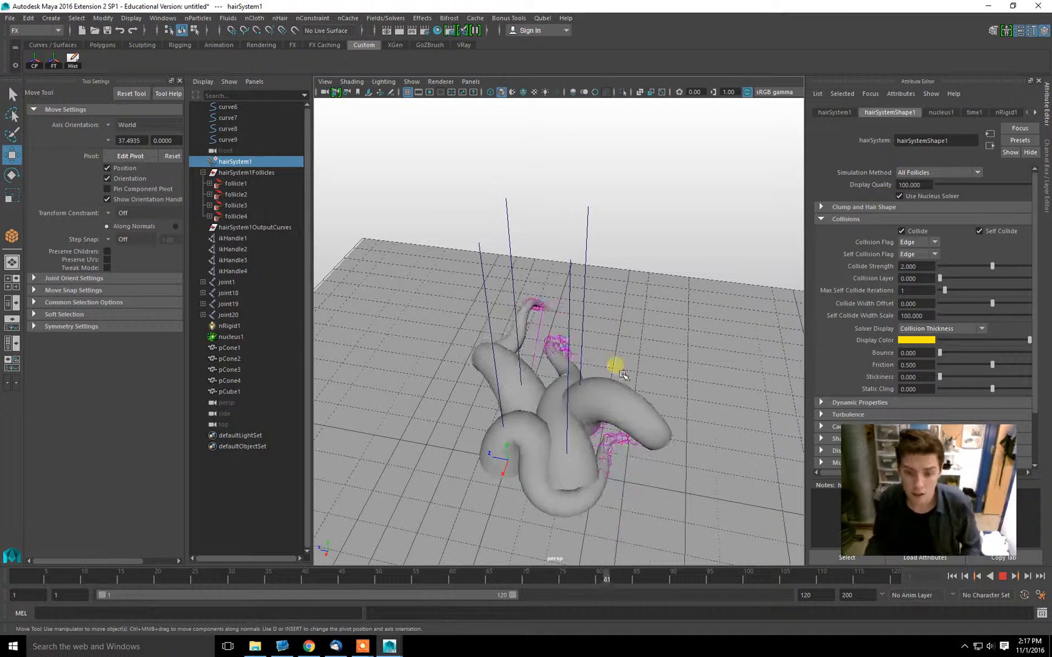
pyautogui.scroll(-1, 675, 340)
pyautogui.keyDown('alt'); pyautogui.moveTo(676, 340); pyautogui.dragTo(700, 329); pyautogui.keyUp('alt')
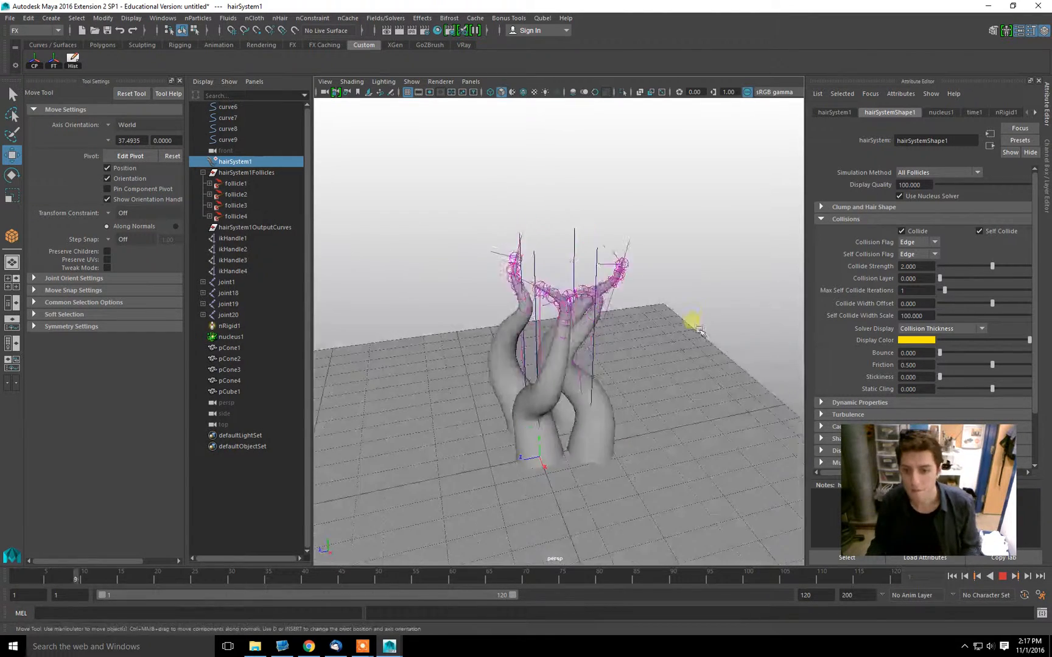
pyautogui.keyDown('alt'); pyautogui.moveTo(699, 330); pyautogui.dragTo(711, 341, button='right'); pyautogui.keyUp('alt')
pyautogui.keyDown('alt'); pyautogui.moveTo(711, 341); pyautogui.dragTo(726, 338); pyautogui.keyUp('alt')
pyautogui.press('Escape')
# Set Solver Display to Self Collision Thickness, inspect the volumes on the bent tentacles, and return to the first frame.
pyautogui.click(968, 331)
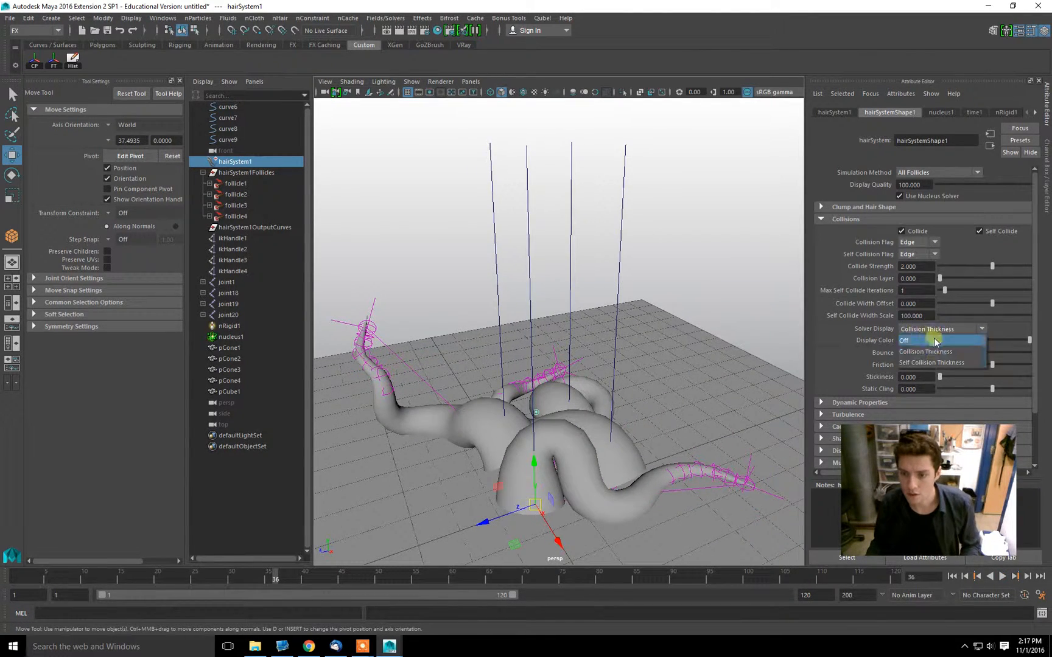
pyautogui.click(931, 363)
pyautogui.moveTo(551, 402)
pyautogui.keyDown('alt'); pyautogui.mouseDown()
pyautogui.moveTo(530, 410)
pyautogui.moveTo(679, 433)
pyautogui.mouseUp(); pyautogui.keyUp('alt')
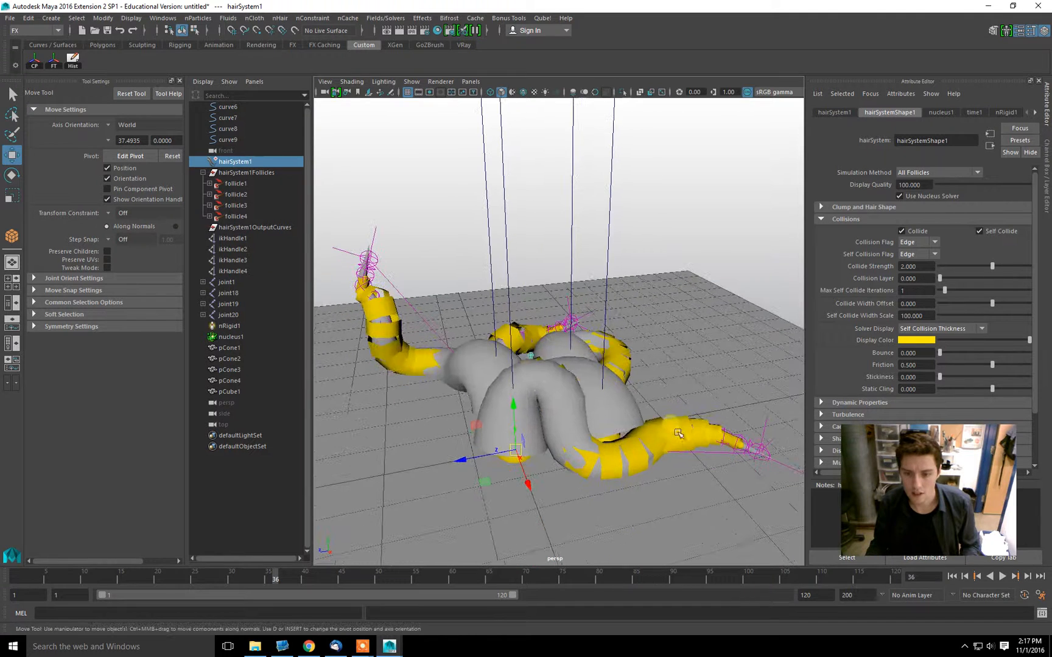
pyautogui.click(952, 576)
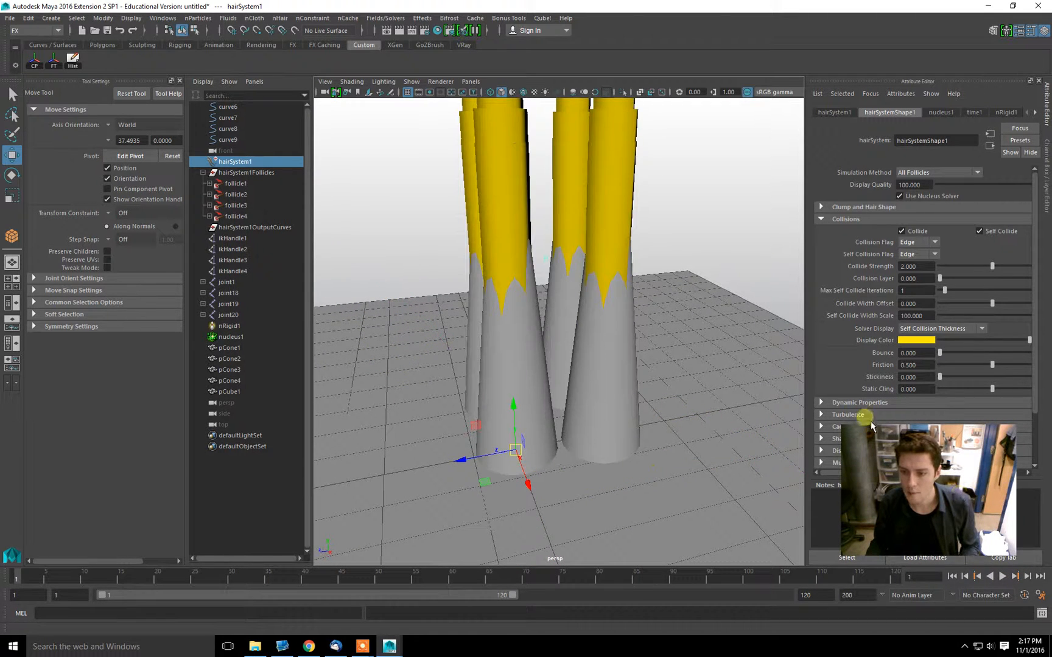
# Examine hairSystemShape1's Dynamic Properties, including its stretch and bend resistances, Start Curve Attract and Forces.
pyautogui.click(859, 403)
pyautogui.scroll(-3, 843, 356)
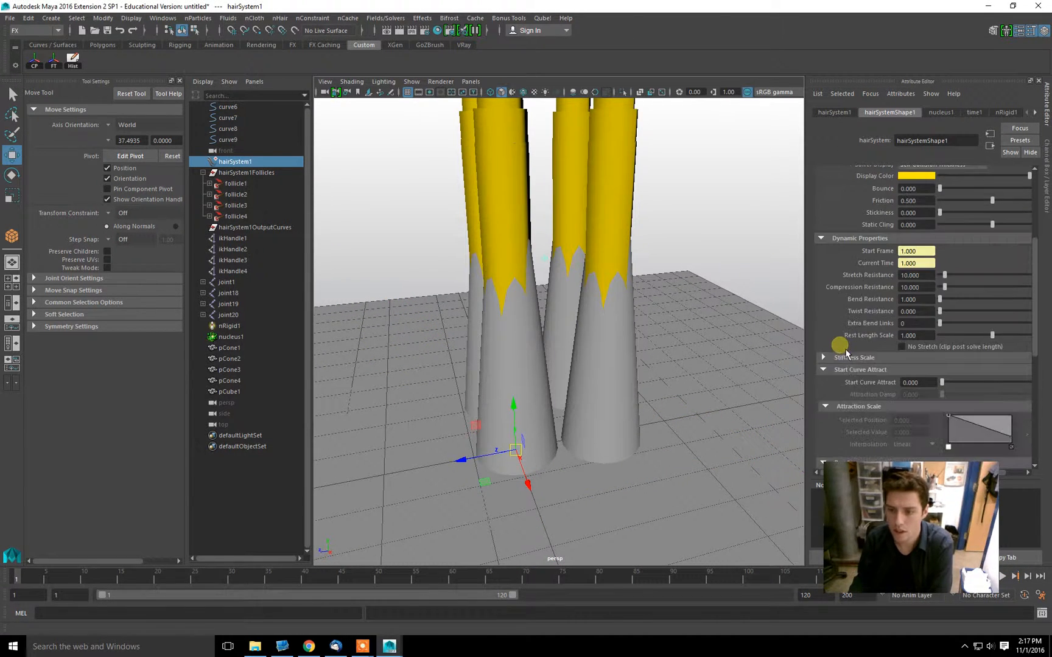
pyautogui.scroll(2, 847, 340)
pyautogui.click(843, 119)
pyautogui.click(883, 109)
pyautogui.scroll(-4, 843, 341)
pyautogui.scroll(-1, 857, 306)
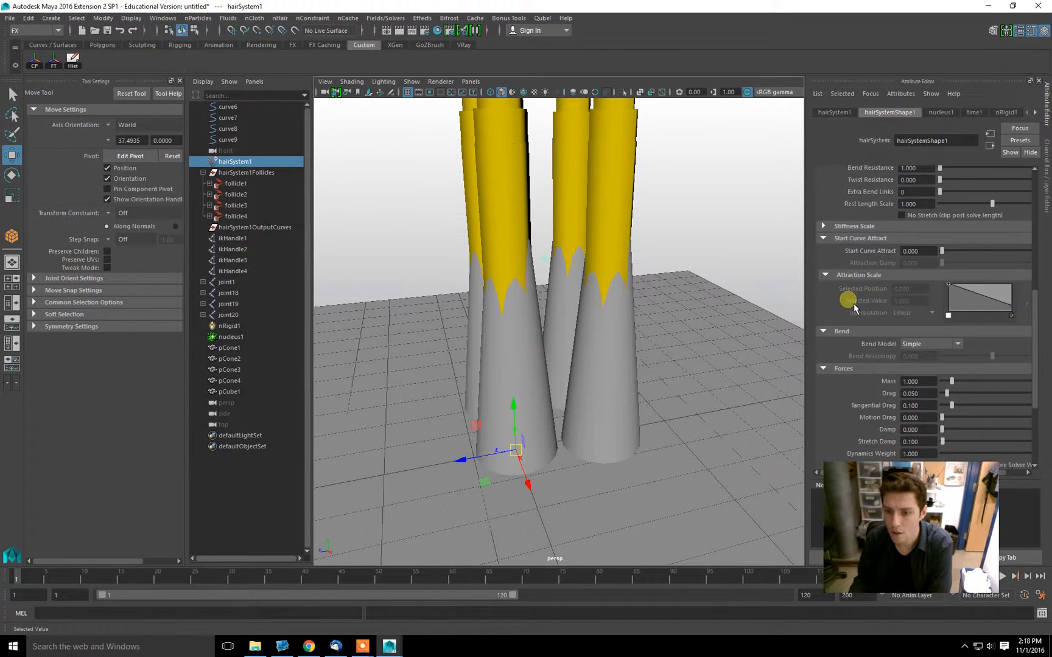
# Collapse the Start Curve Attract, Bend and Forces sections of hairSystemShape1, and set Collide Strength to 1.0 under Collisions.
pyautogui.scroll(-2, 848, 285)
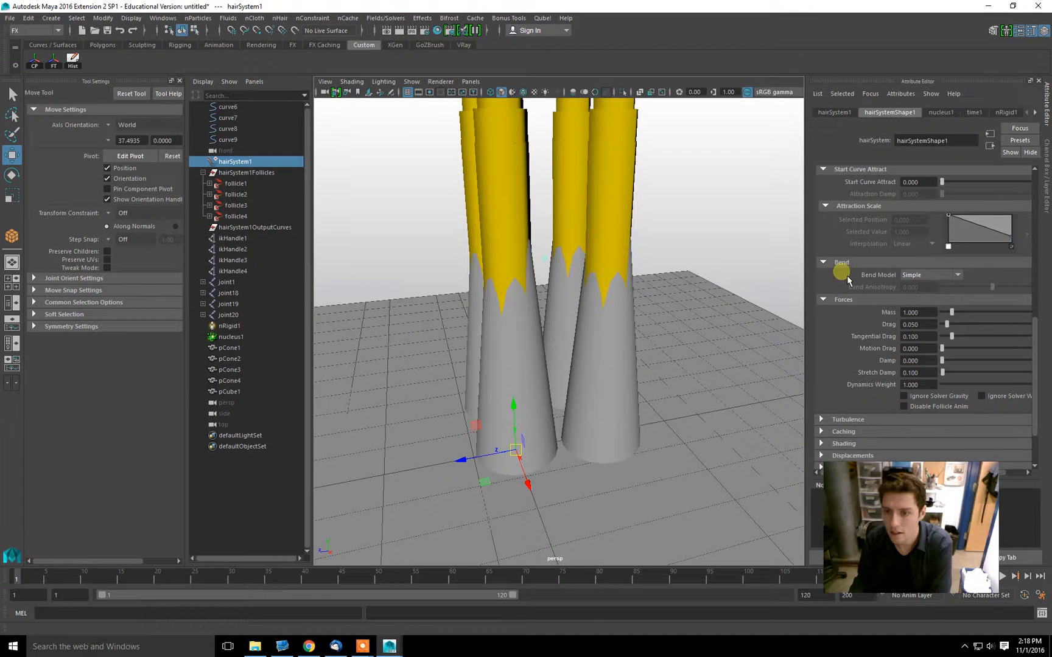
pyautogui.scroll(1, 878, 260)
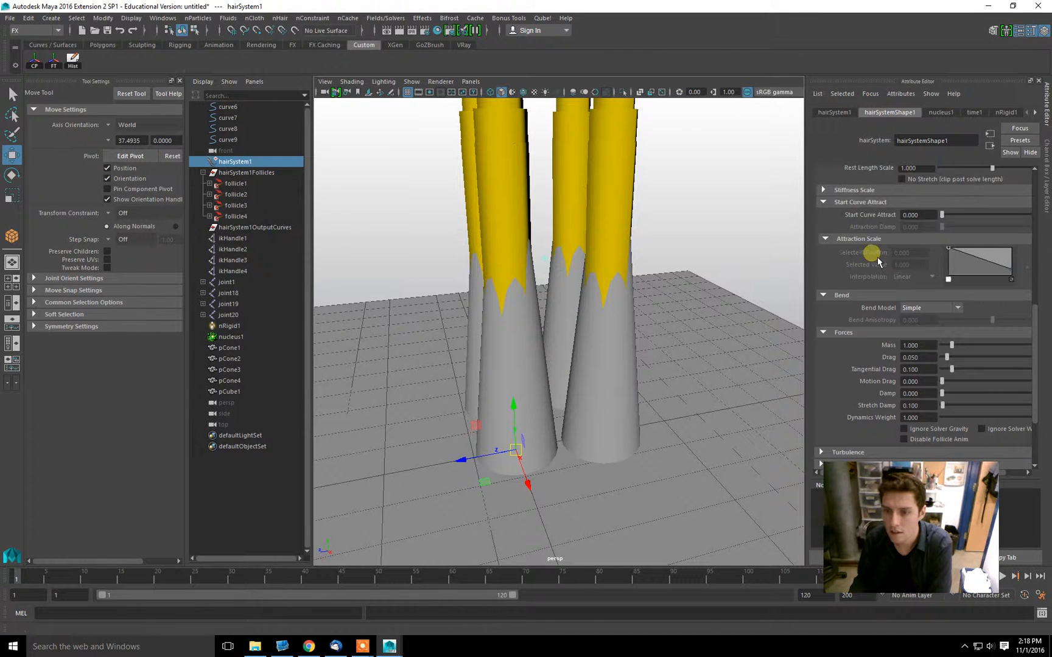
pyautogui.click(846, 297)
pyautogui.click(844, 307)
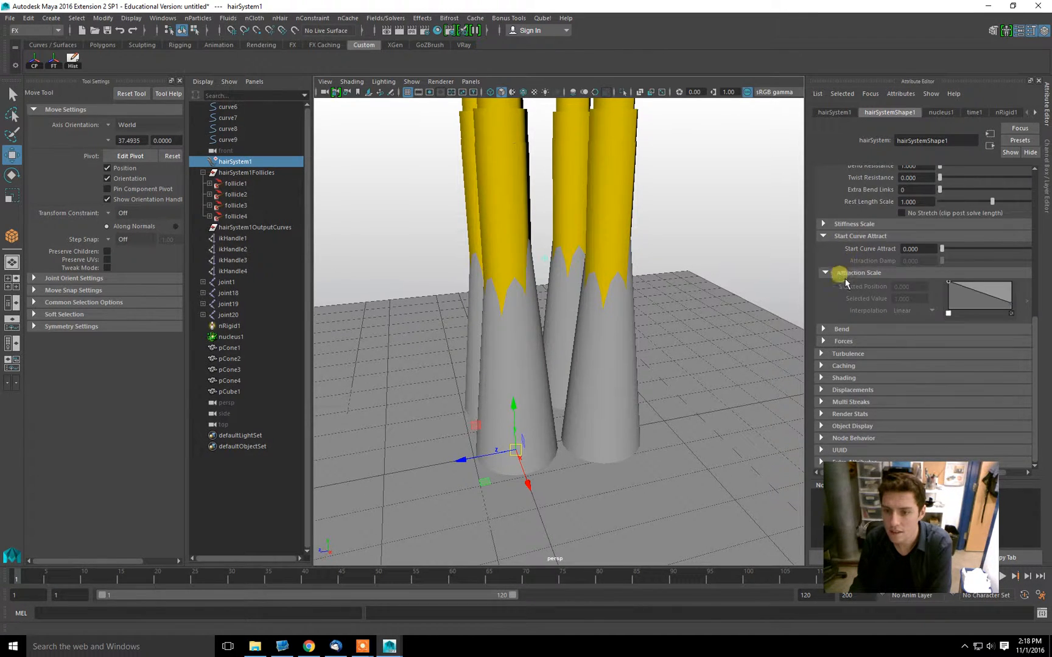
pyautogui.click(844, 275)
pyautogui.click(852, 277)
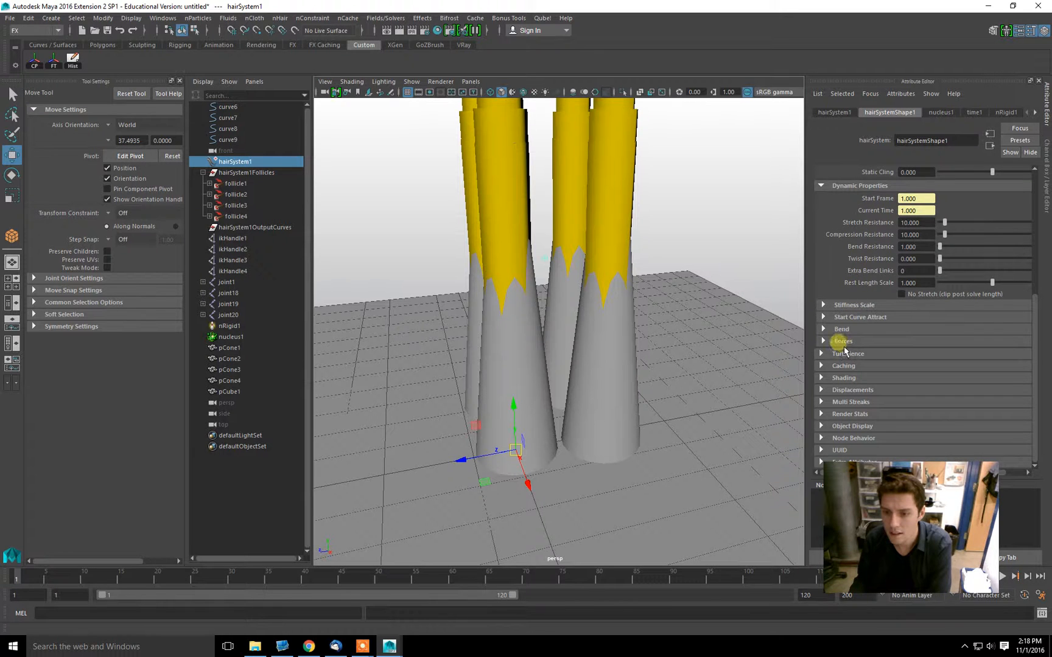
pyautogui.scroll(5, 857, 321)
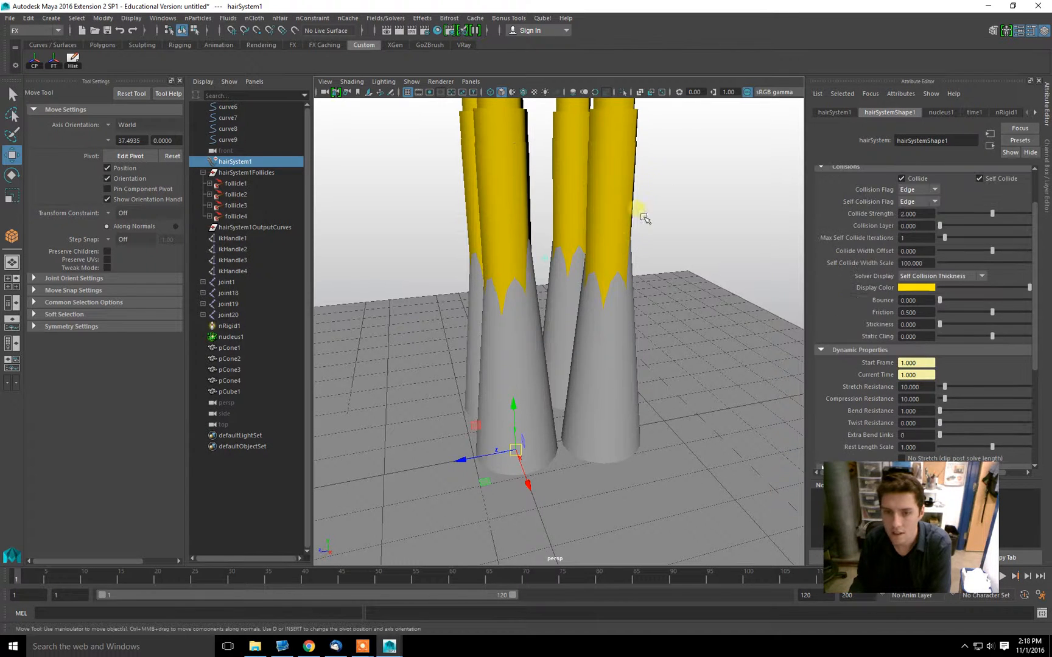
pyautogui.press('f')
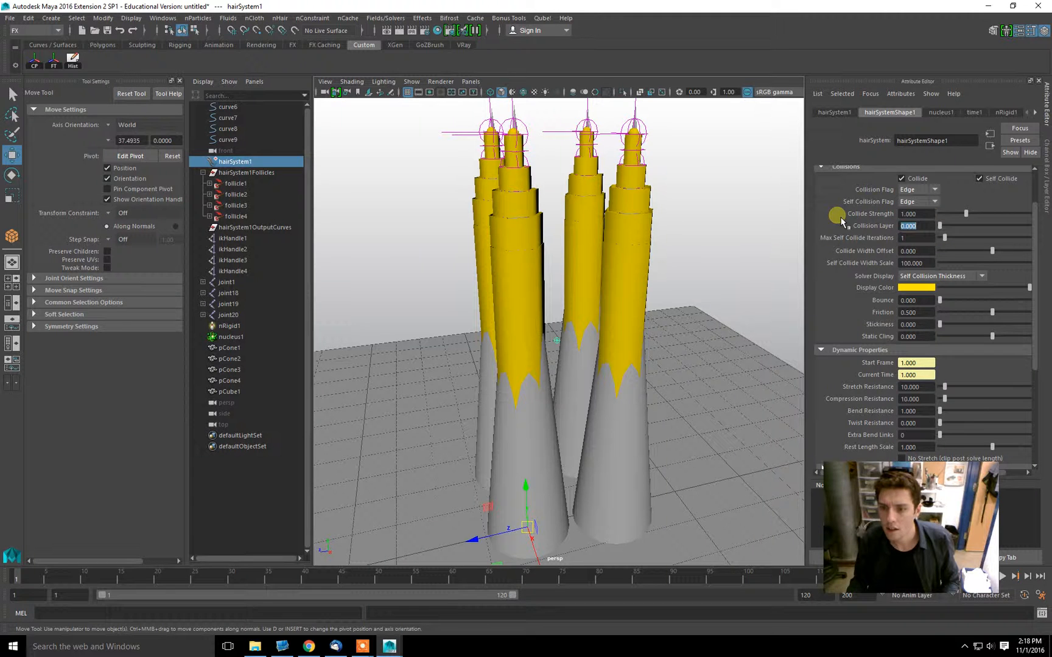
pyautogui.click(696, 232)
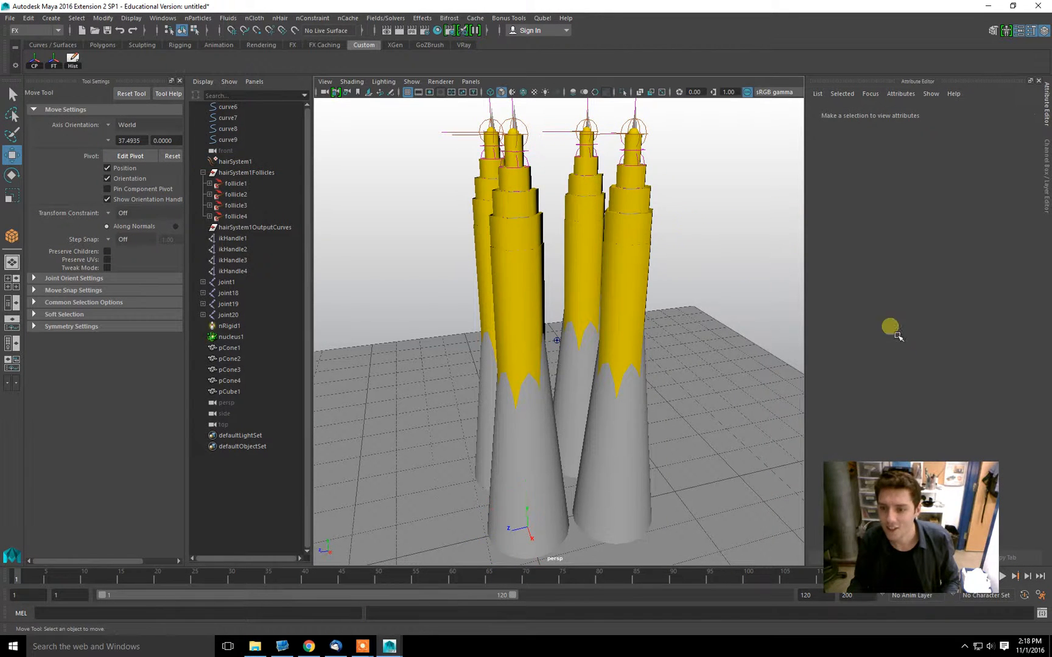
# Play the simulation with the playback end extended to frame 1200, and inspect the tentacles' collisions from several angles.
pyautogui.keyDown('alt'); pyautogui.moveTo(688, 294); pyautogui.dragTo(700, 296); pyautogui.keyUp('alt')
pyautogui.moveTo(914, 545); pyautogui.dragTo(936, 483)
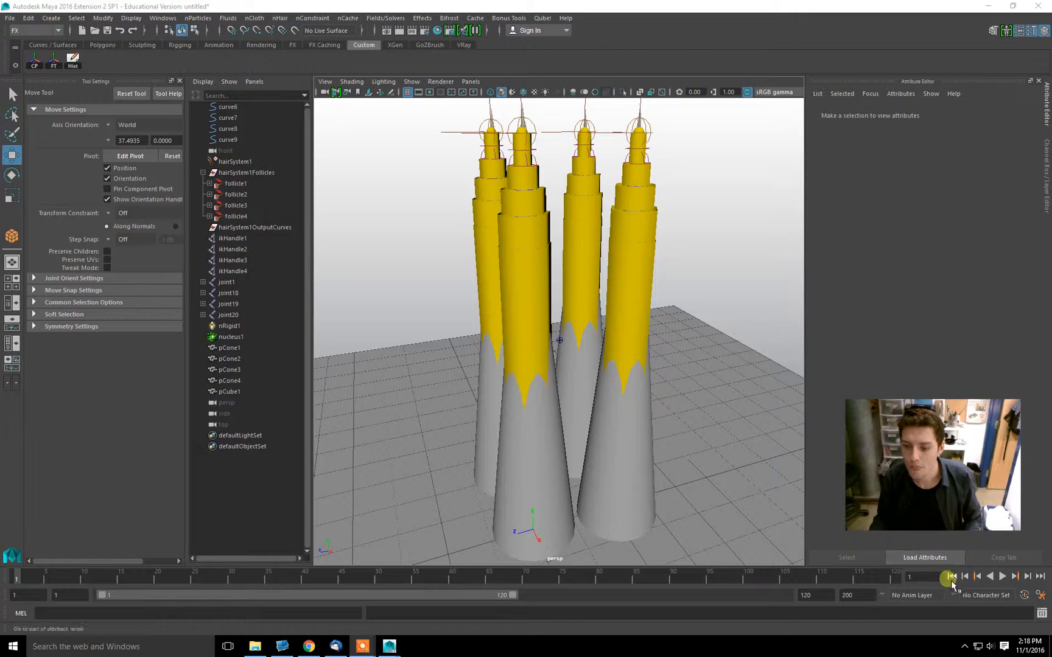
pyautogui.click(1001, 576)
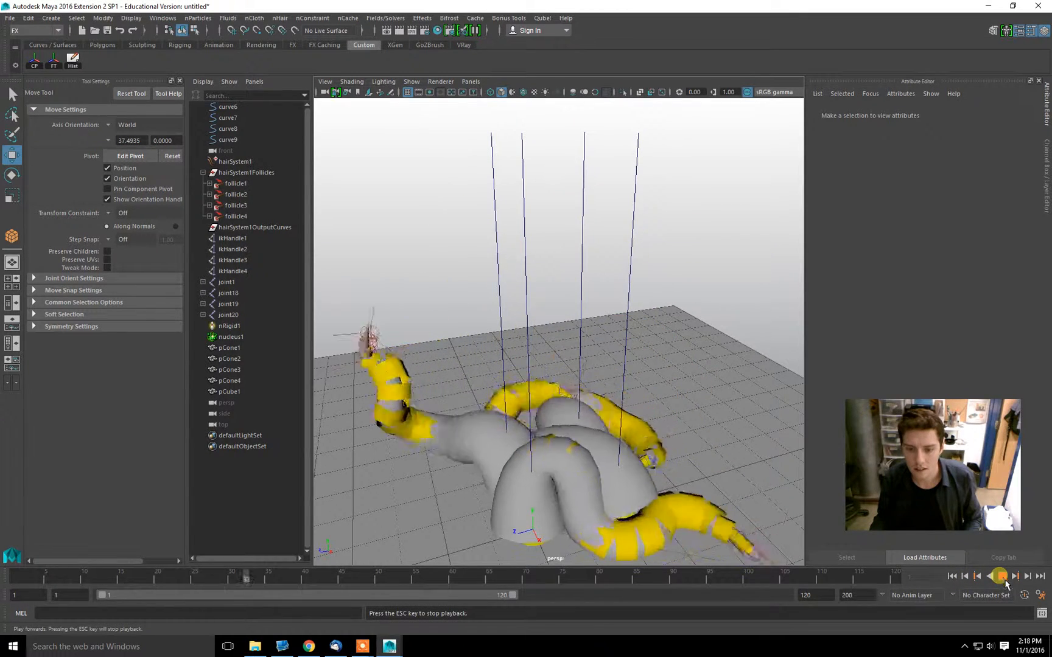
pyautogui.keyDown('alt'); pyautogui.moveTo(565, 384); pyautogui.dragTo(657, 472); pyautogui.keyUp('alt')
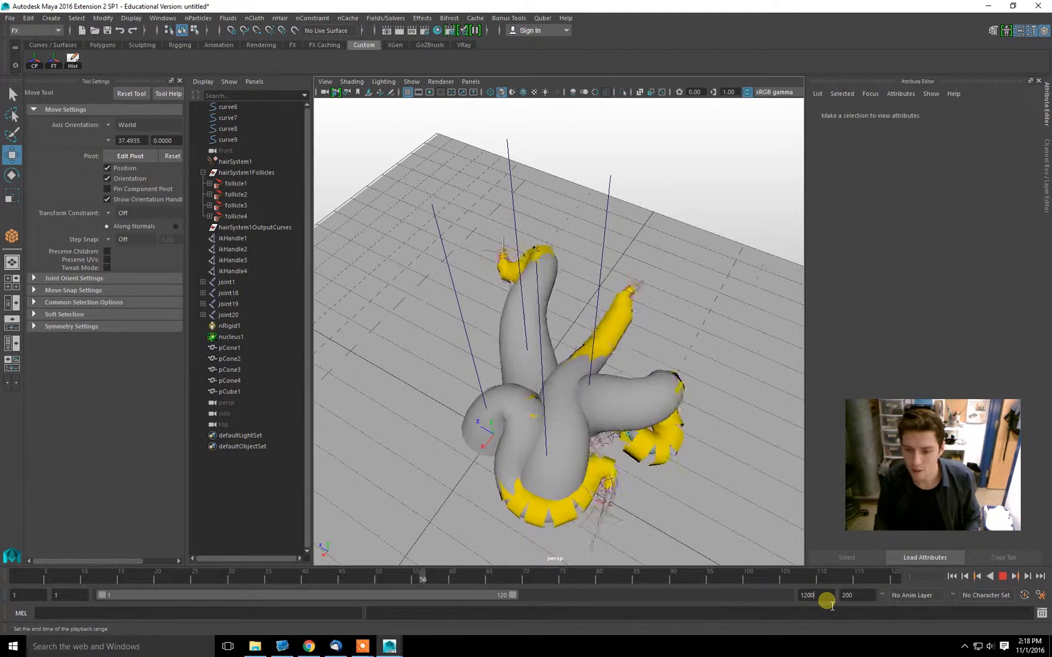
pyautogui.press('Return')
pyautogui.keyDown('alt'); pyautogui.moveTo(566, 423); pyautogui.dragTo(680, 411); pyautogui.keyUp('alt')
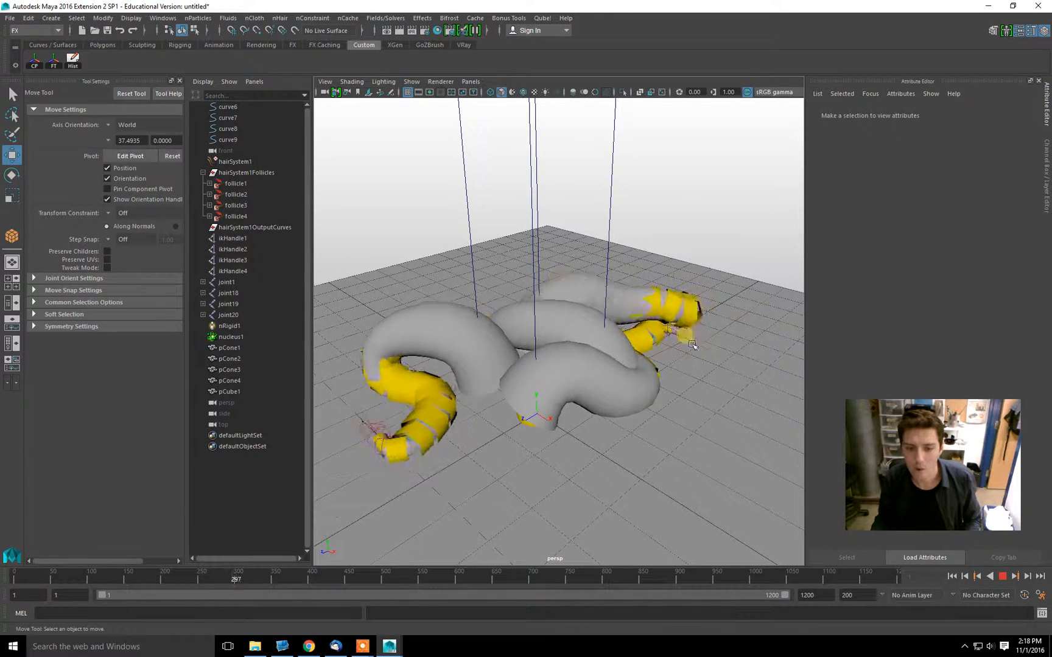
pyautogui.press('Escape')
# Set the Solver Display of hairSystem1 to Collision Thickness and clear the selection.
pyautogui.click(238, 161)
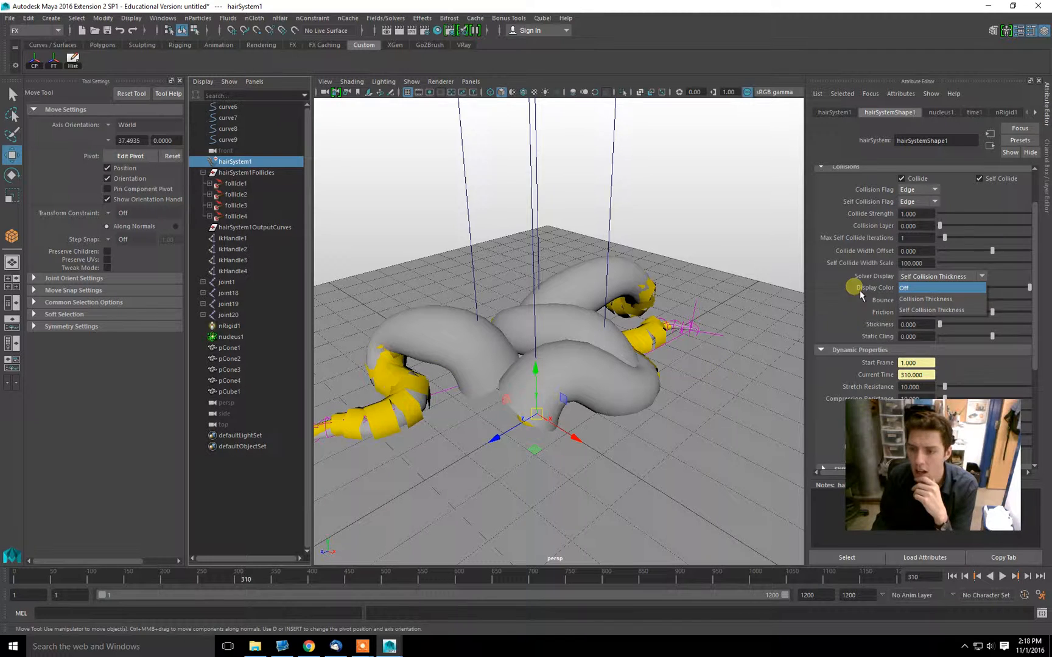
pyautogui.click(827, 320)
pyautogui.click(422, 422)
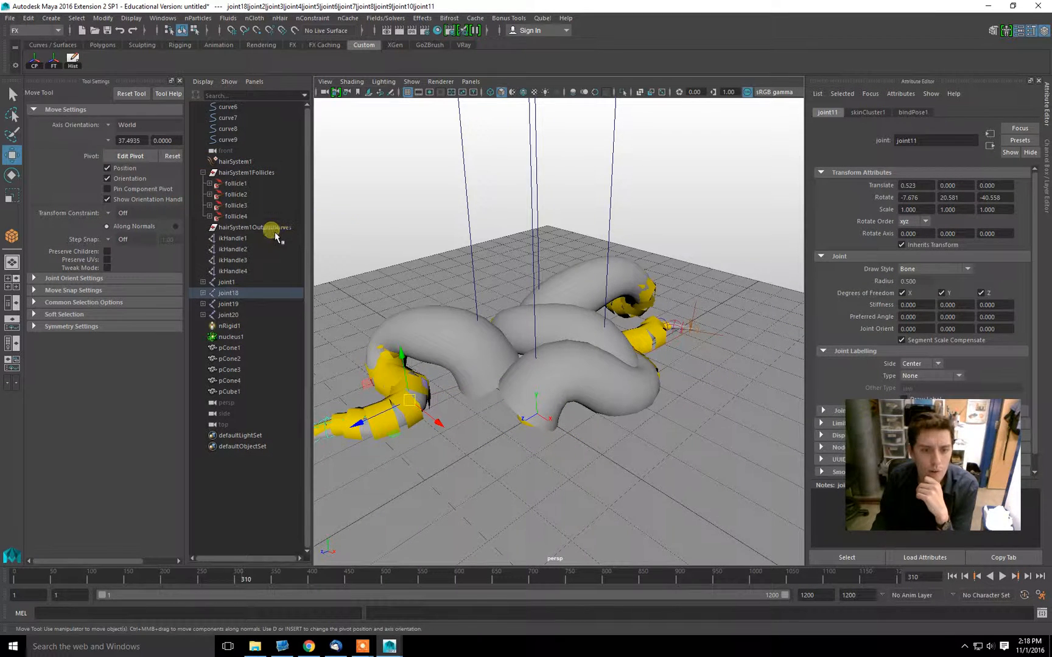
pyautogui.click(235, 162)
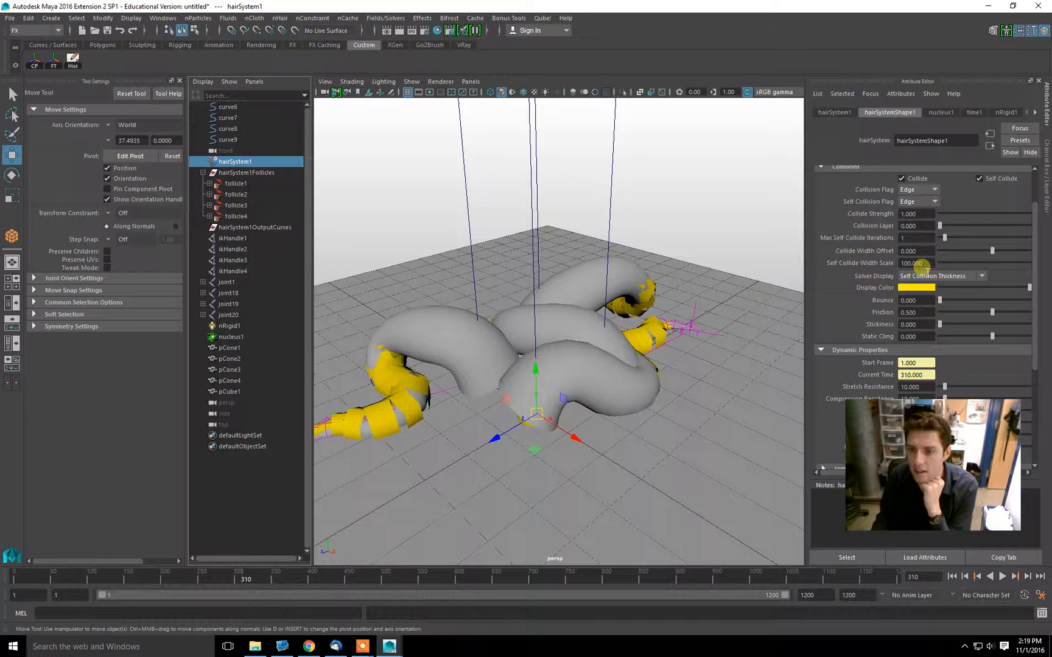
pyautogui.click(947, 279)
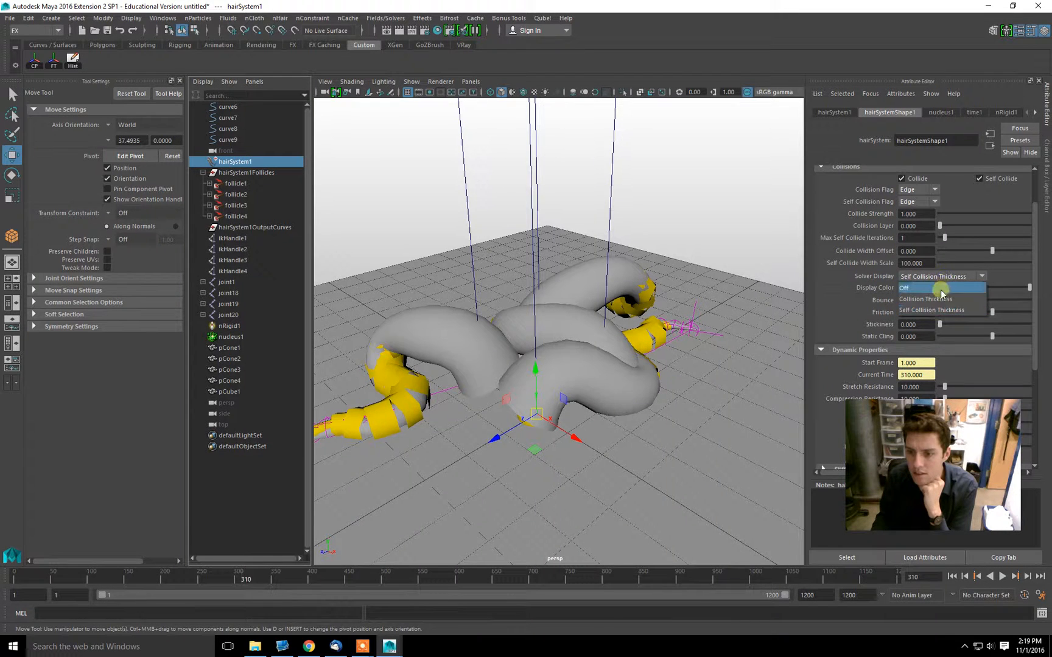
pyautogui.click(940, 289)
pyautogui.click(655, 210)
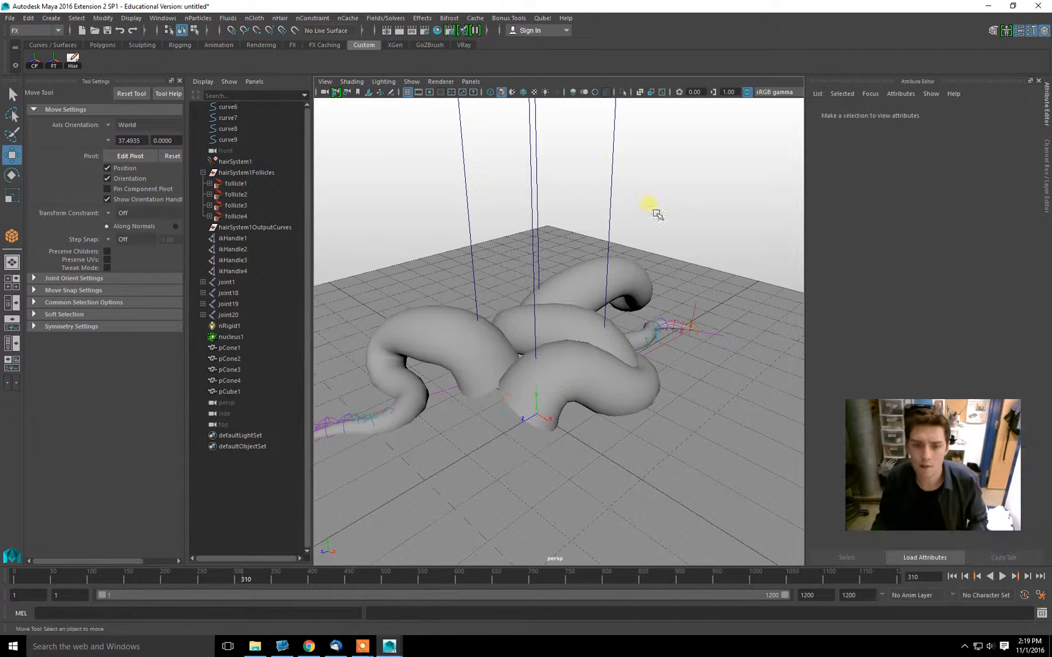
# Set hairSystem1's Stretch Resistance to 1.0 at the first frame and test it with a short playback.
pyautogui.click(952, 577)
pyautogui.keyDown('alt'); pyautogui.moveTo(534, 247); pyautogui.dragTo(515, 265, button='middle'); pyautogui.keyUp('alt')
pyautogui.keyDown('alt'); pyautogui.moveTo(515, 265); pyautogui.dragTo(481, 255, button='right'); pyautogui.keyUp('alt')
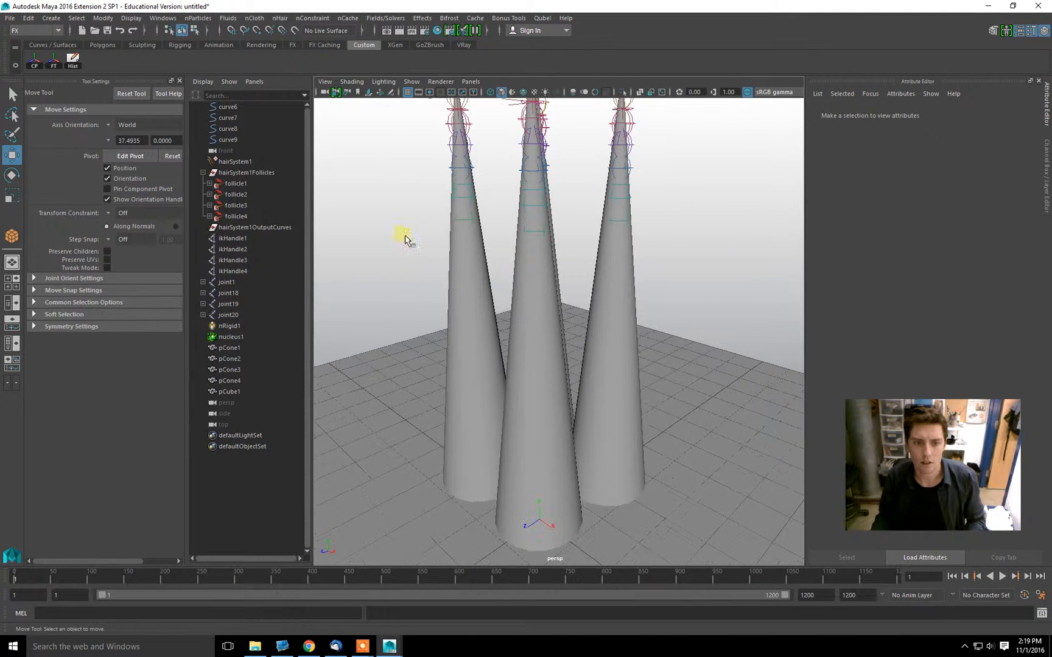
pyautogui.click(258, 164)
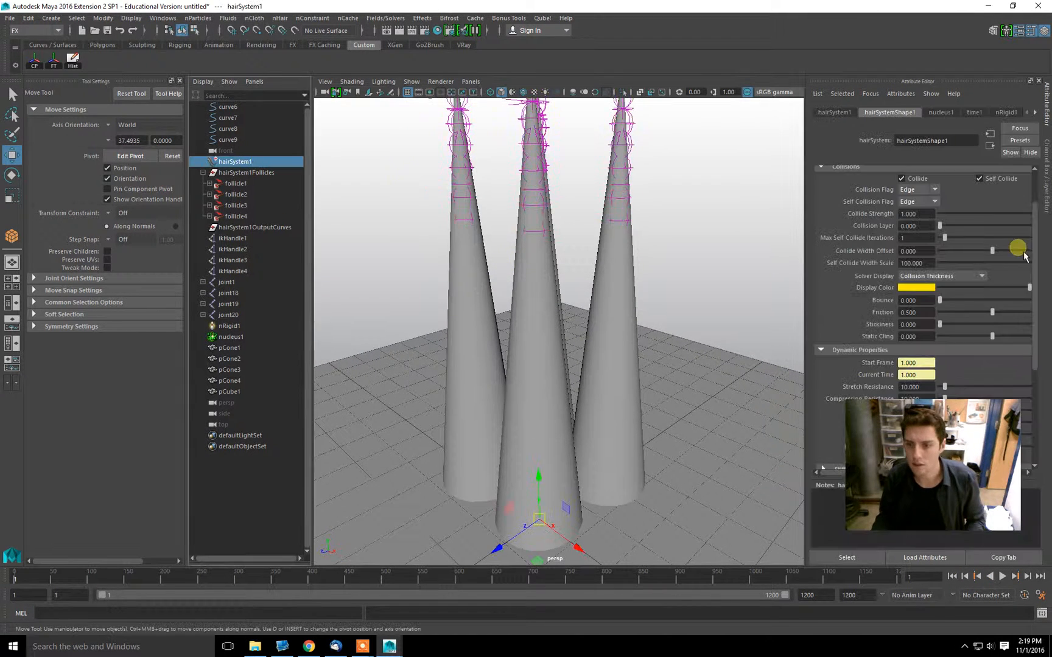
pyautogui.click(842, 168)
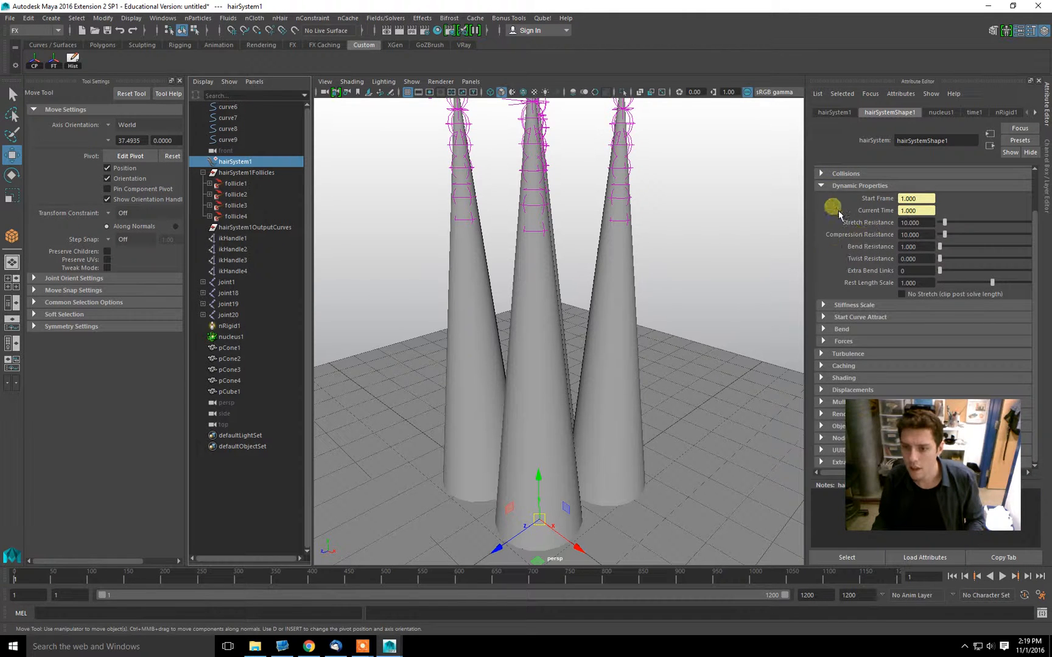
pyautogui.click(838, 187)
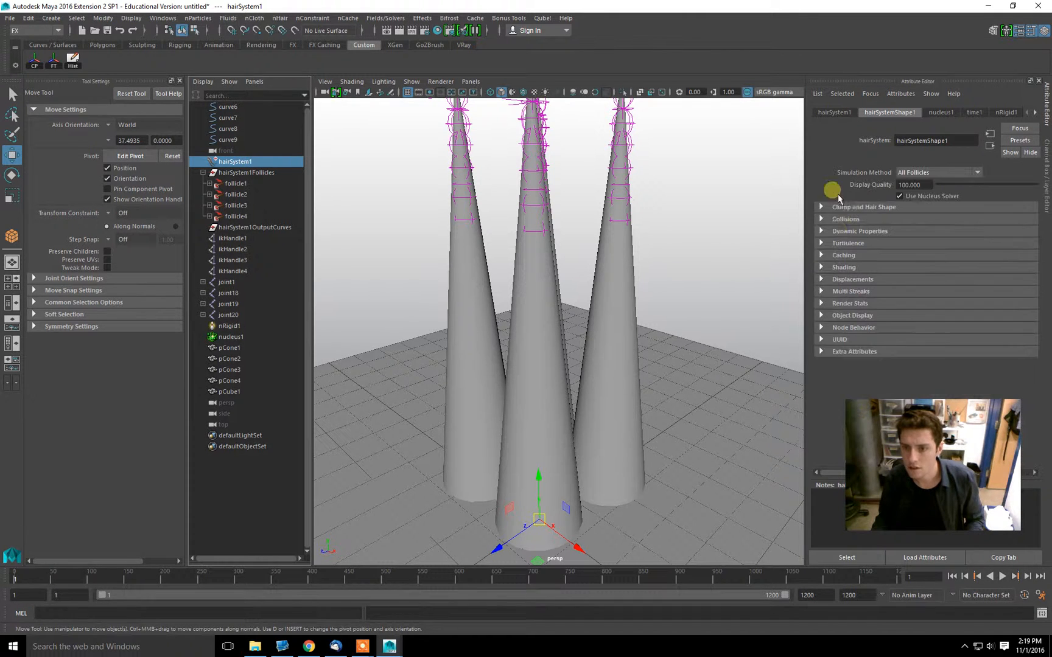
pyautogui.click(838, 233)
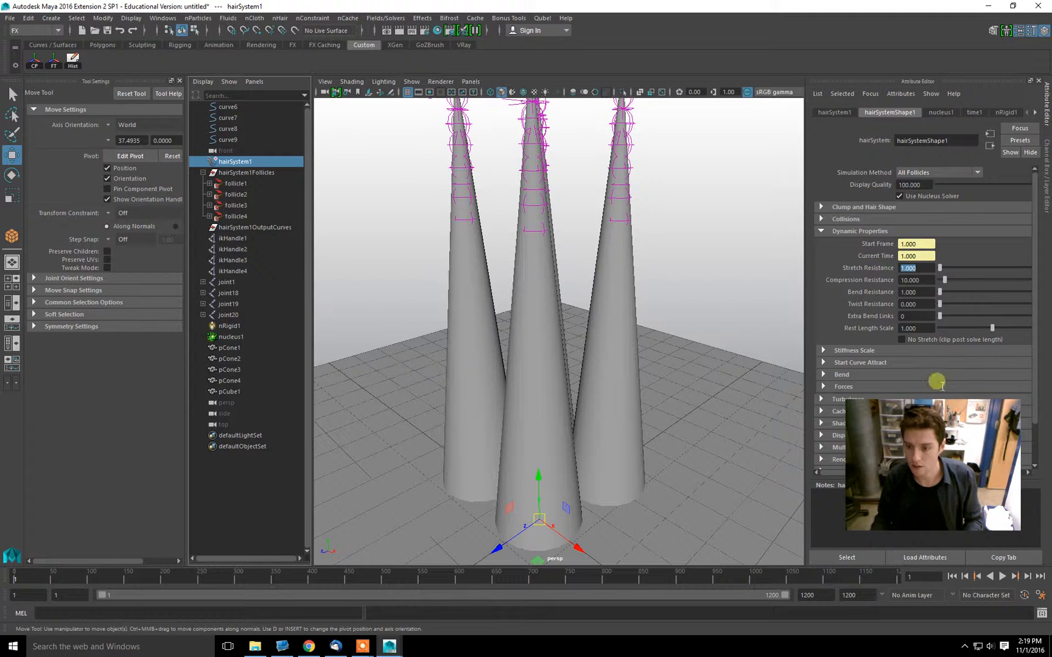
pyautogui.click(1004, 580)
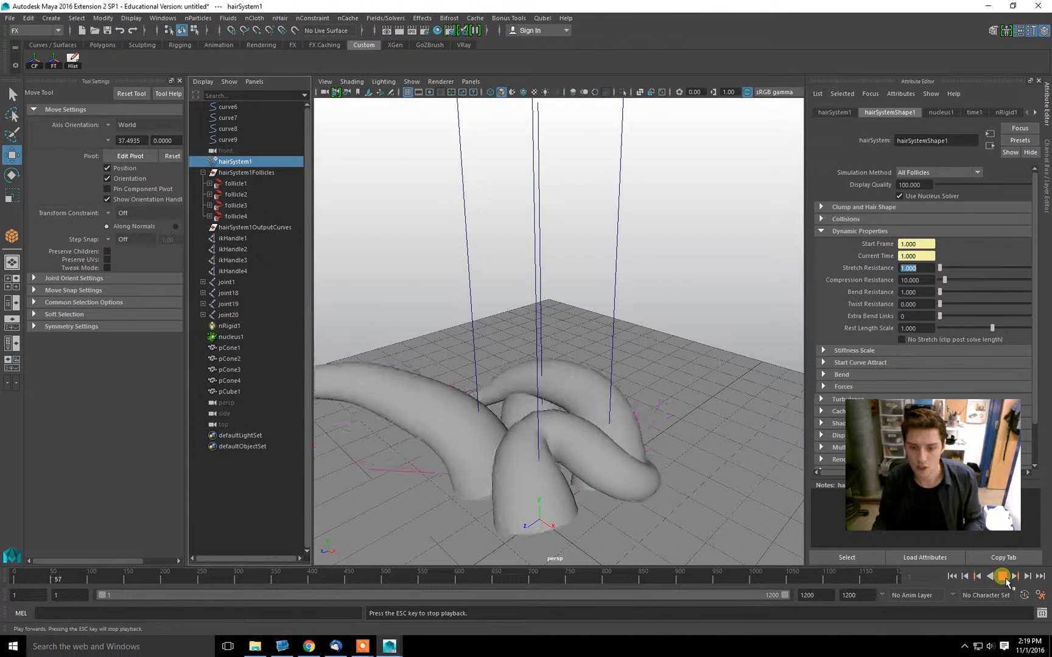
pyautogui.click(1003, 577)
# Expand the Stiffness Scale and Start Curve Attract settings and replay the simulation from the first frame.
pyautogui.click(905, 318)
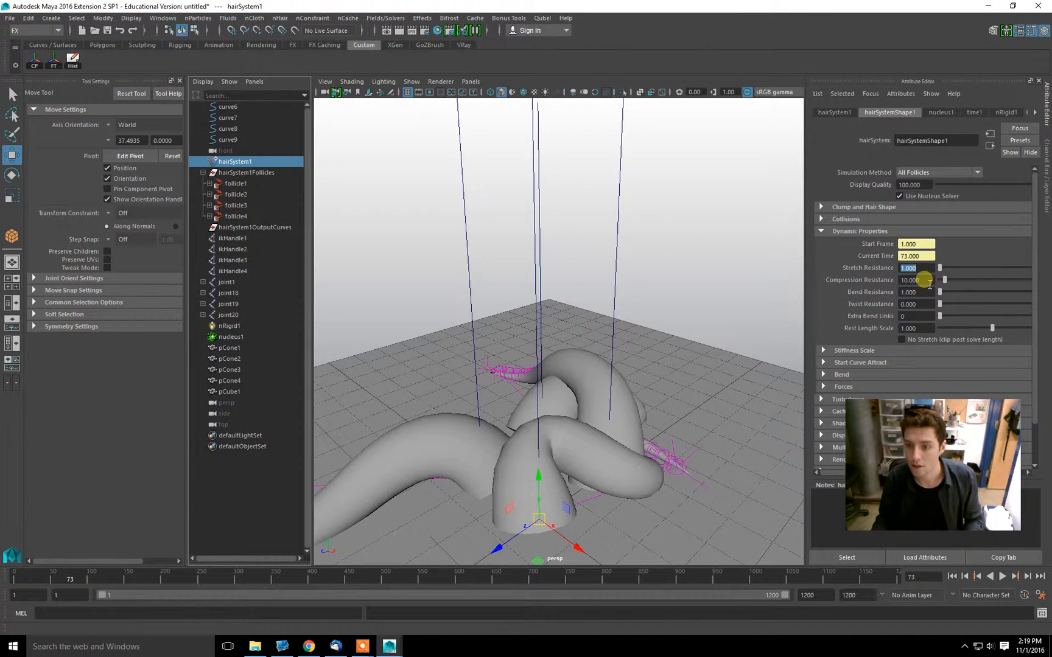
pyautogui.scroll(-2, 840, 319)
pyautogui.click(843, 327)
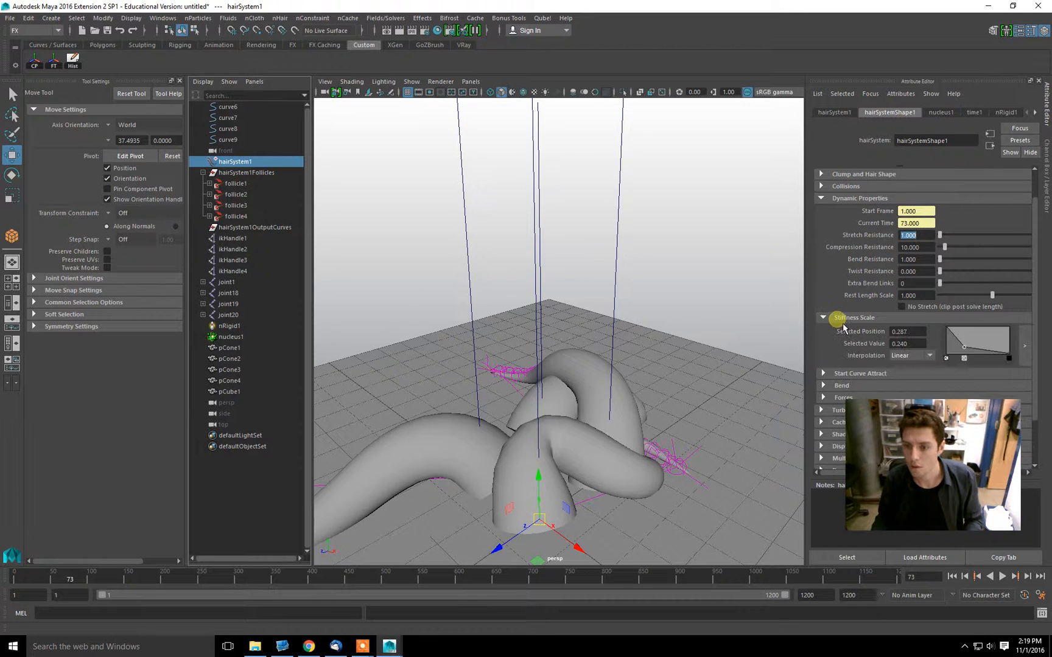
pyautogui.scroll(-2, 855, 345)
pyautogui.click(842, 342)
pyautogui.scroll(-2, 839, 314)
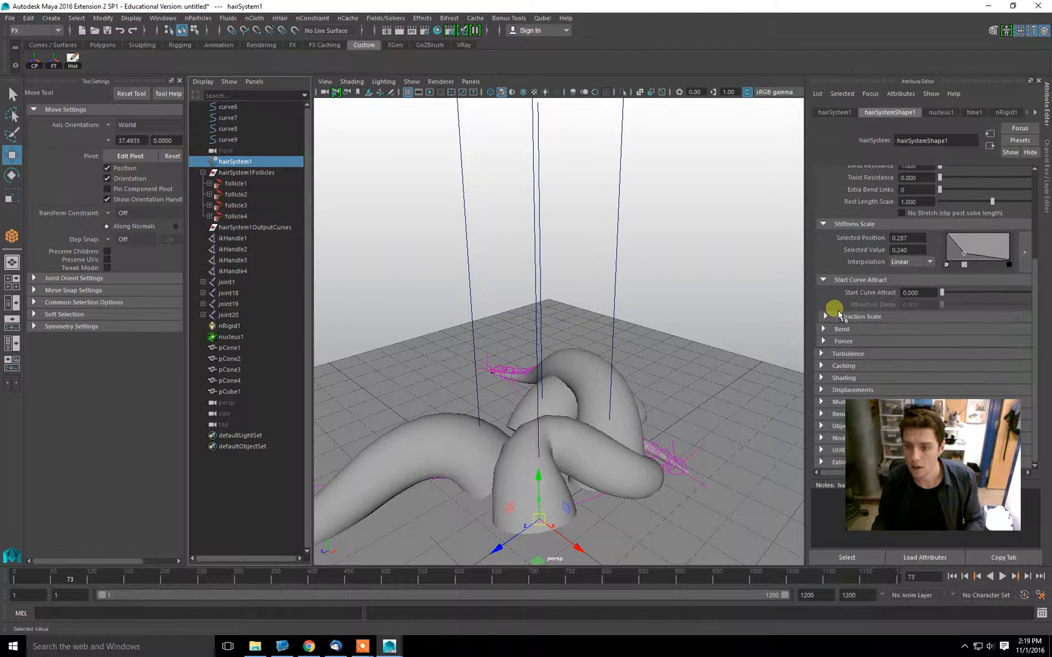
pyautogui.click(951, 577)
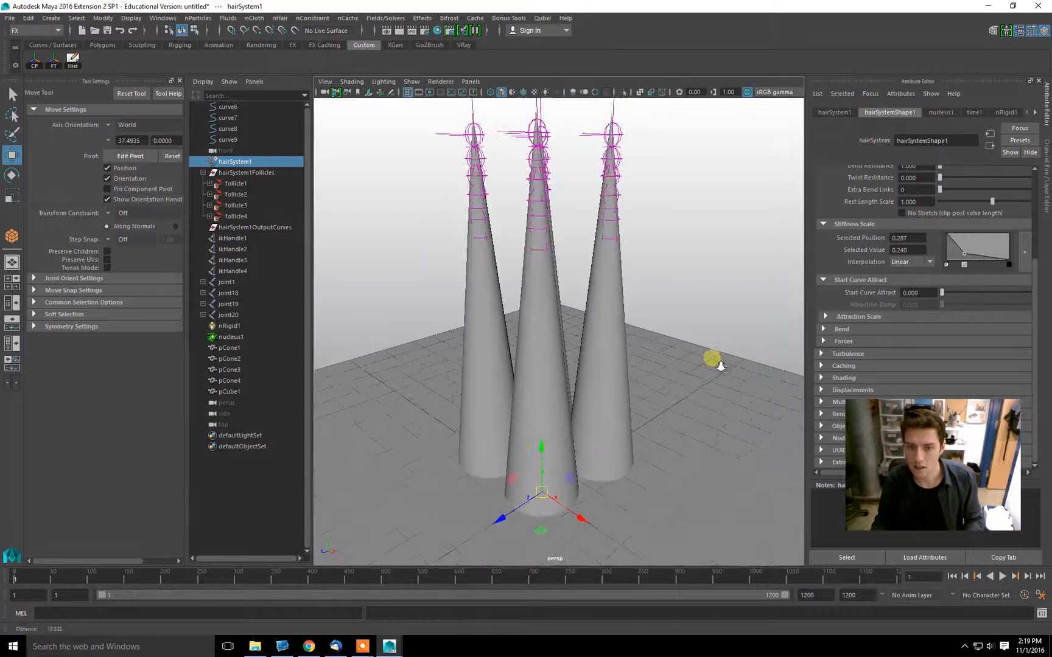
pyautogui.keyDown('alt'); pyautogui.moveTo(581, 190); pyautogui.dragTo(664, 244); pyautogui.keyUp('alt')
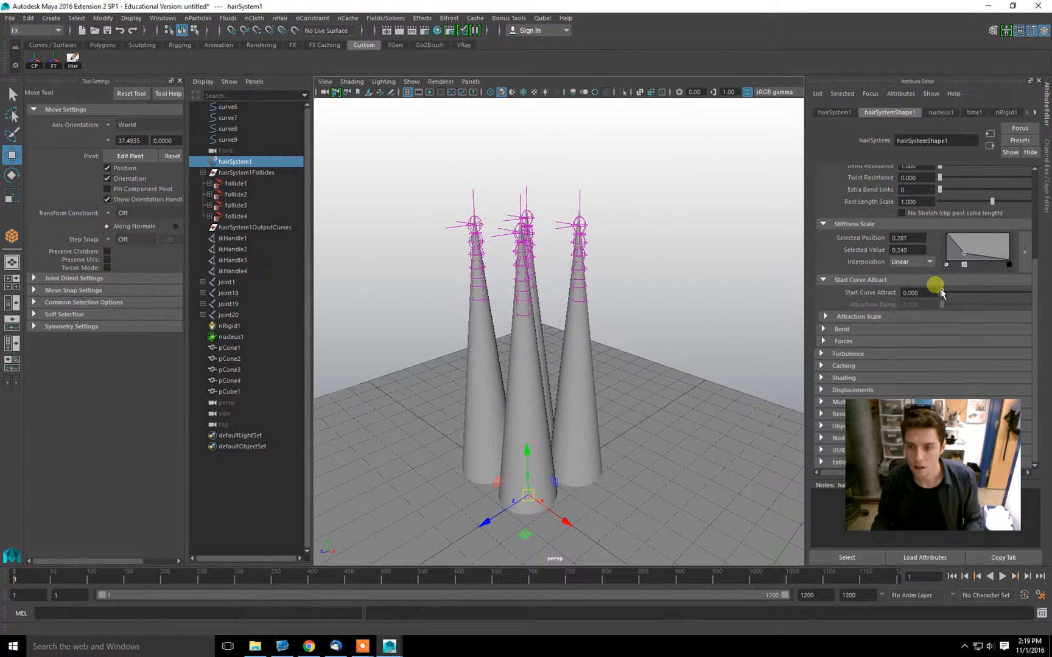
pyautogui.click(1001, 578)
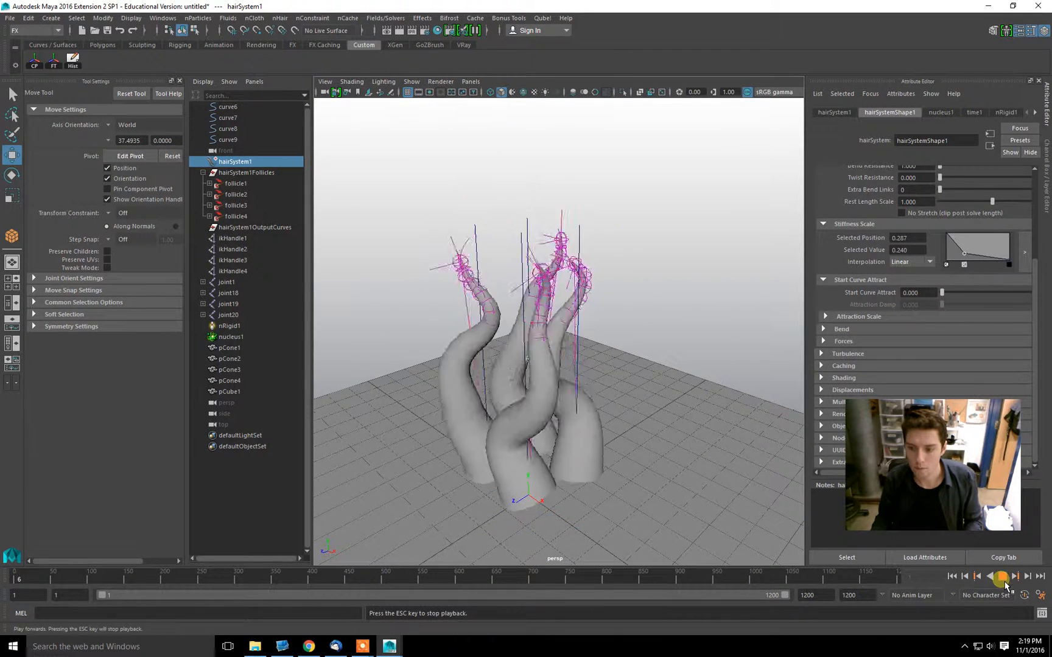
# Raise Start Curve Attract to 1.0 during playback.
pyautogui.moveTo(941, 293); pyautogui.dragTo(964, 300)
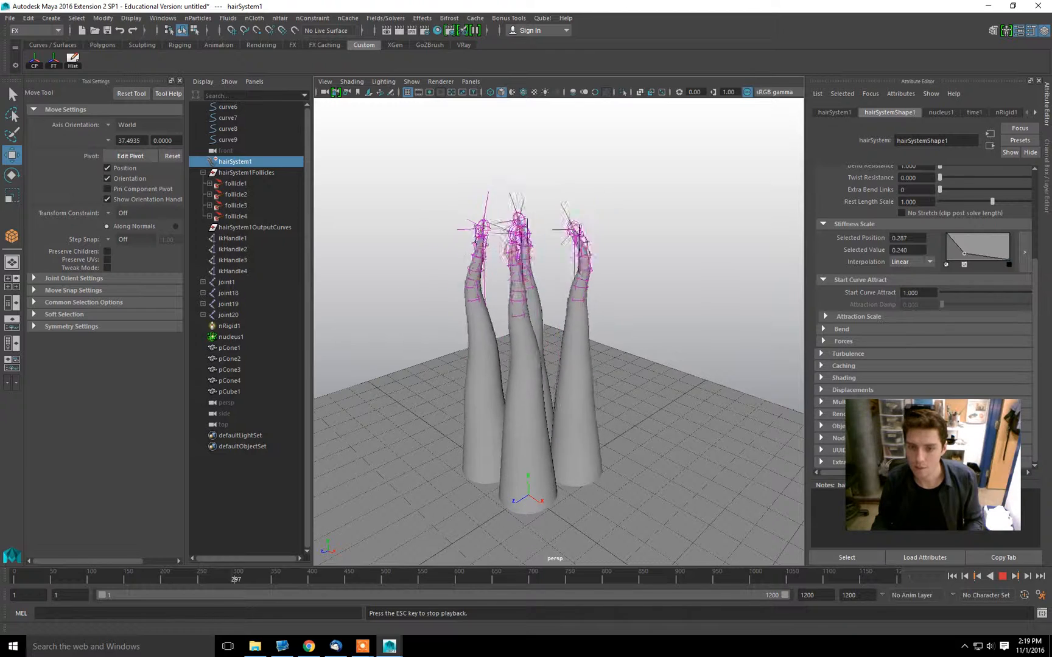
pyautogui.click(915, 296)
pyautogui.write('1')
pyautogui.press('Return')
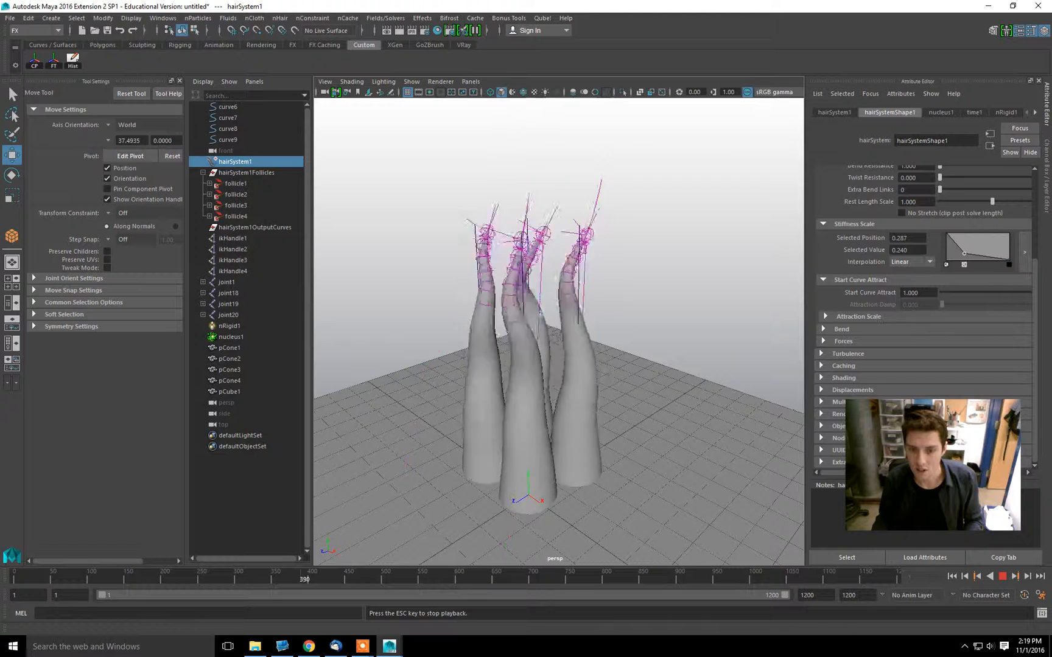
# Lower Start Curve Attract to about 0.049 and watch how the tentacles move during playback.
pyautogui.click(946, 293)
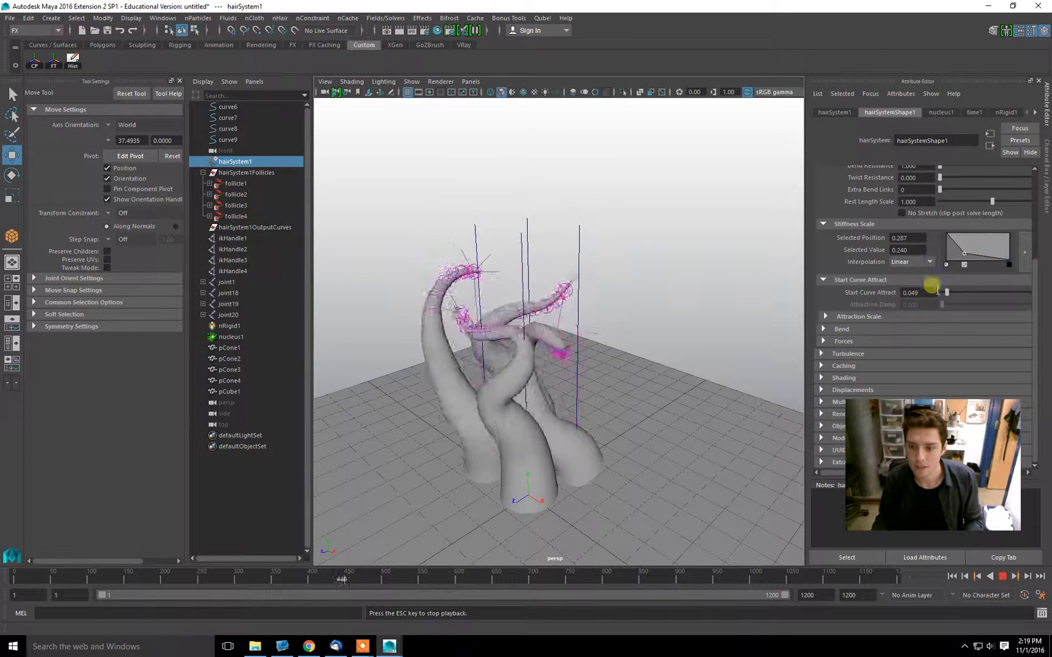
pyautogui.rightClick(936, 292)
pyautogui.click(845, 271)
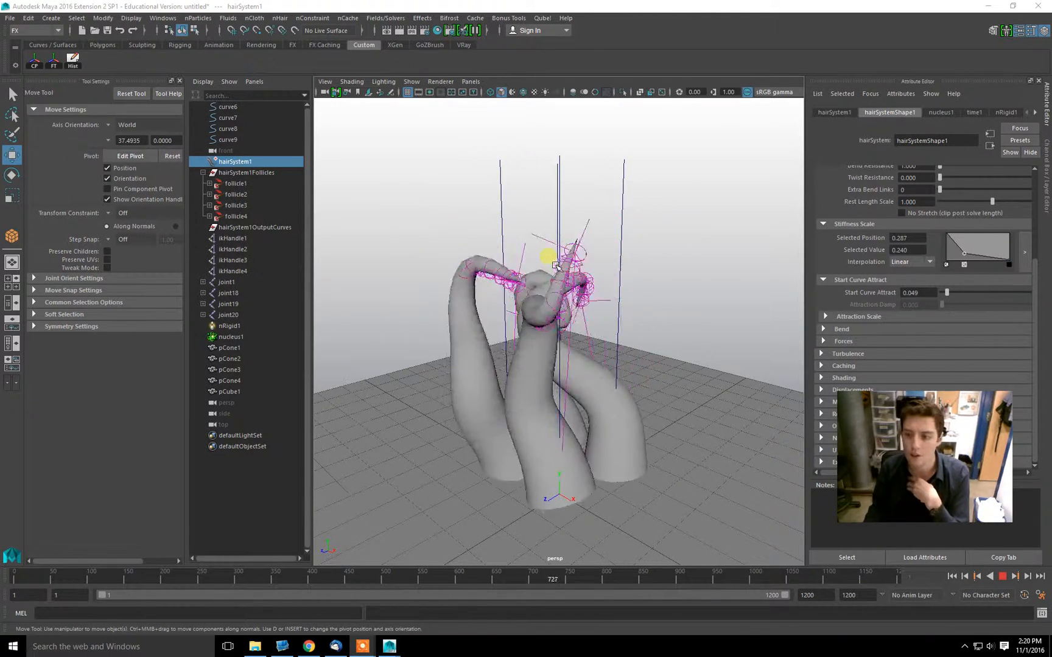
pyautogui.click(716, 241)
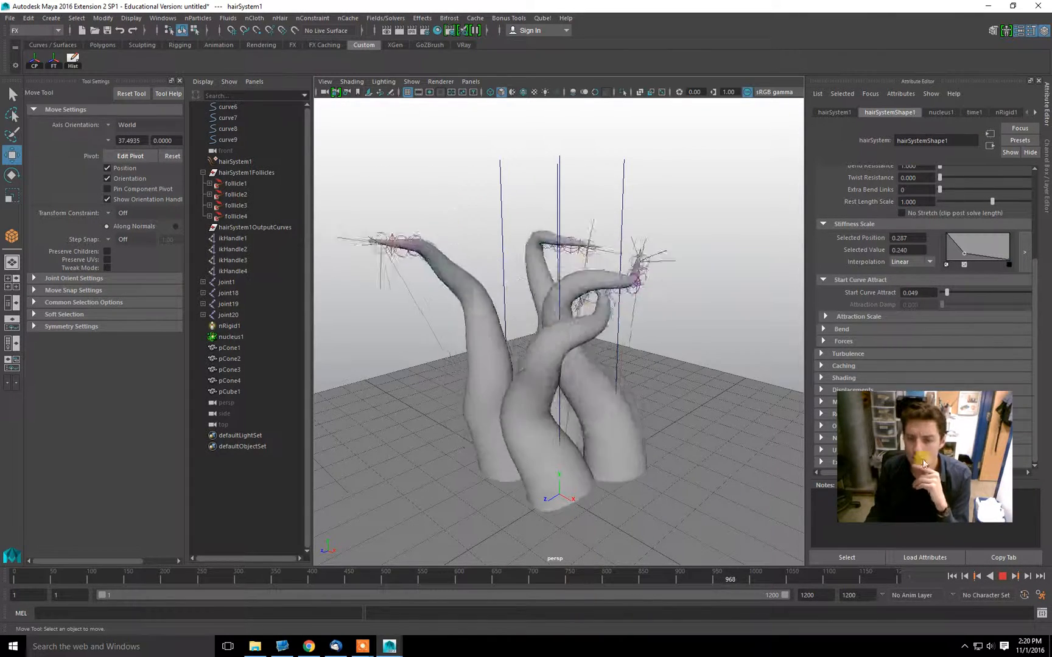
pyautogui.moveTo(363, 646)
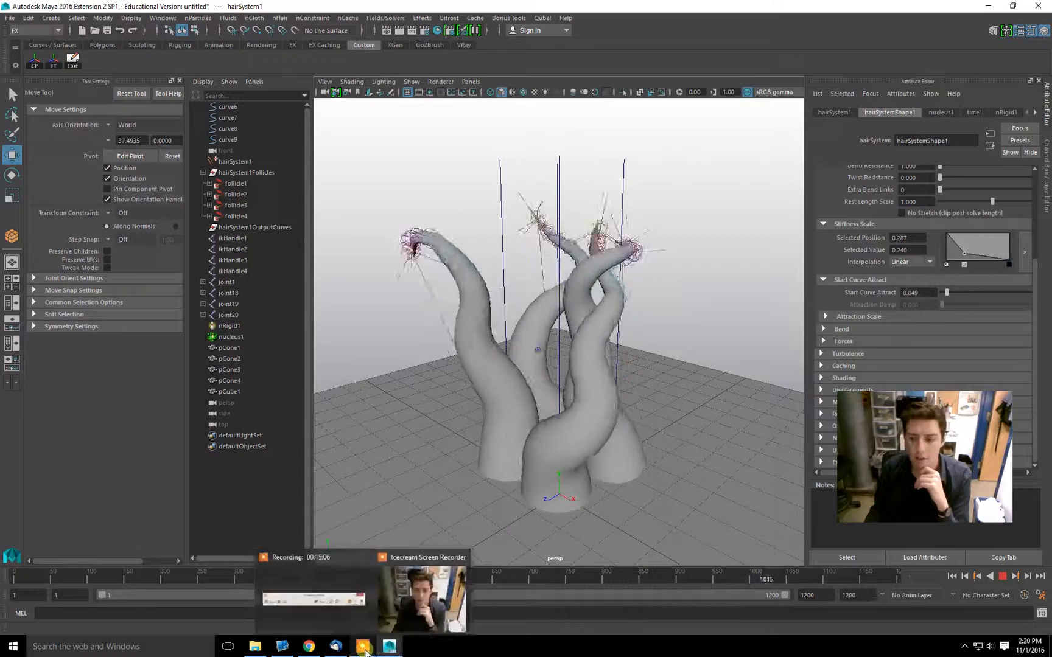